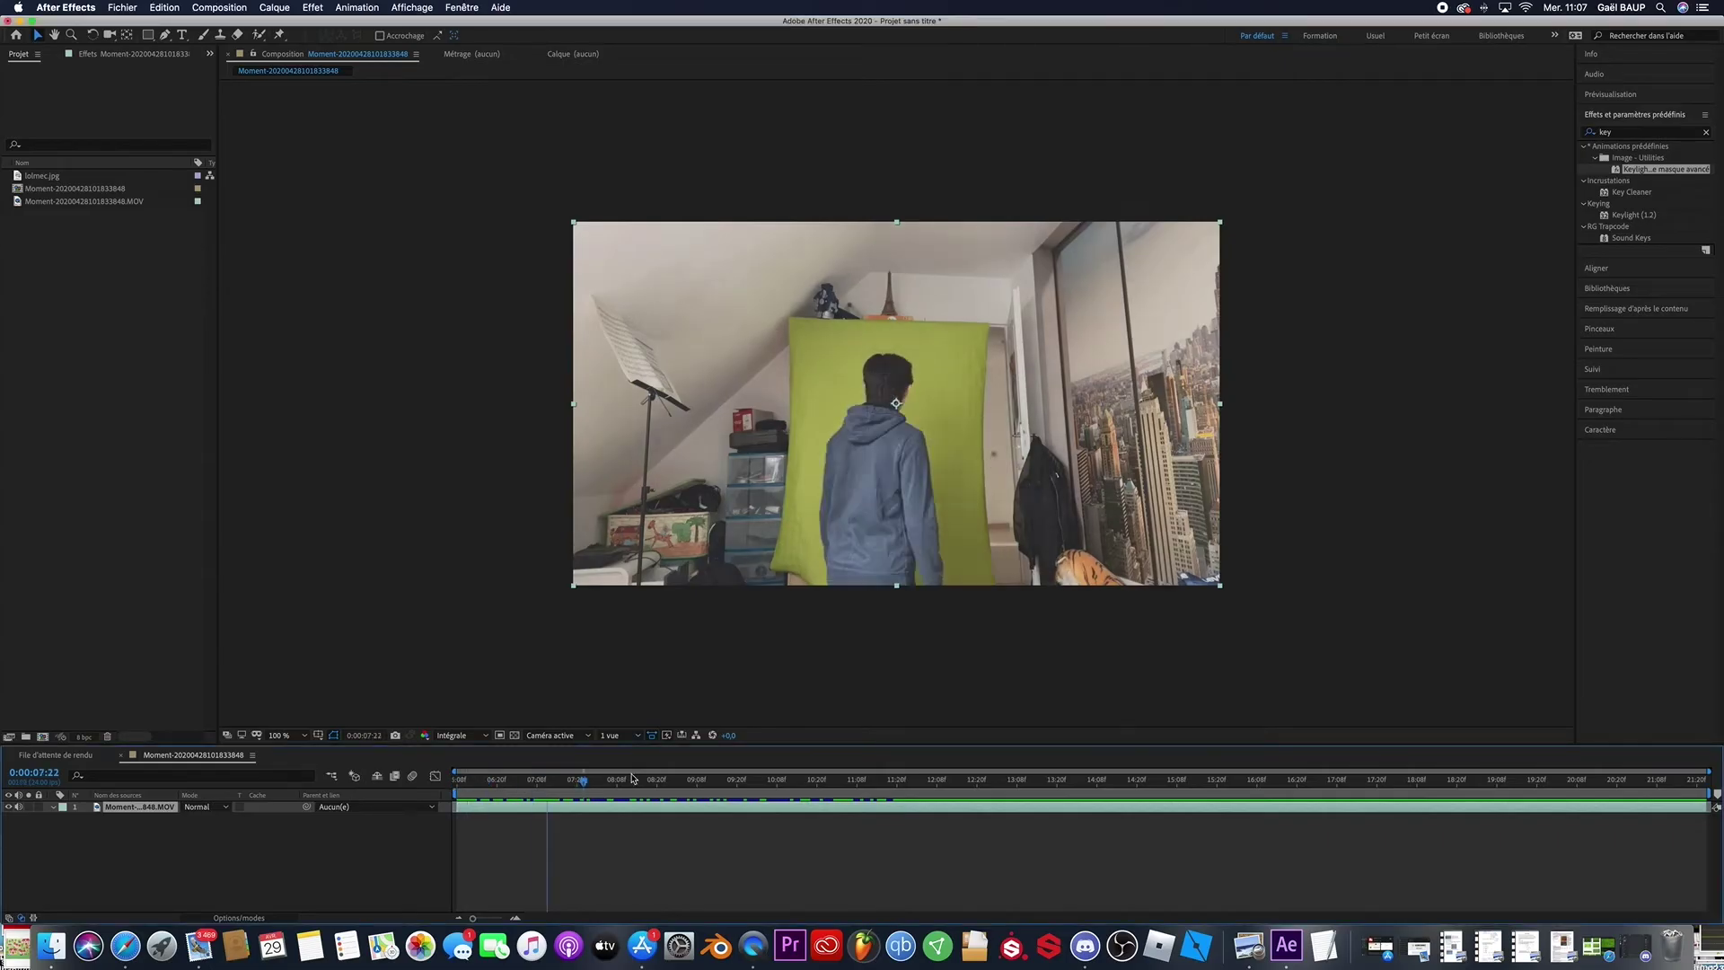
At 0:00:12:08, apply the preset combining Keylight, Key Cleaner and Advanced Spill Suppressor to the green-screen footage layer
drag(633, 778, 938, 797)
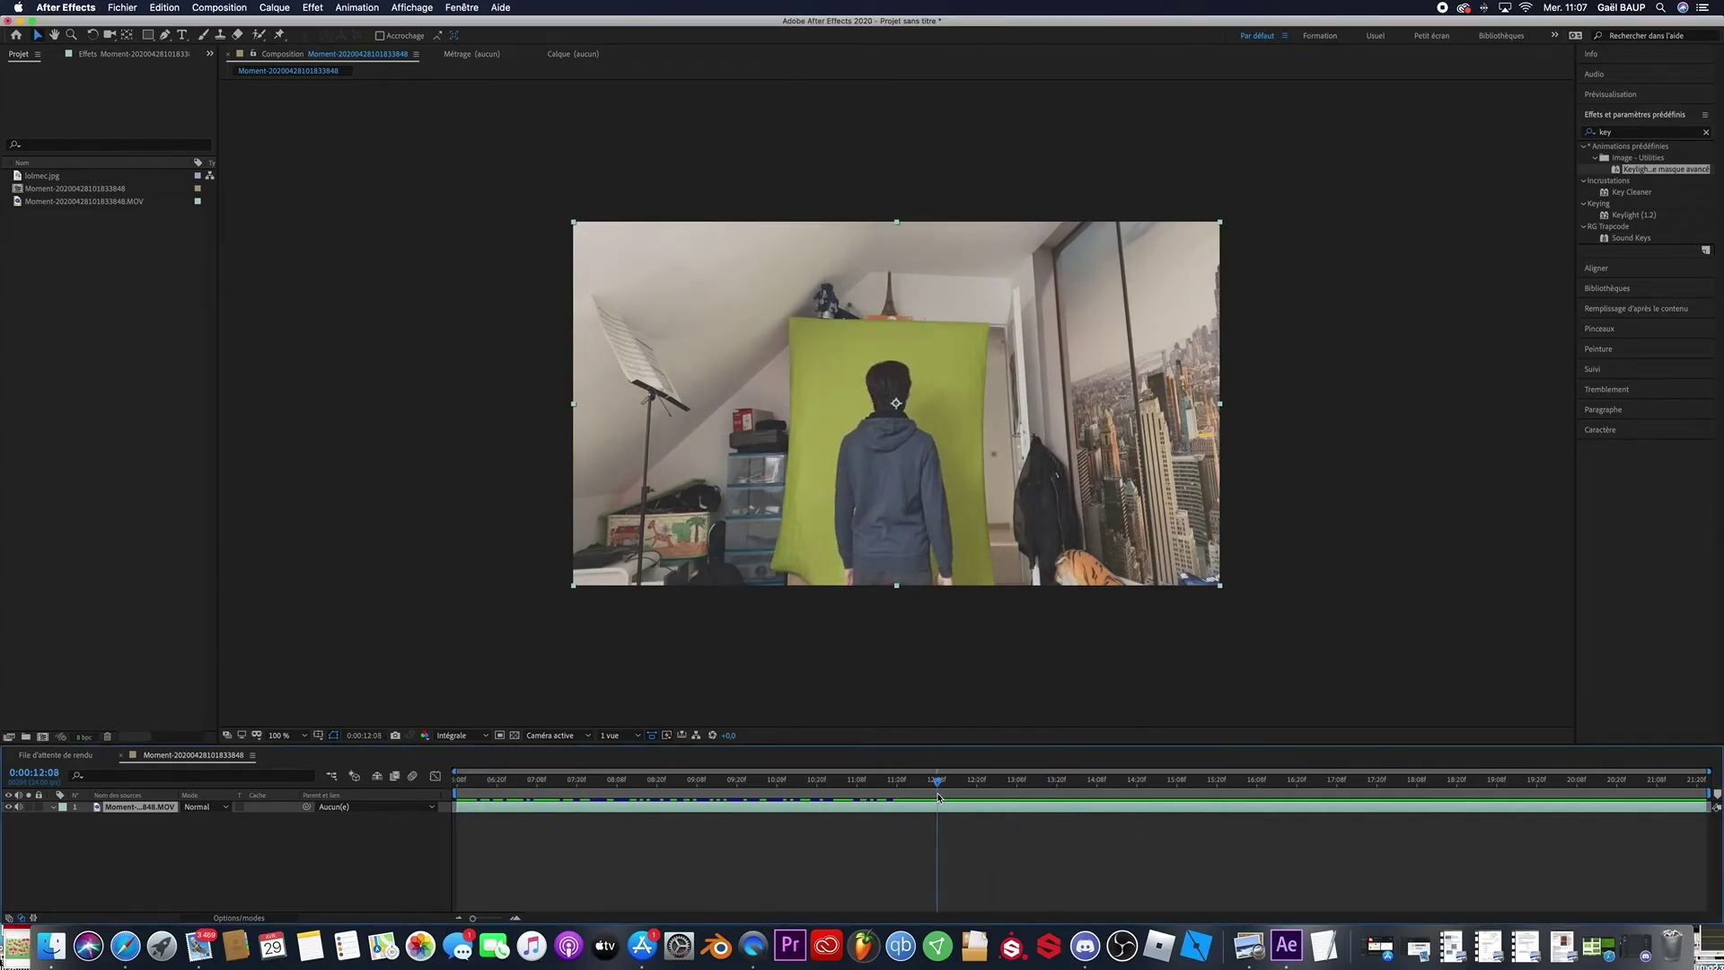
click(1635, 132)
drag(1646, 172, 1413, 811)
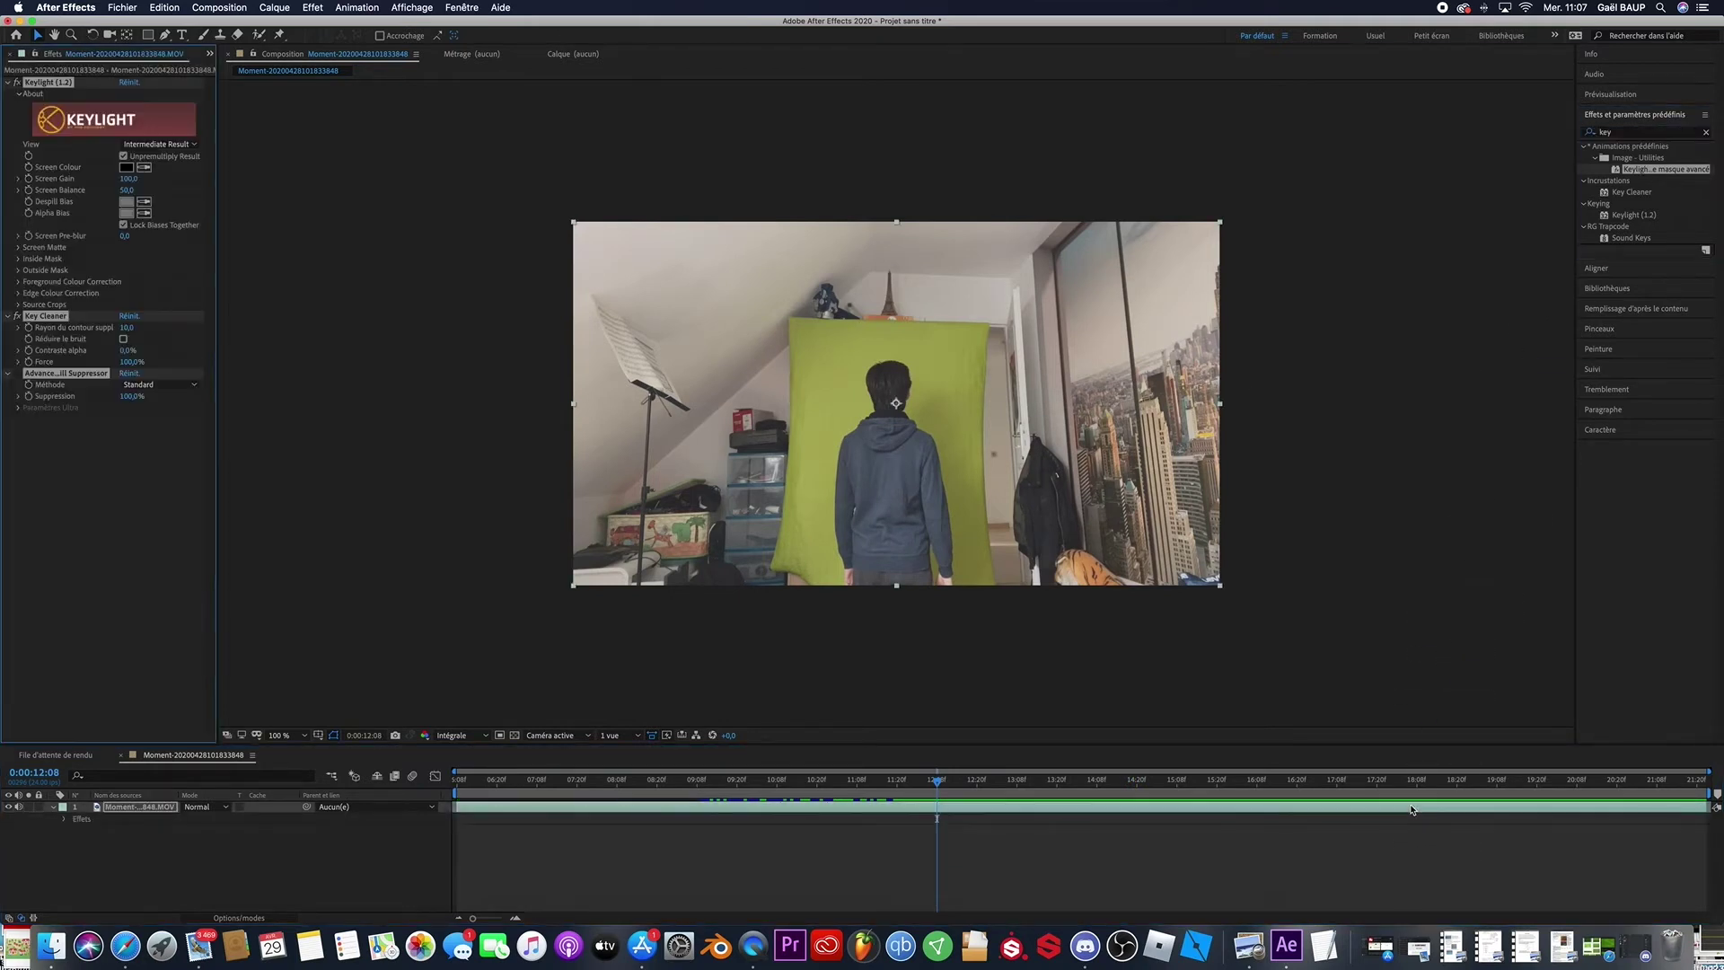
click(144, 535)
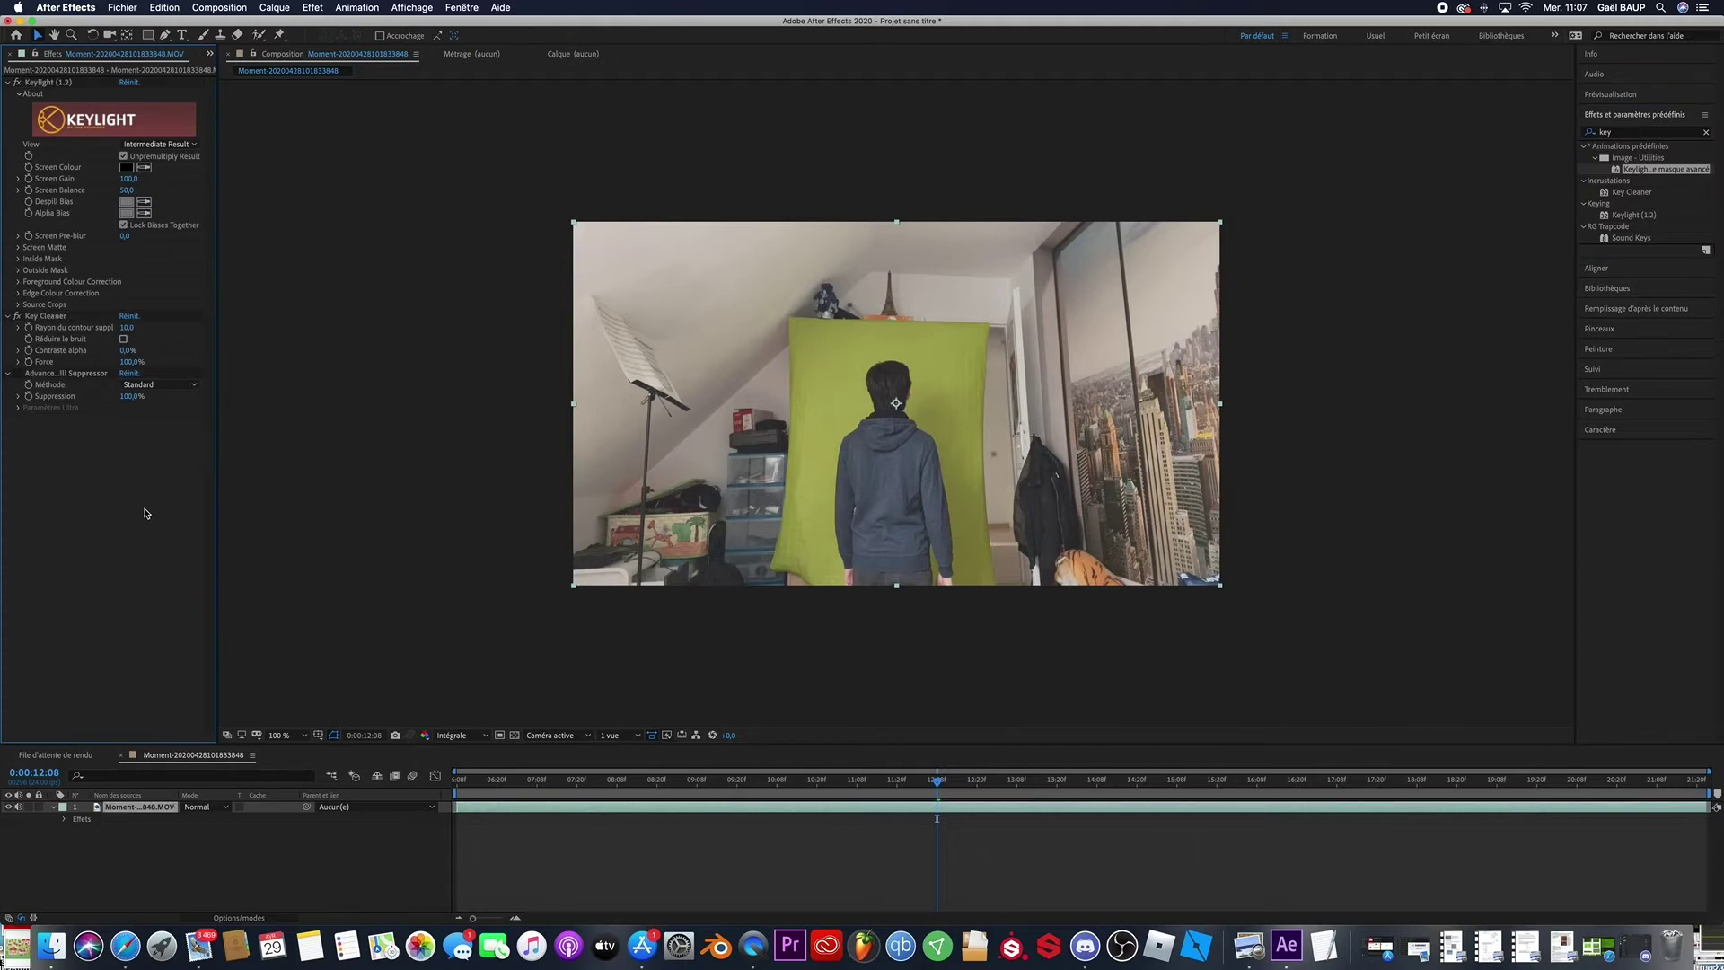
Sample Keylight's Screen Colour from the green backdrop beside the subject and the Despill Bias from the subject's hand
click(145, 168)
click(837, 368)
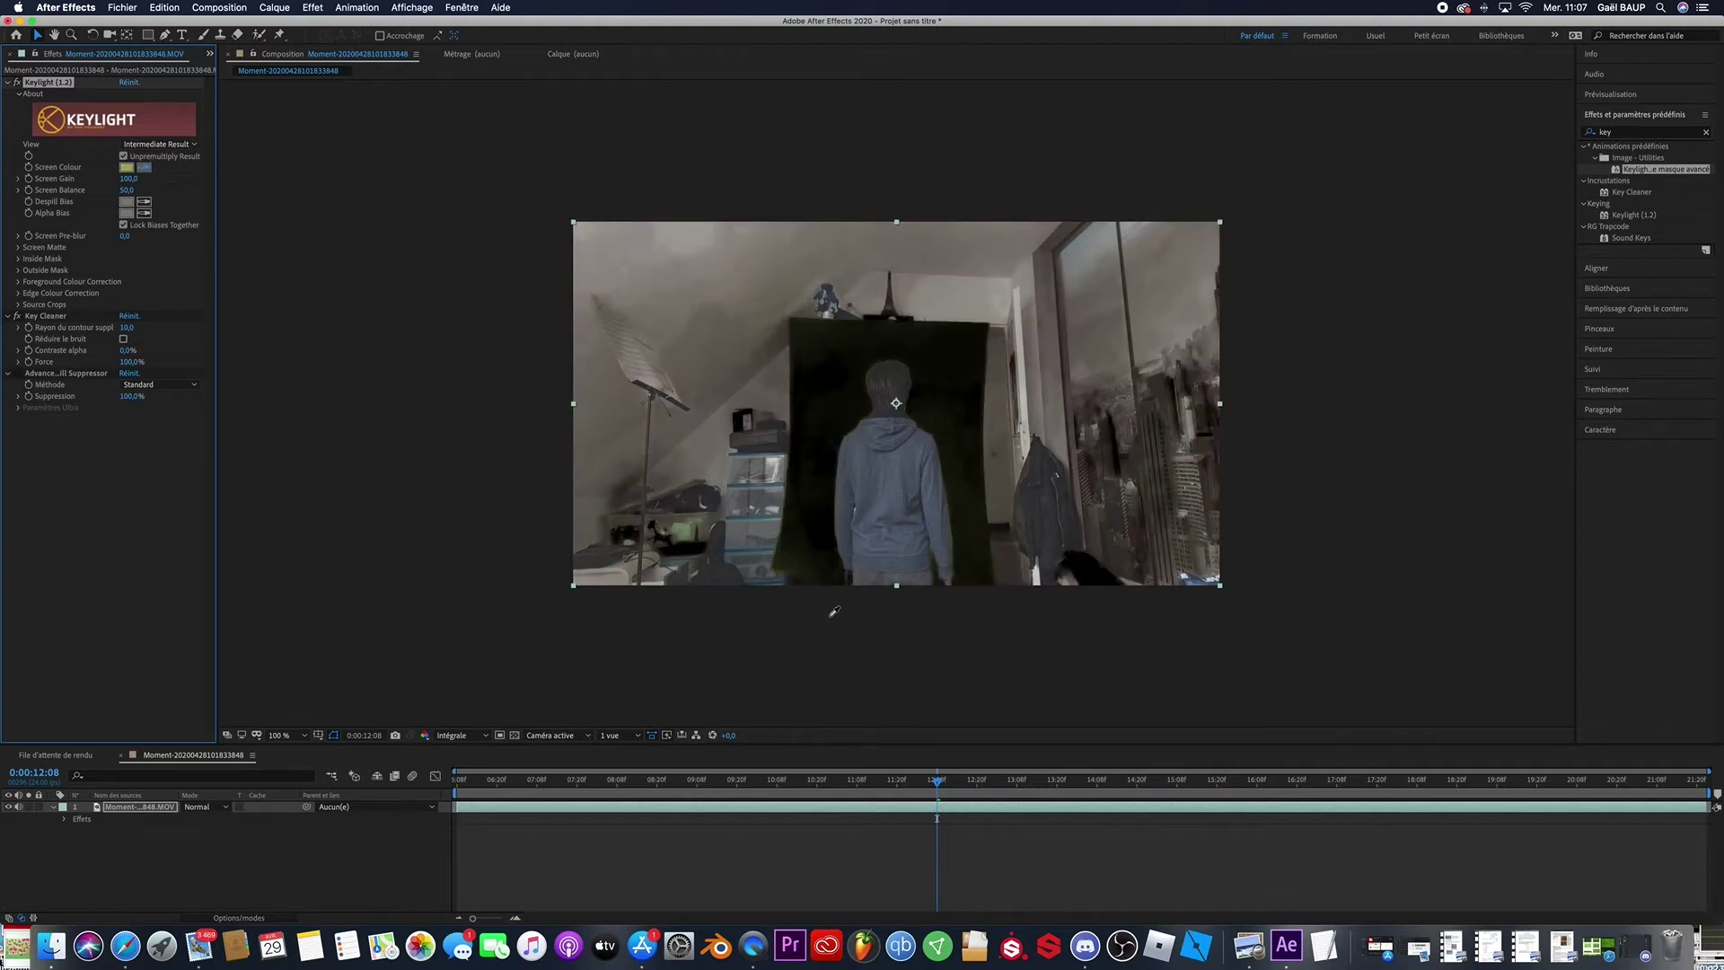
click(793, 569)
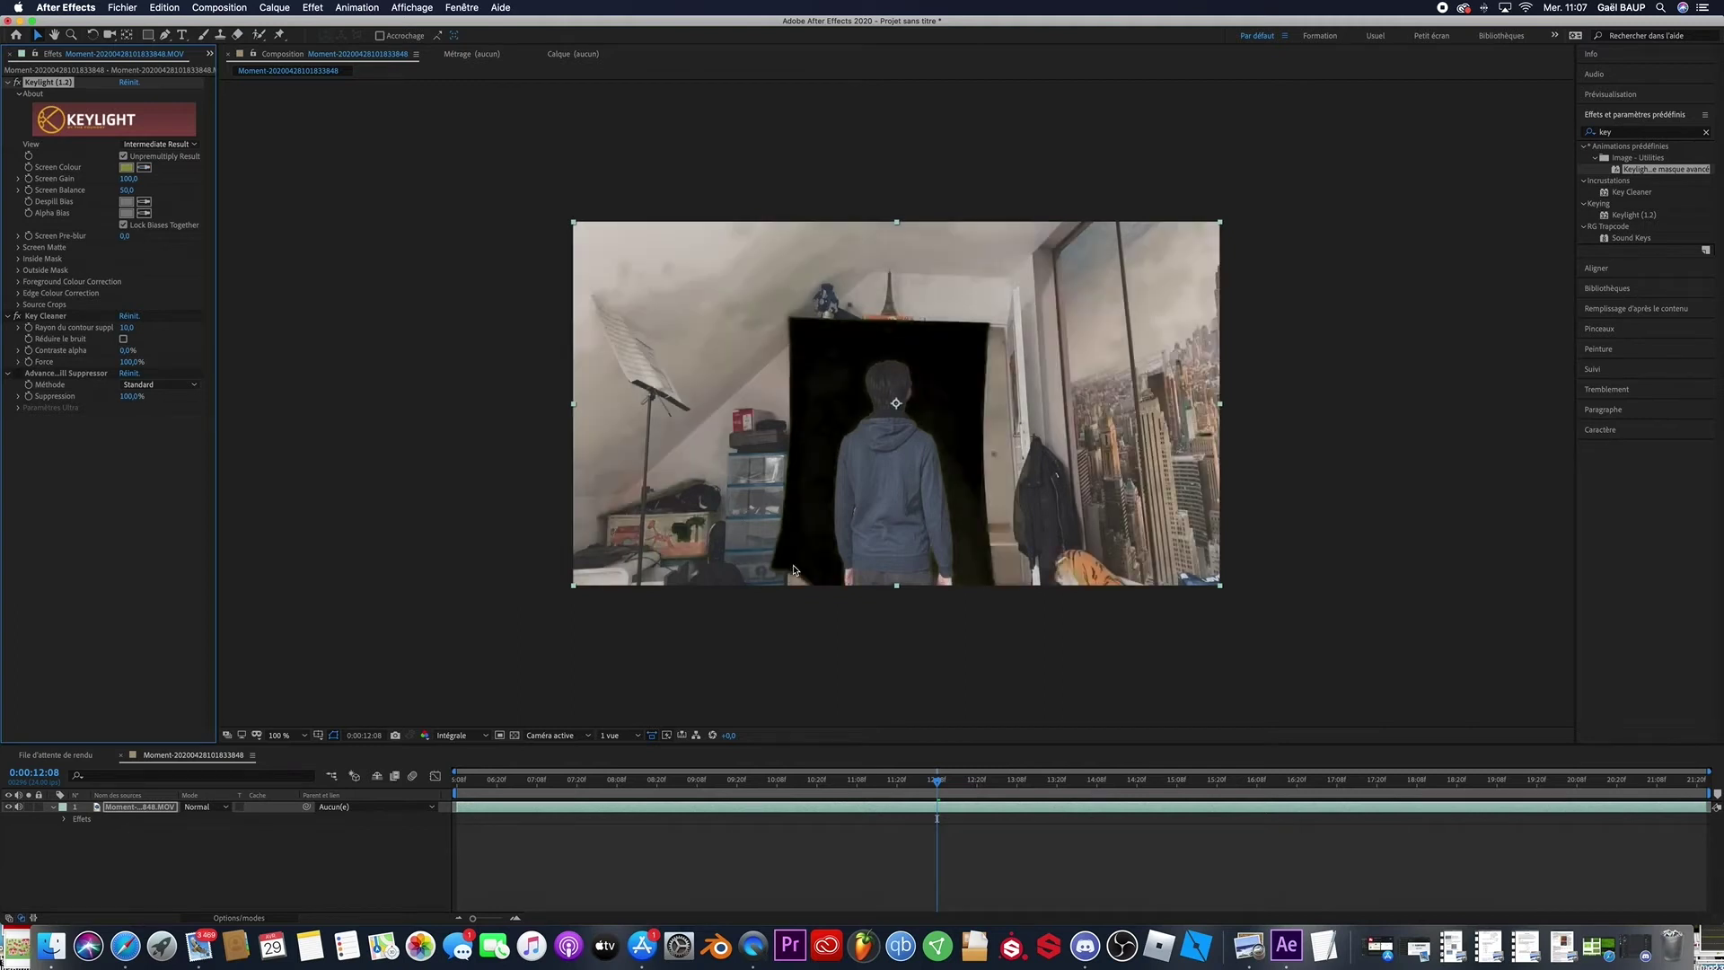
click(144, 201)
click(947, 579)
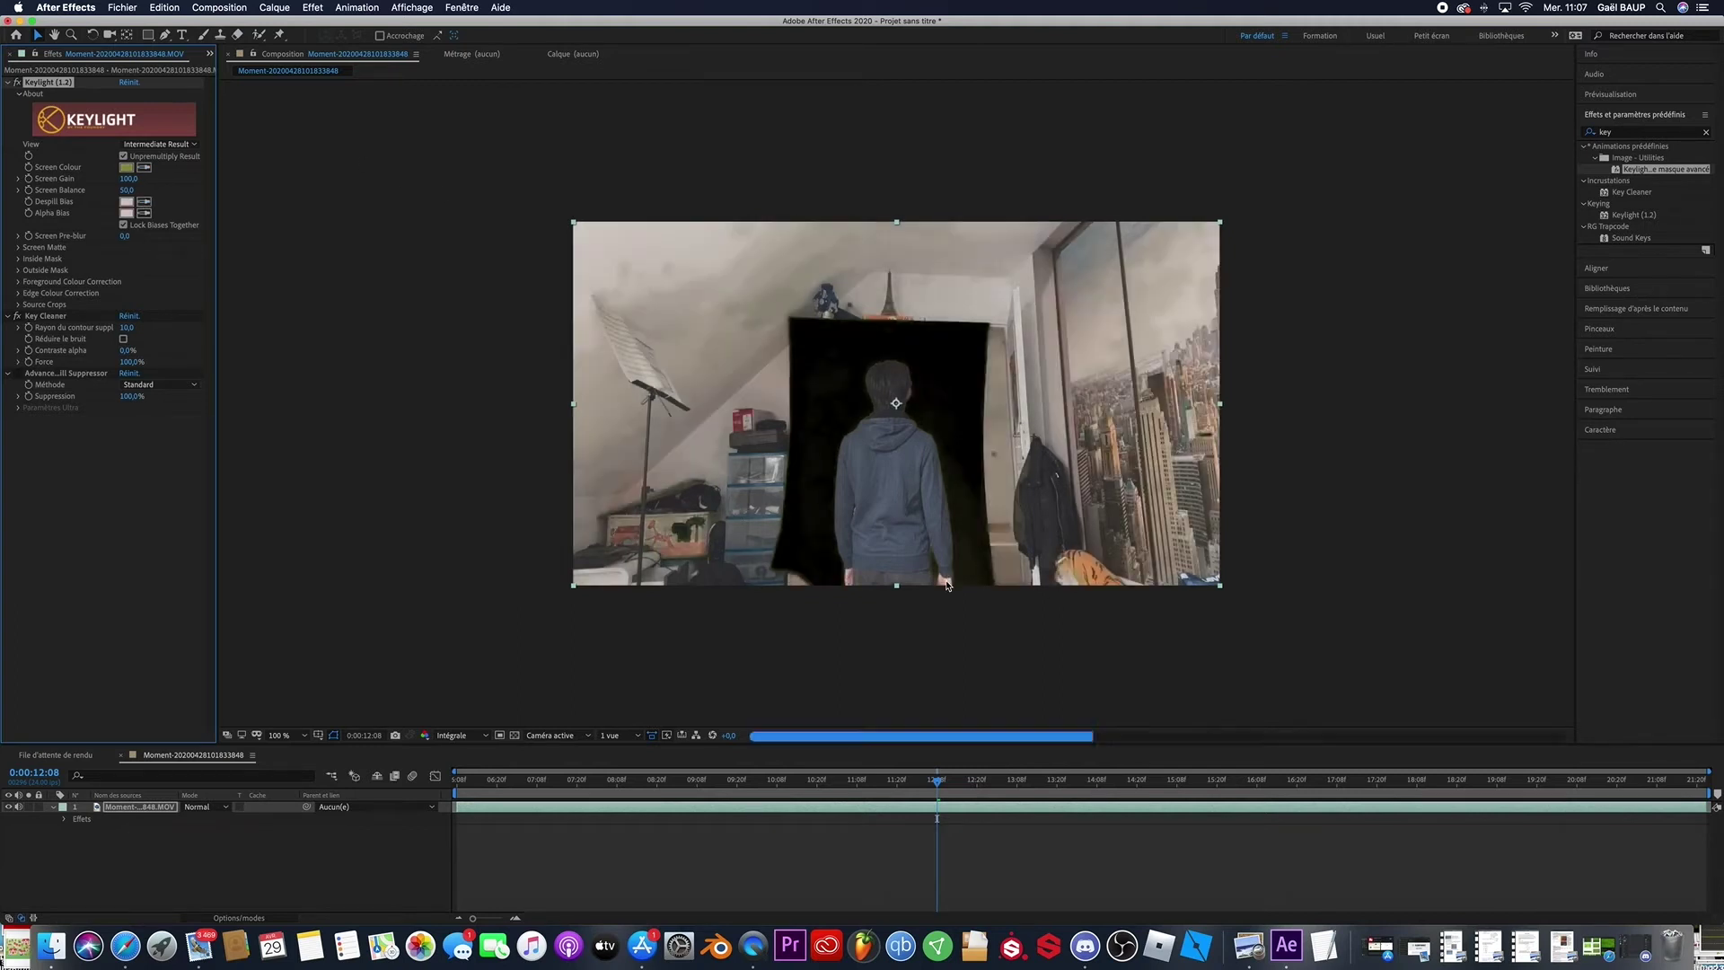
click(144, 167)
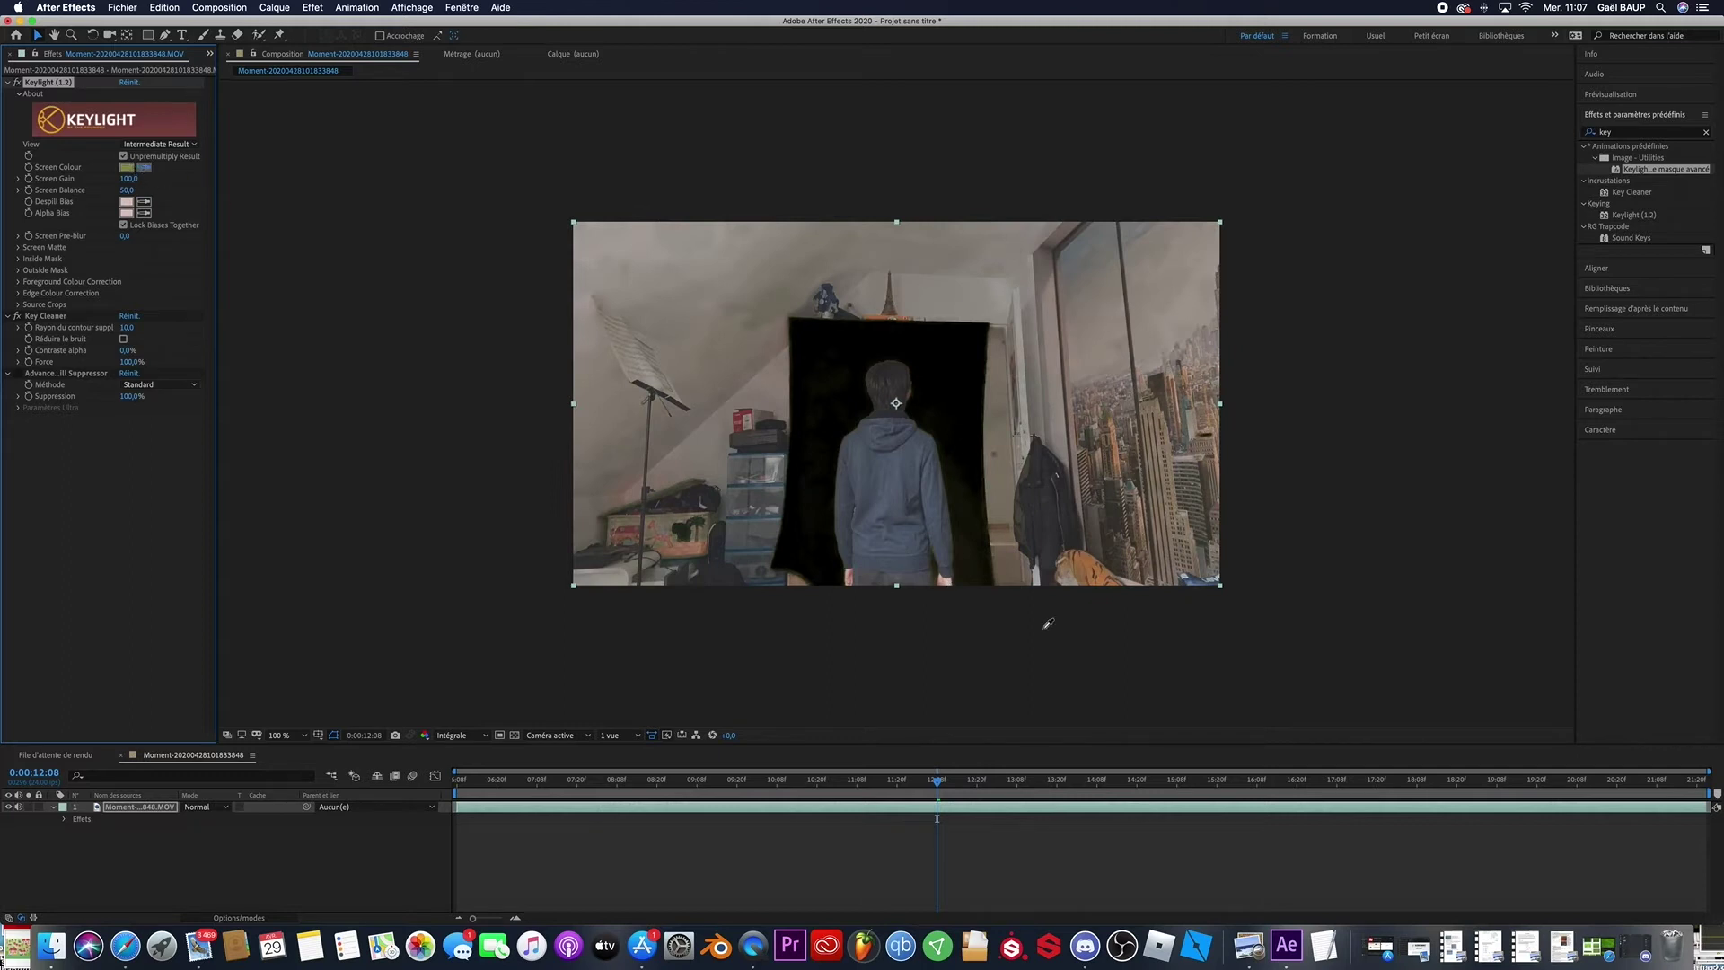
click(964, 577)
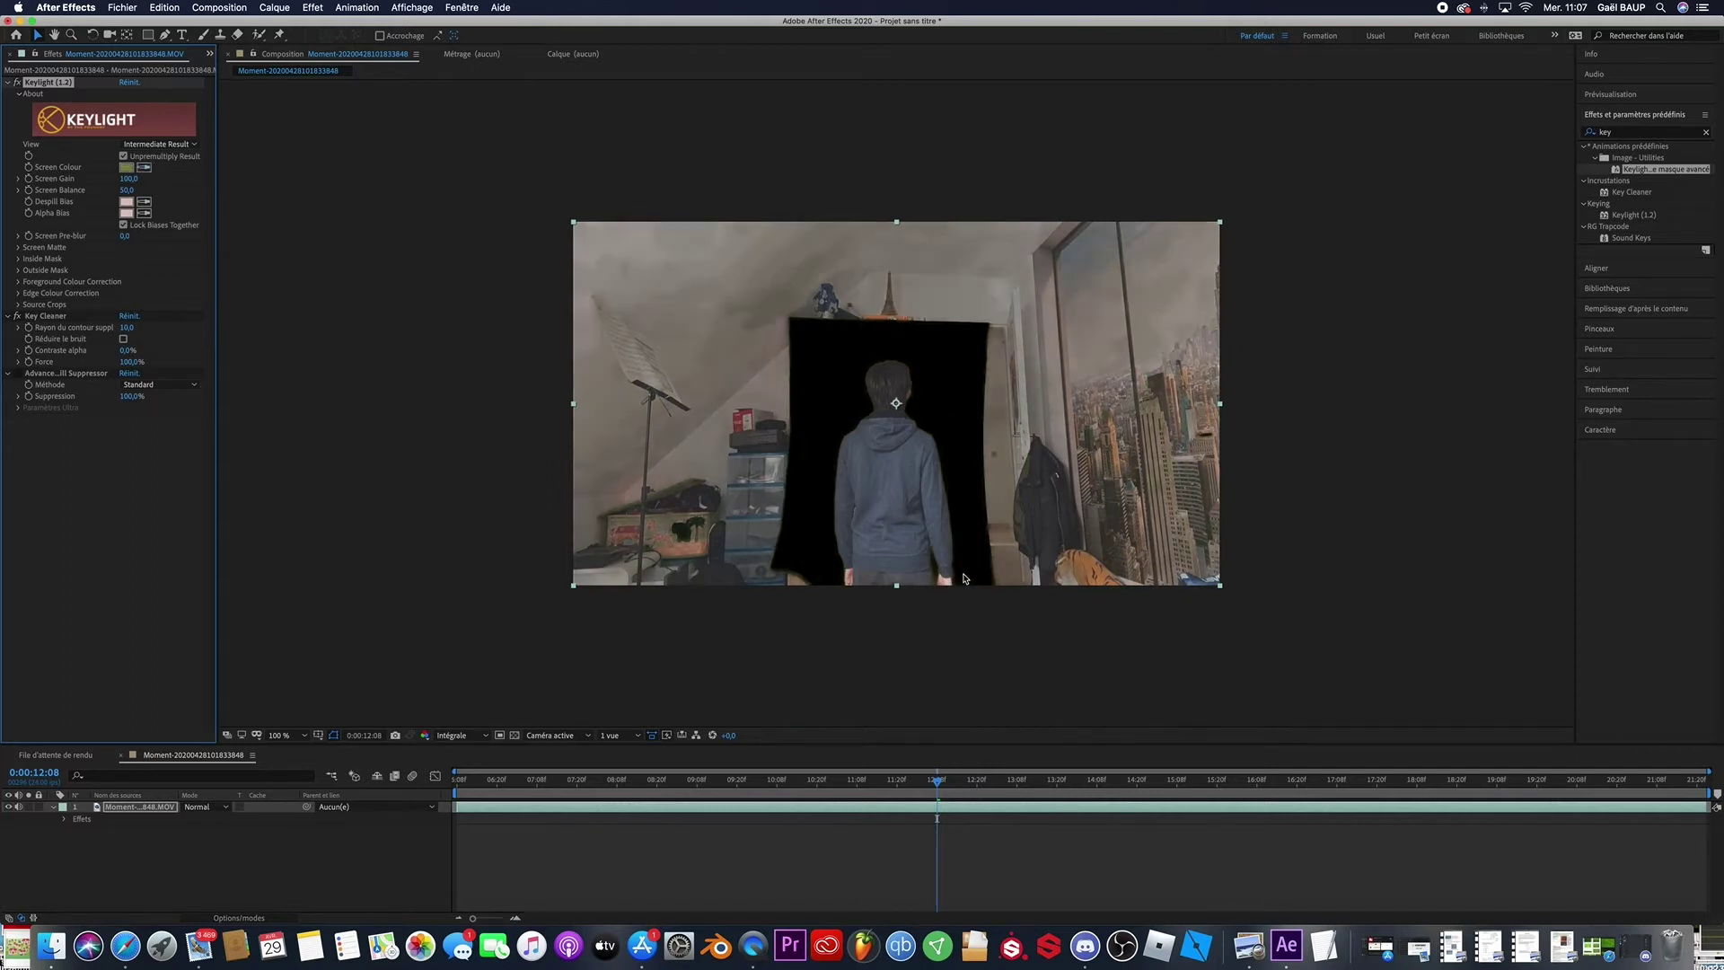
In the Screen Matte view, set Clip White to 63 and Clip Black to 45, then restore the Intermediate Result view
click(169, 145)
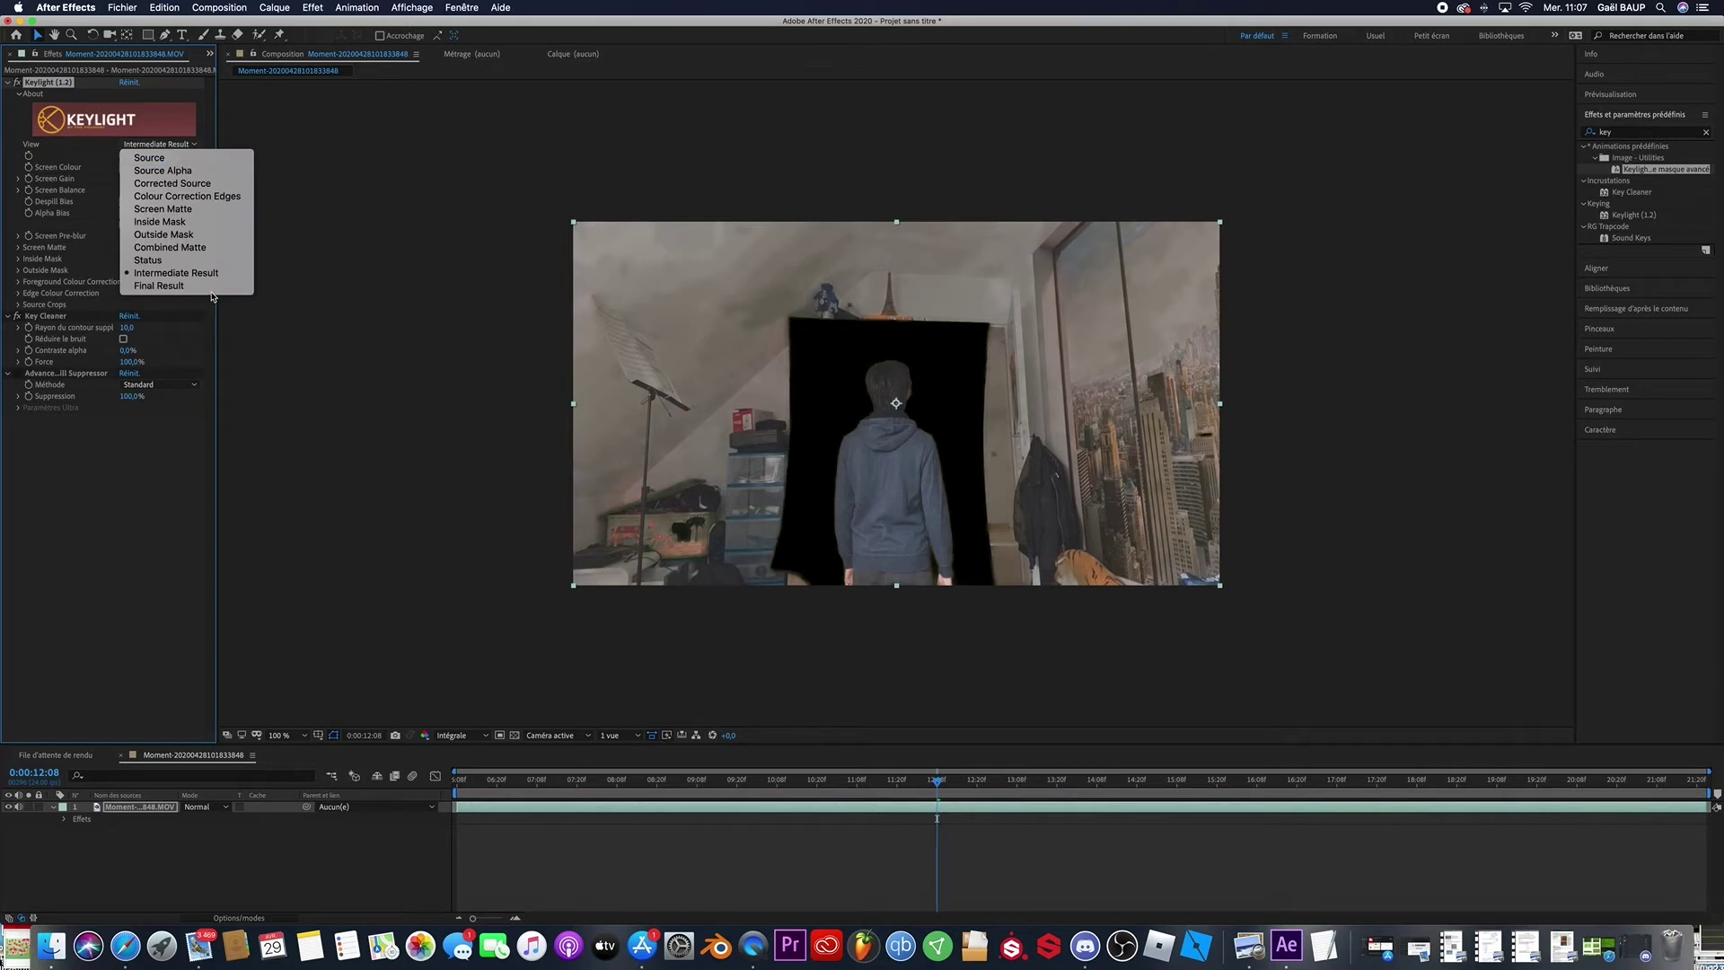
click(207, 209)
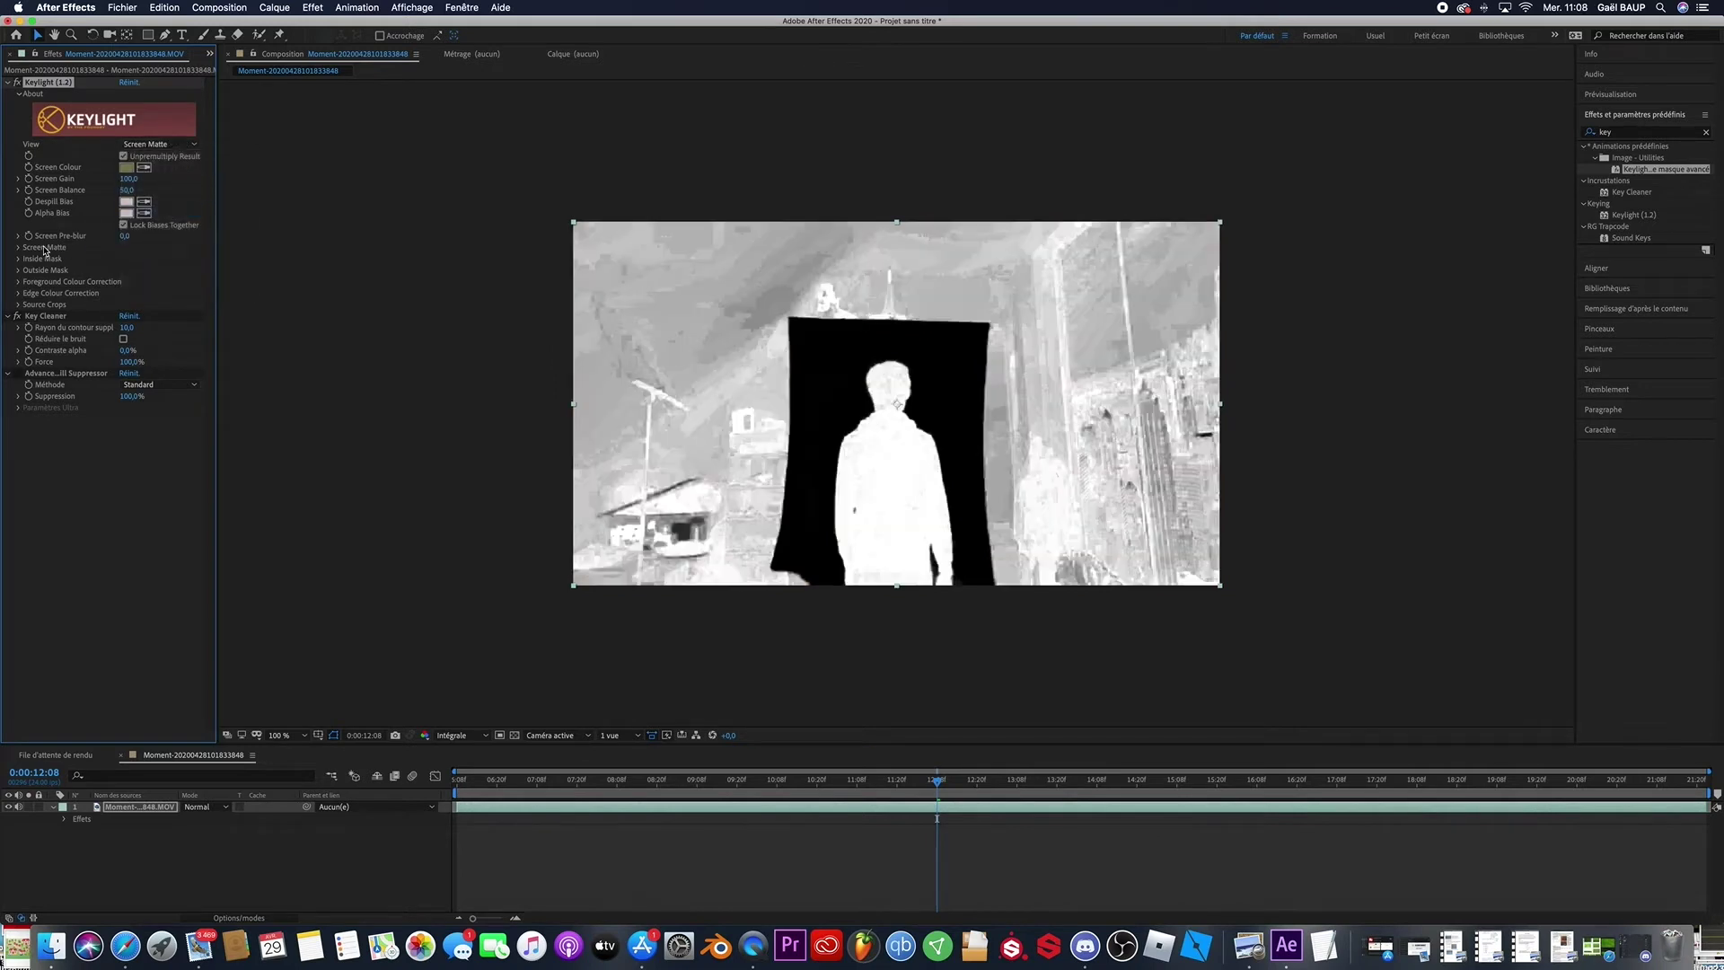
click(17, 248)
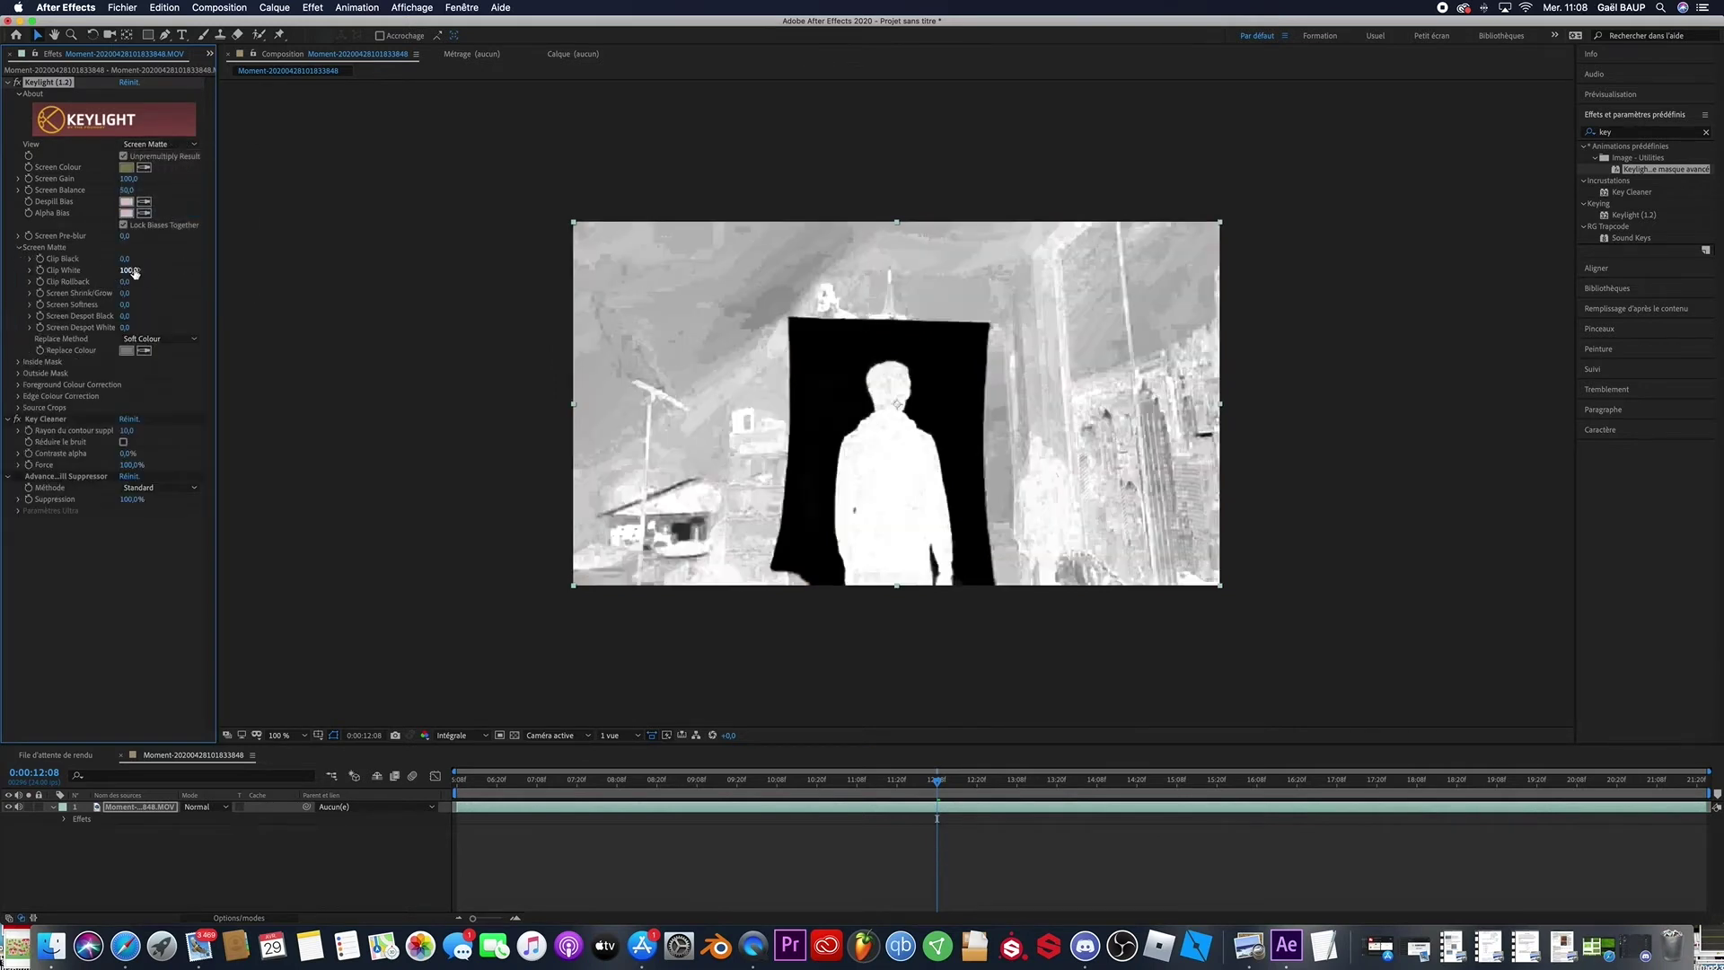
mouse_move(128, 269)
mouse_down()
mouse_move(109, 269)
mouse_move(153, 260)
mouse_up()
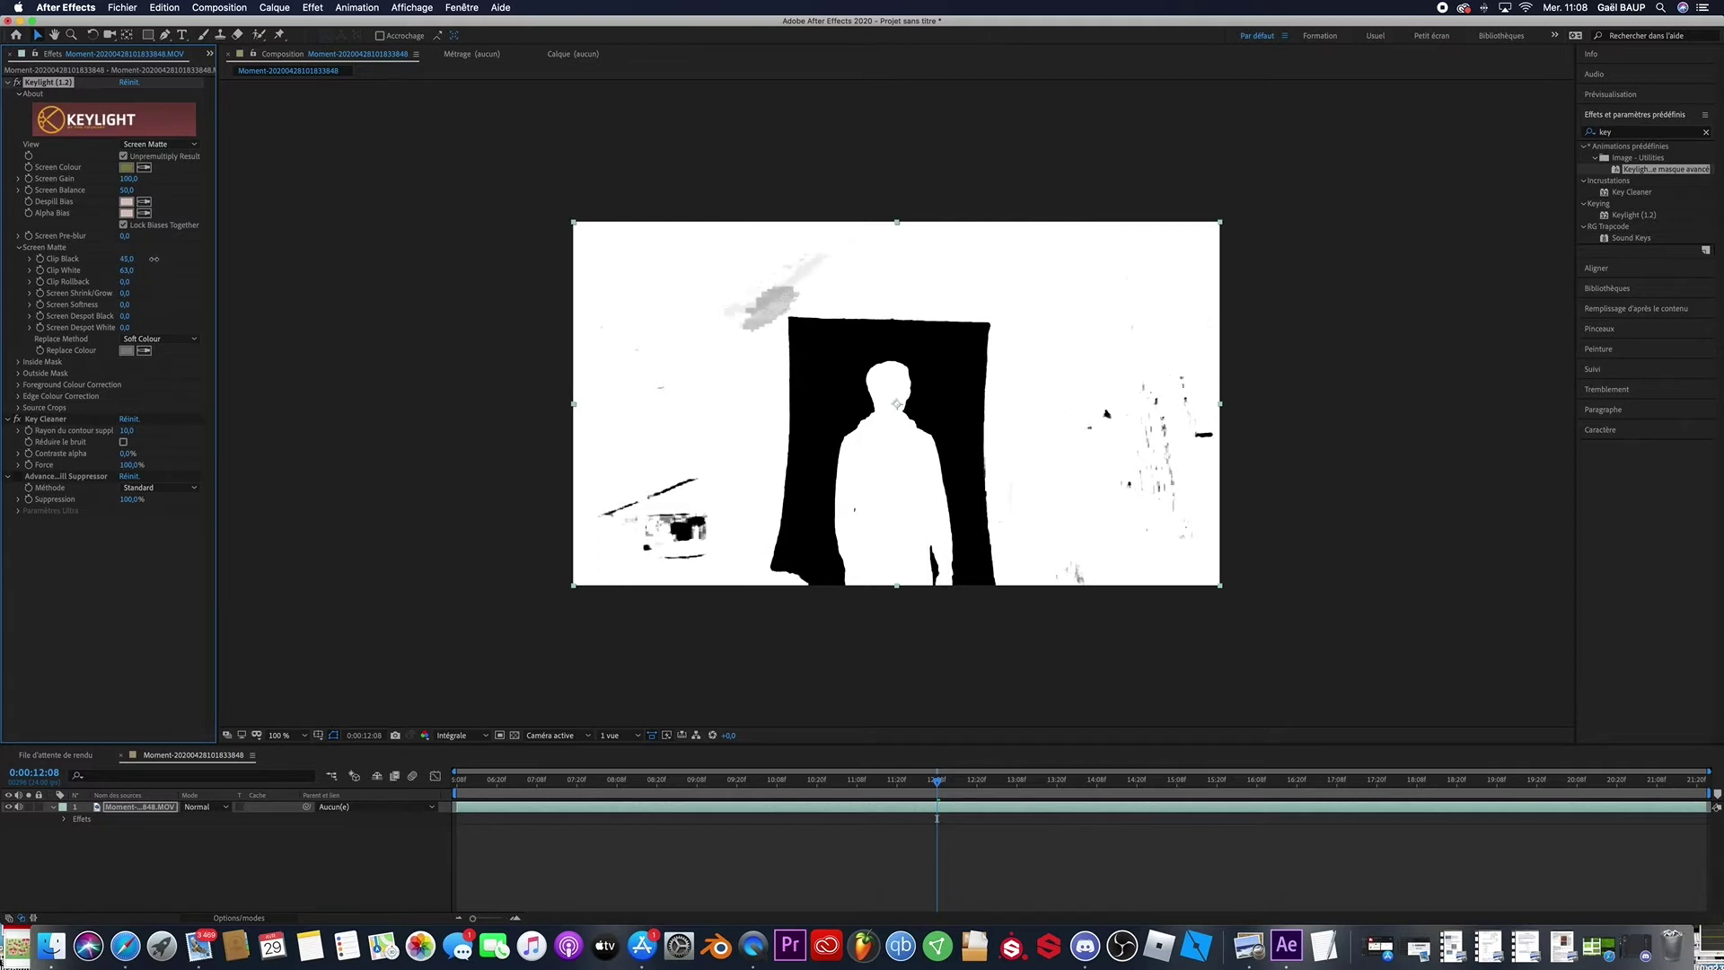
click(170, 144)
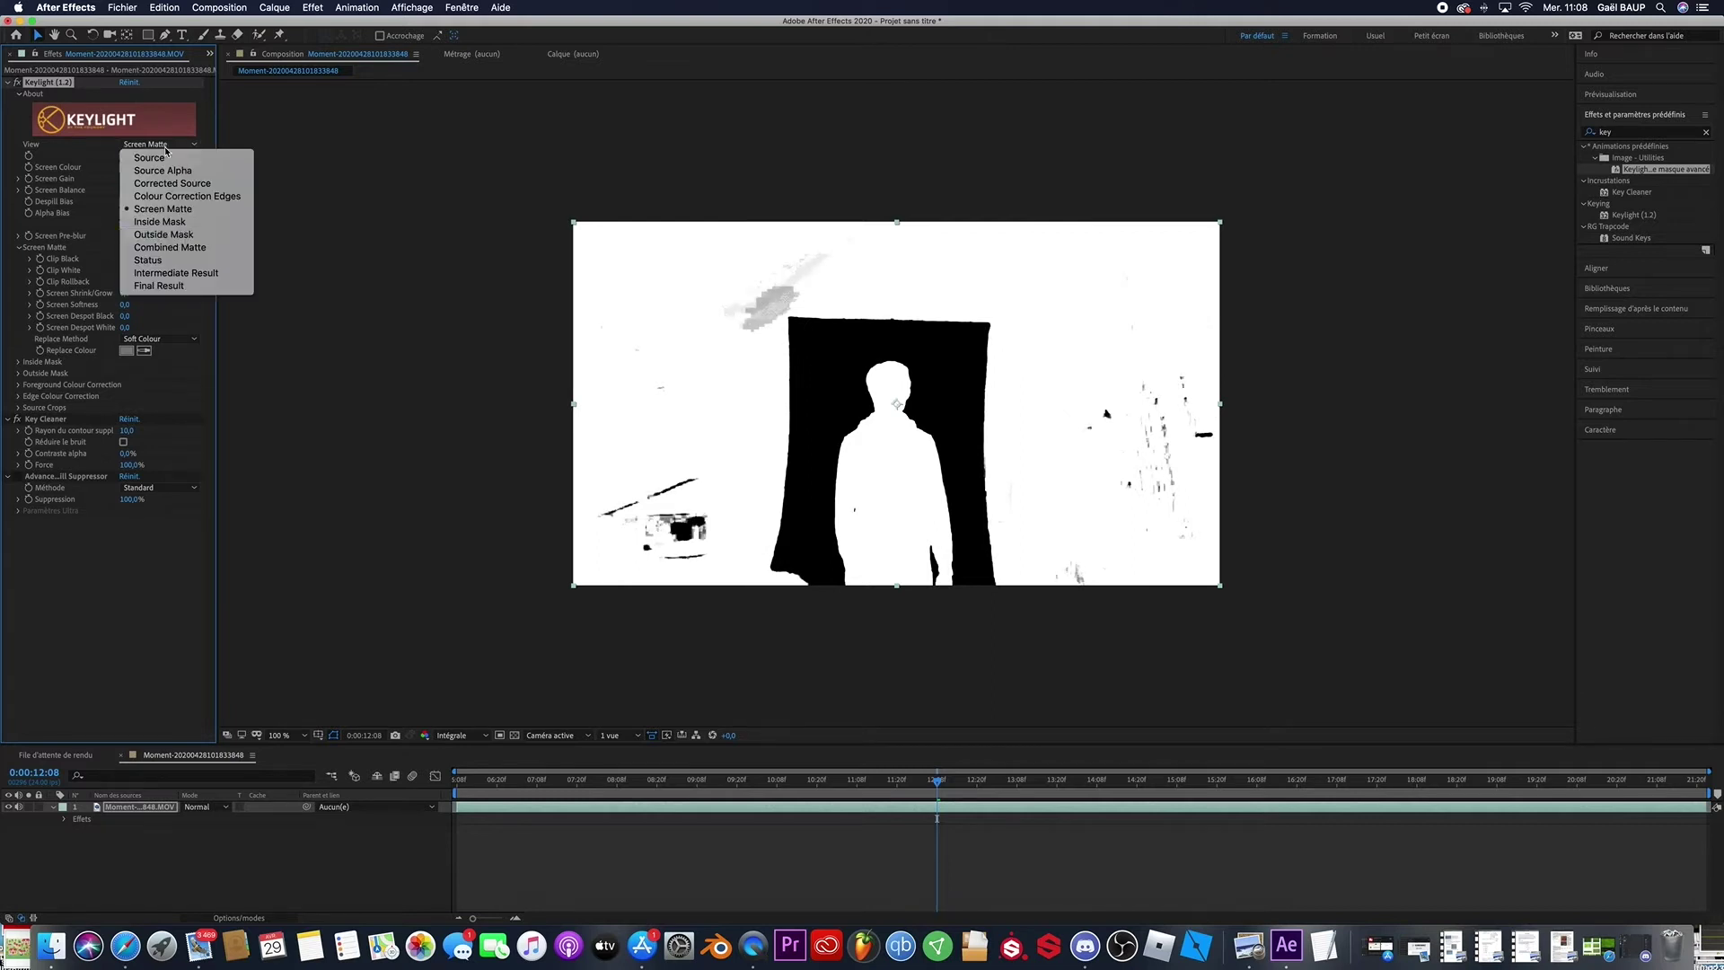
click(179, 275)
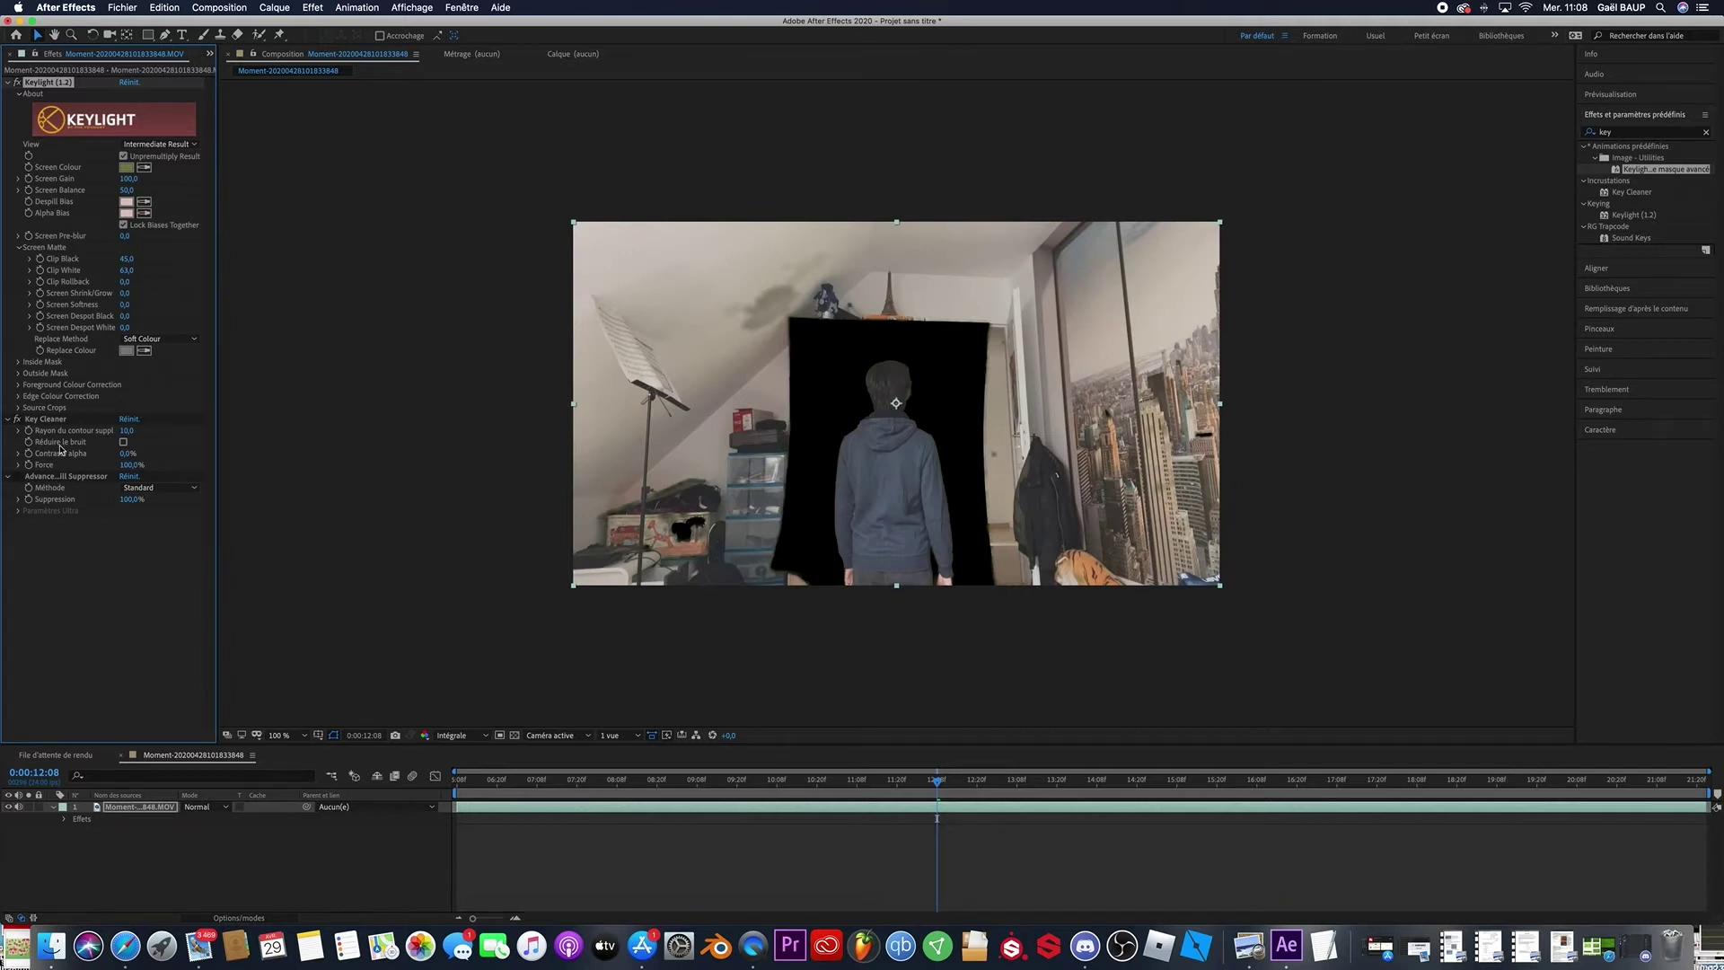
Enable noise reduction in Key Cleaner and set its alpha contrast to 15%
click(124, 444)
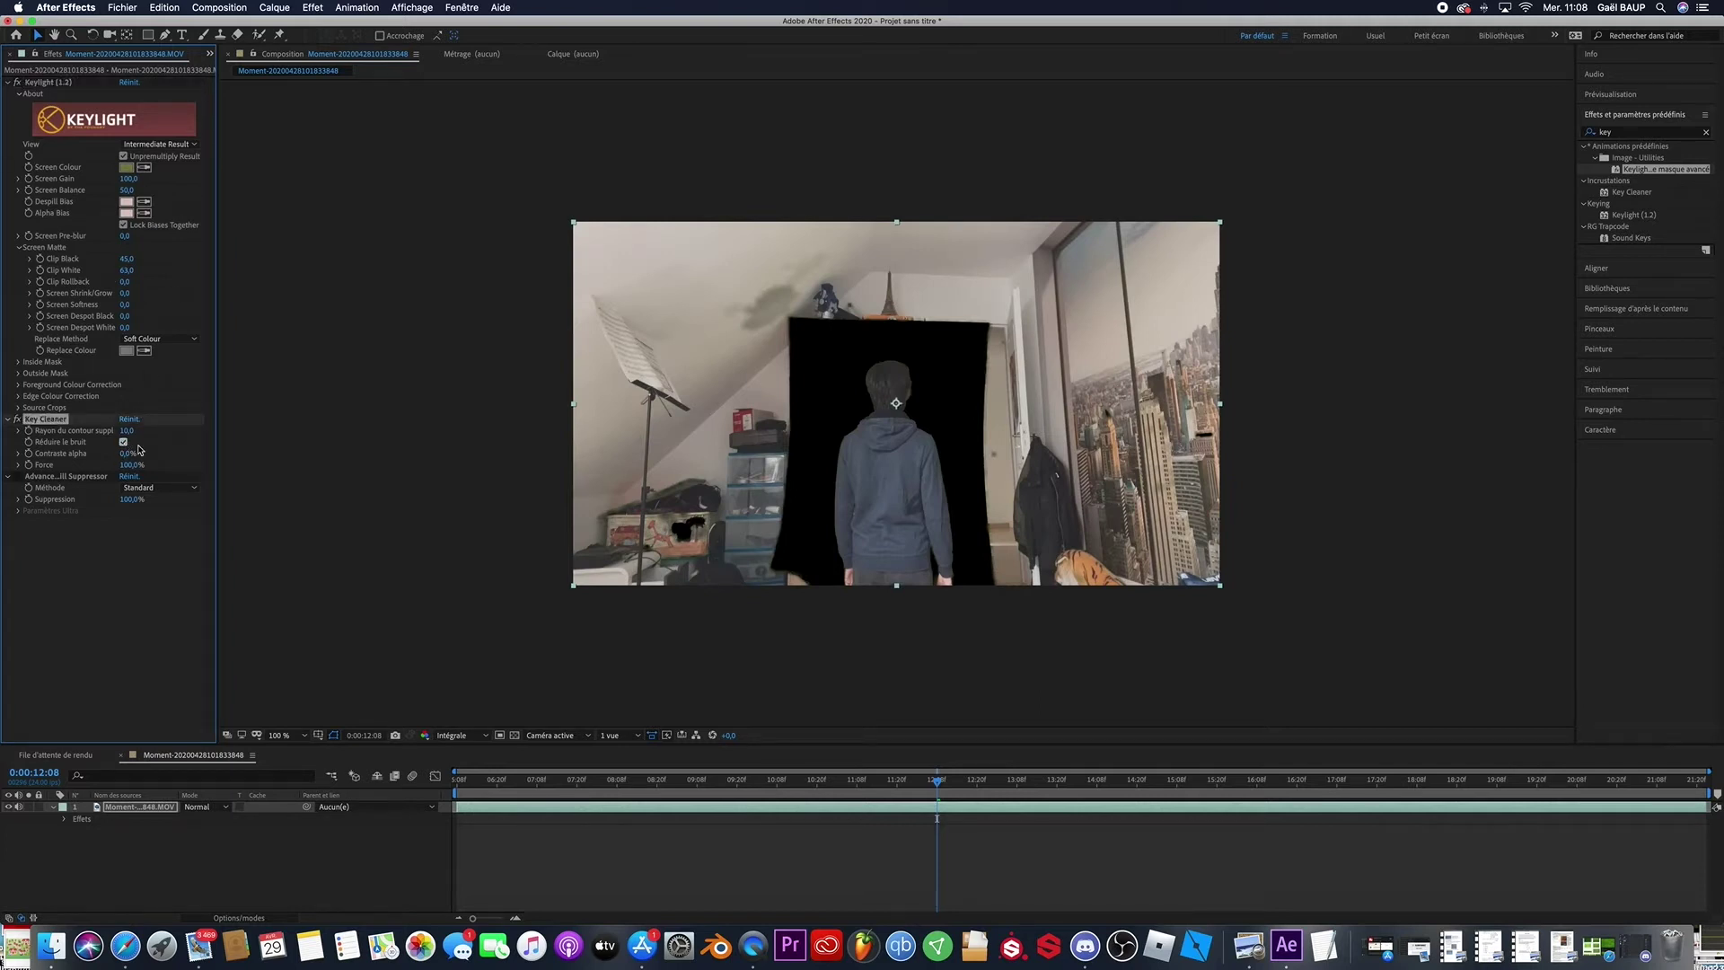
click(127, 454)
key(Return)
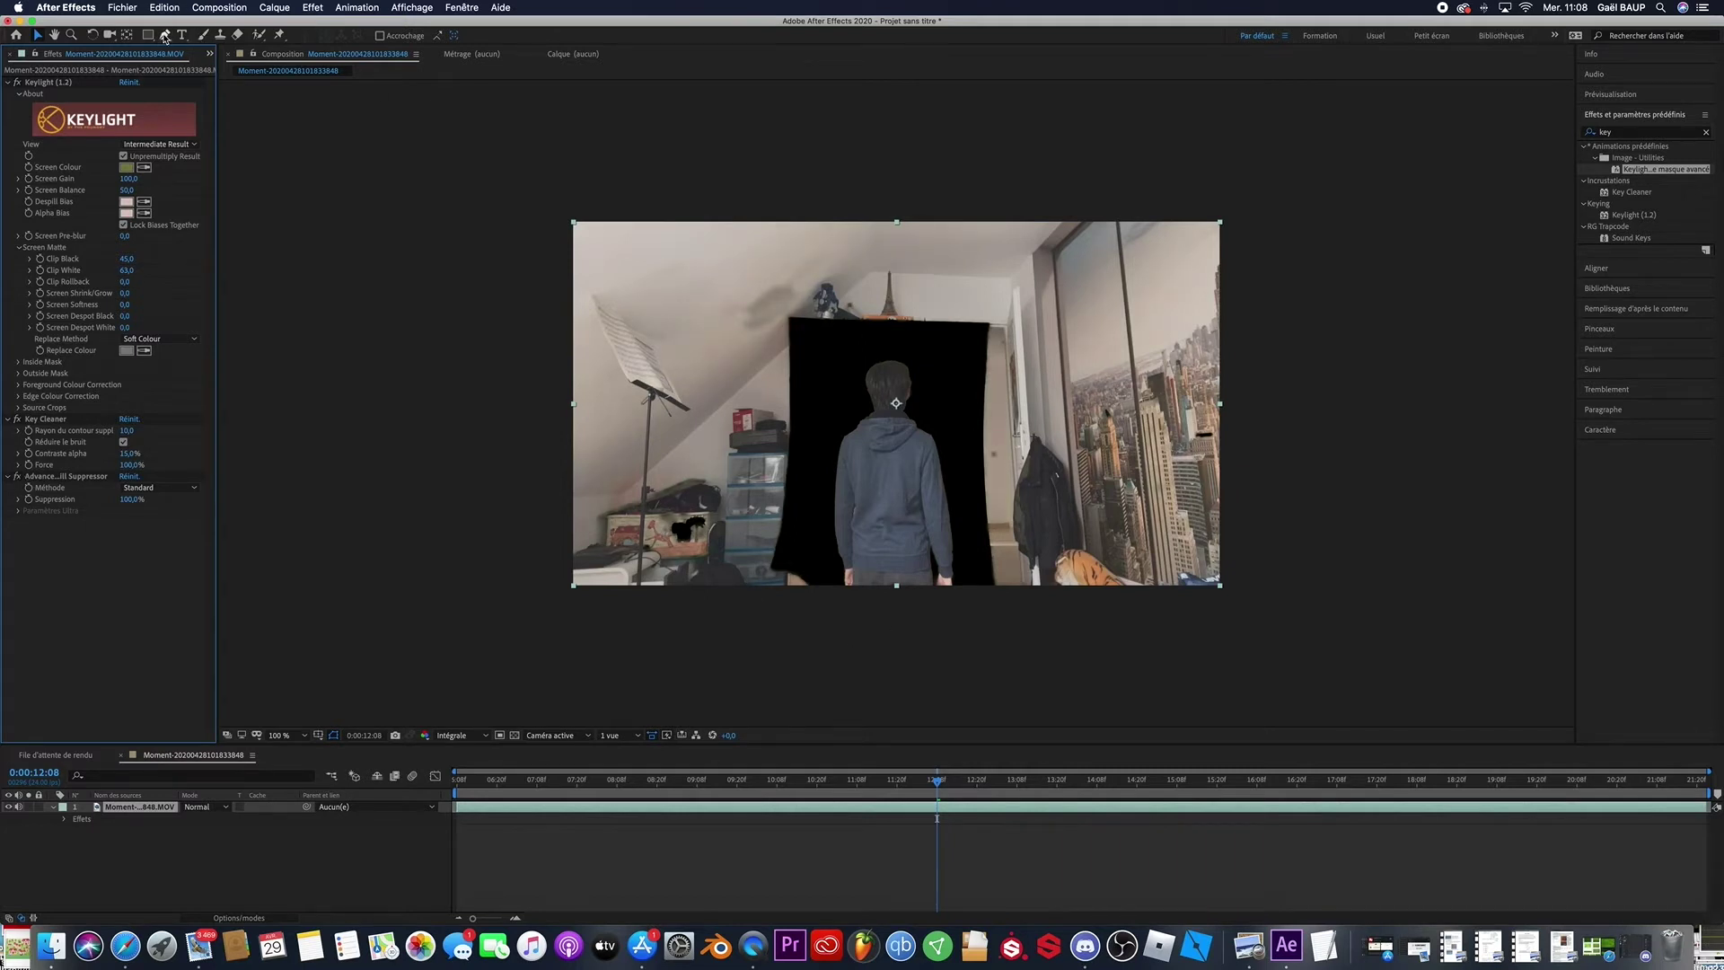
Draw a closed Pen mask around the subject, just inside the edges of the keyed backdrop, to hide the room
click(165, 36)
click(991, 590)
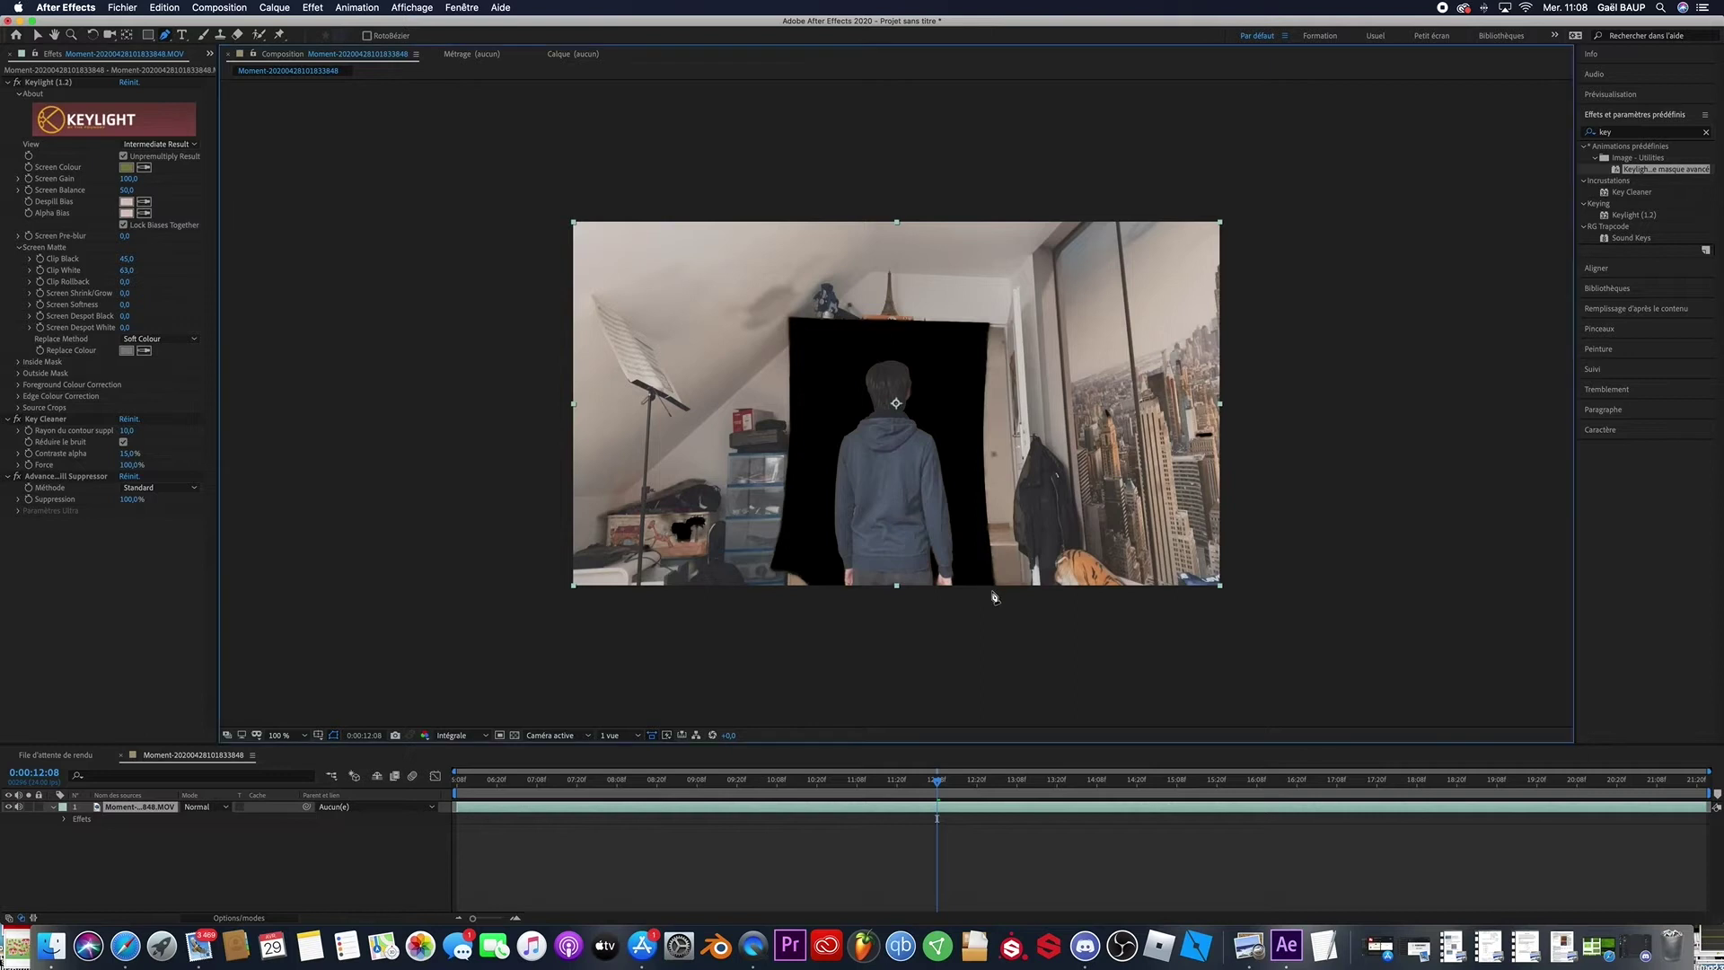
click(970, 470)
click(978, 331)
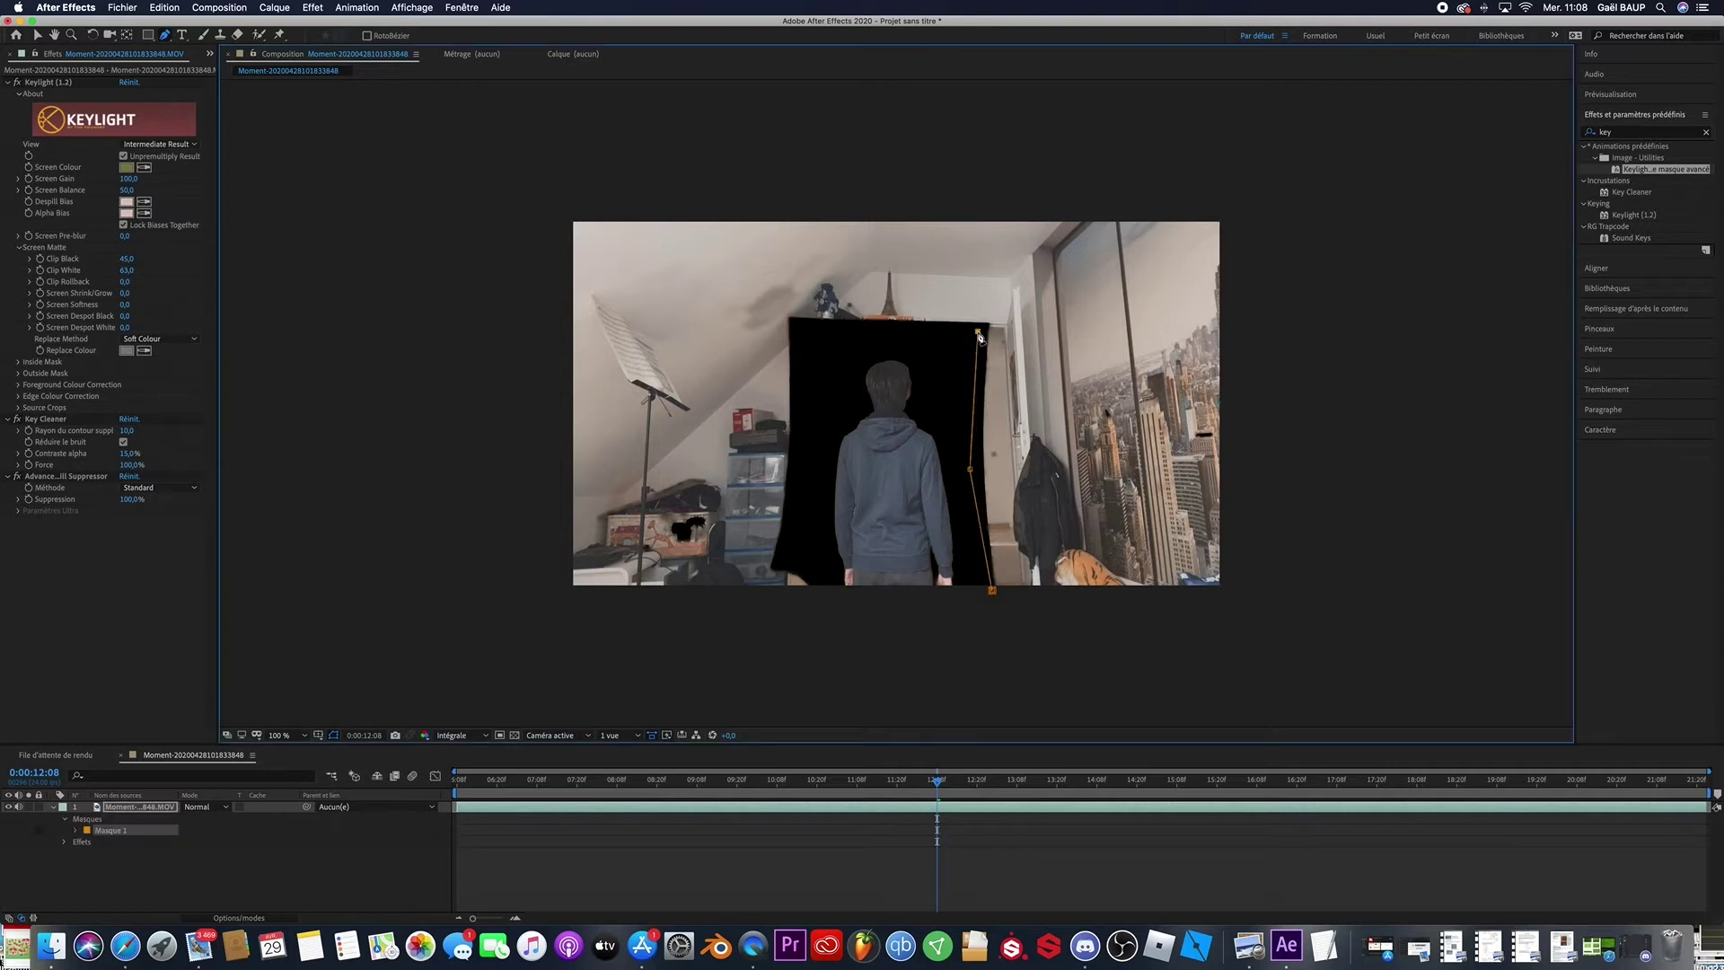
click(797, 330)
click(795, 459)
click(790, 549)
click(805, 571)
click(820, 592)
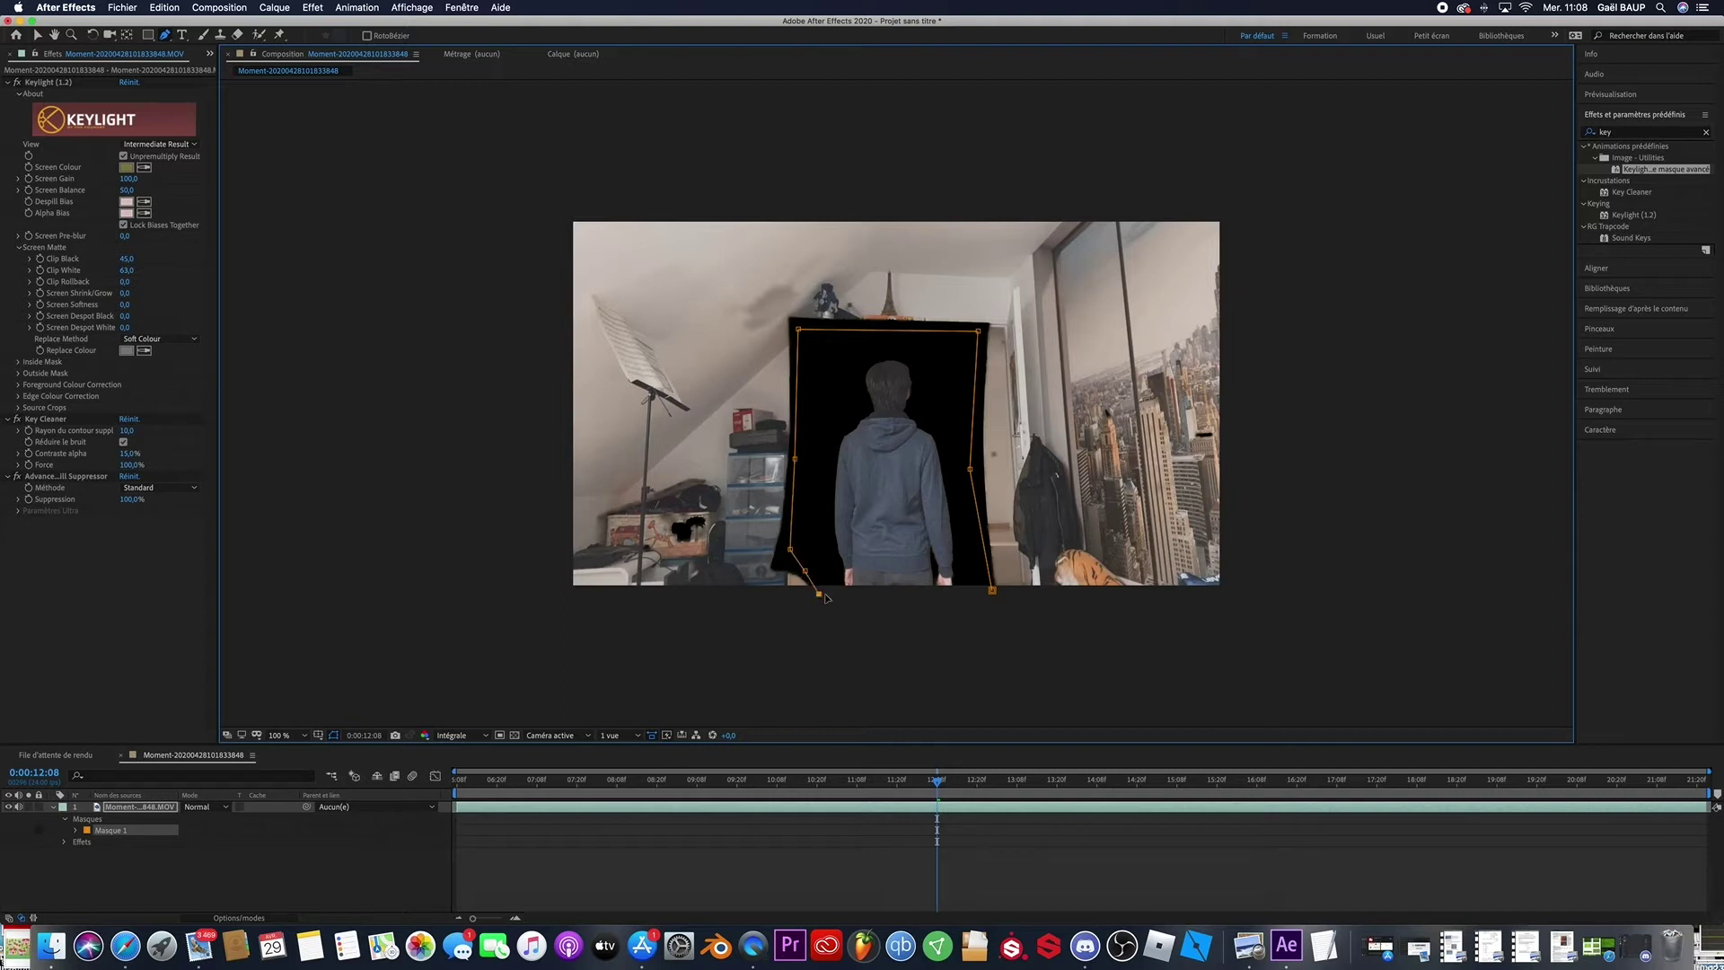
click(991, 590)
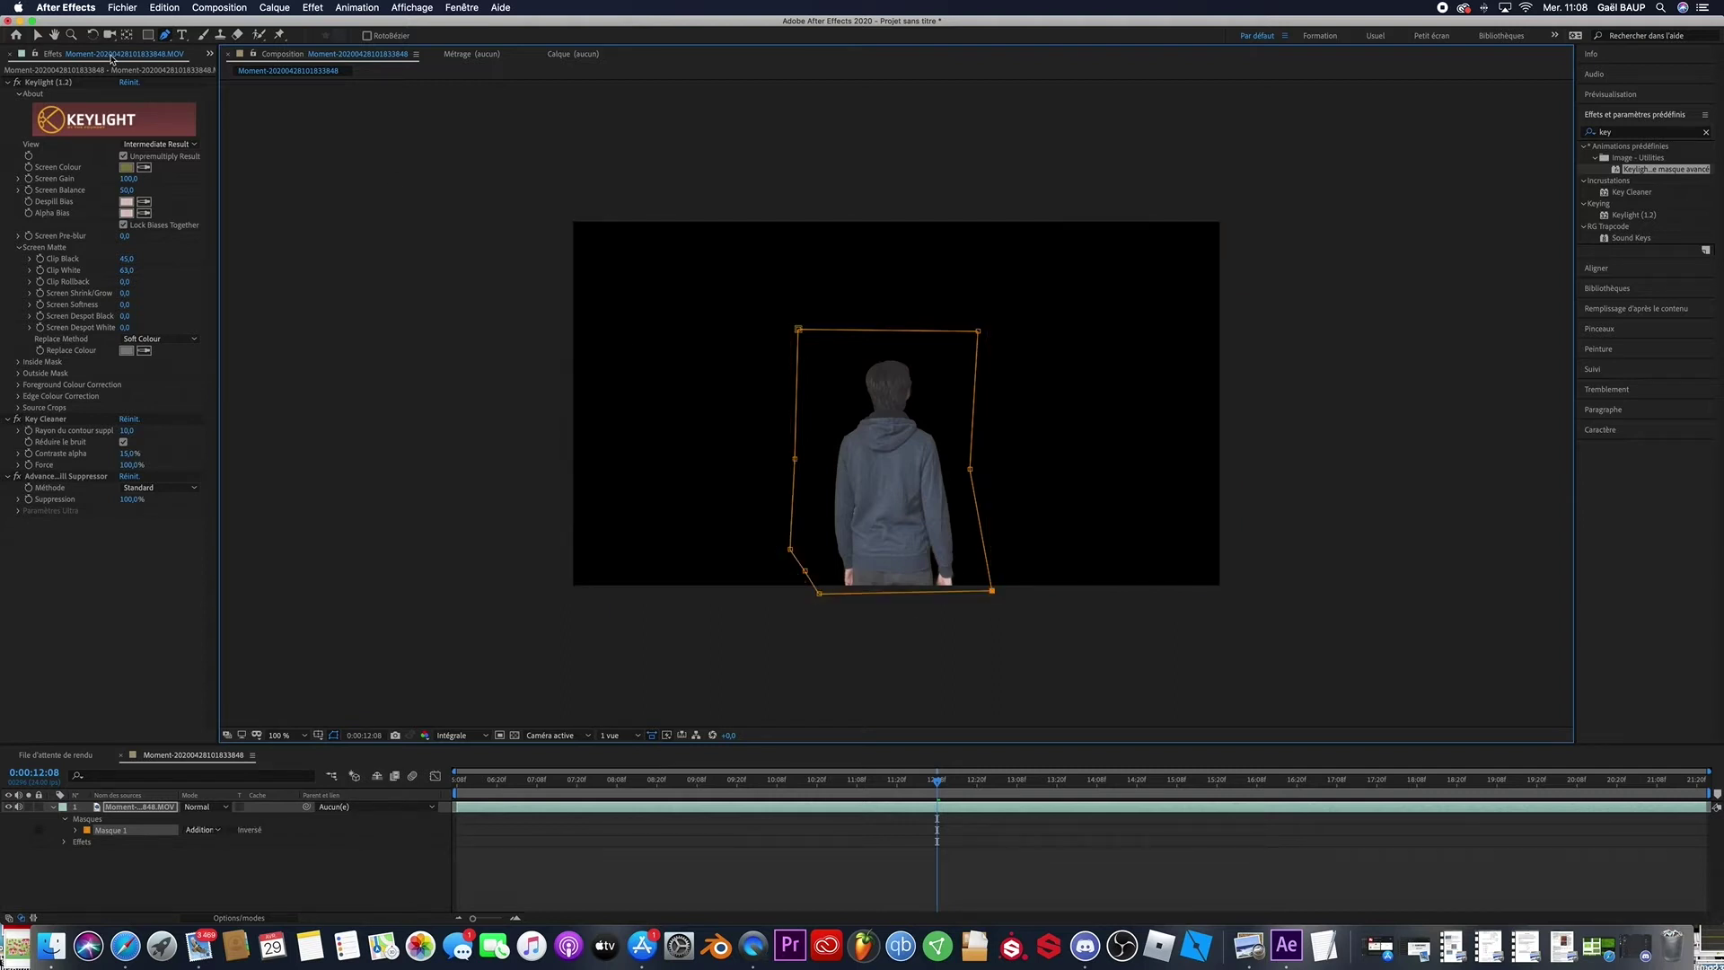
click(37, 35)
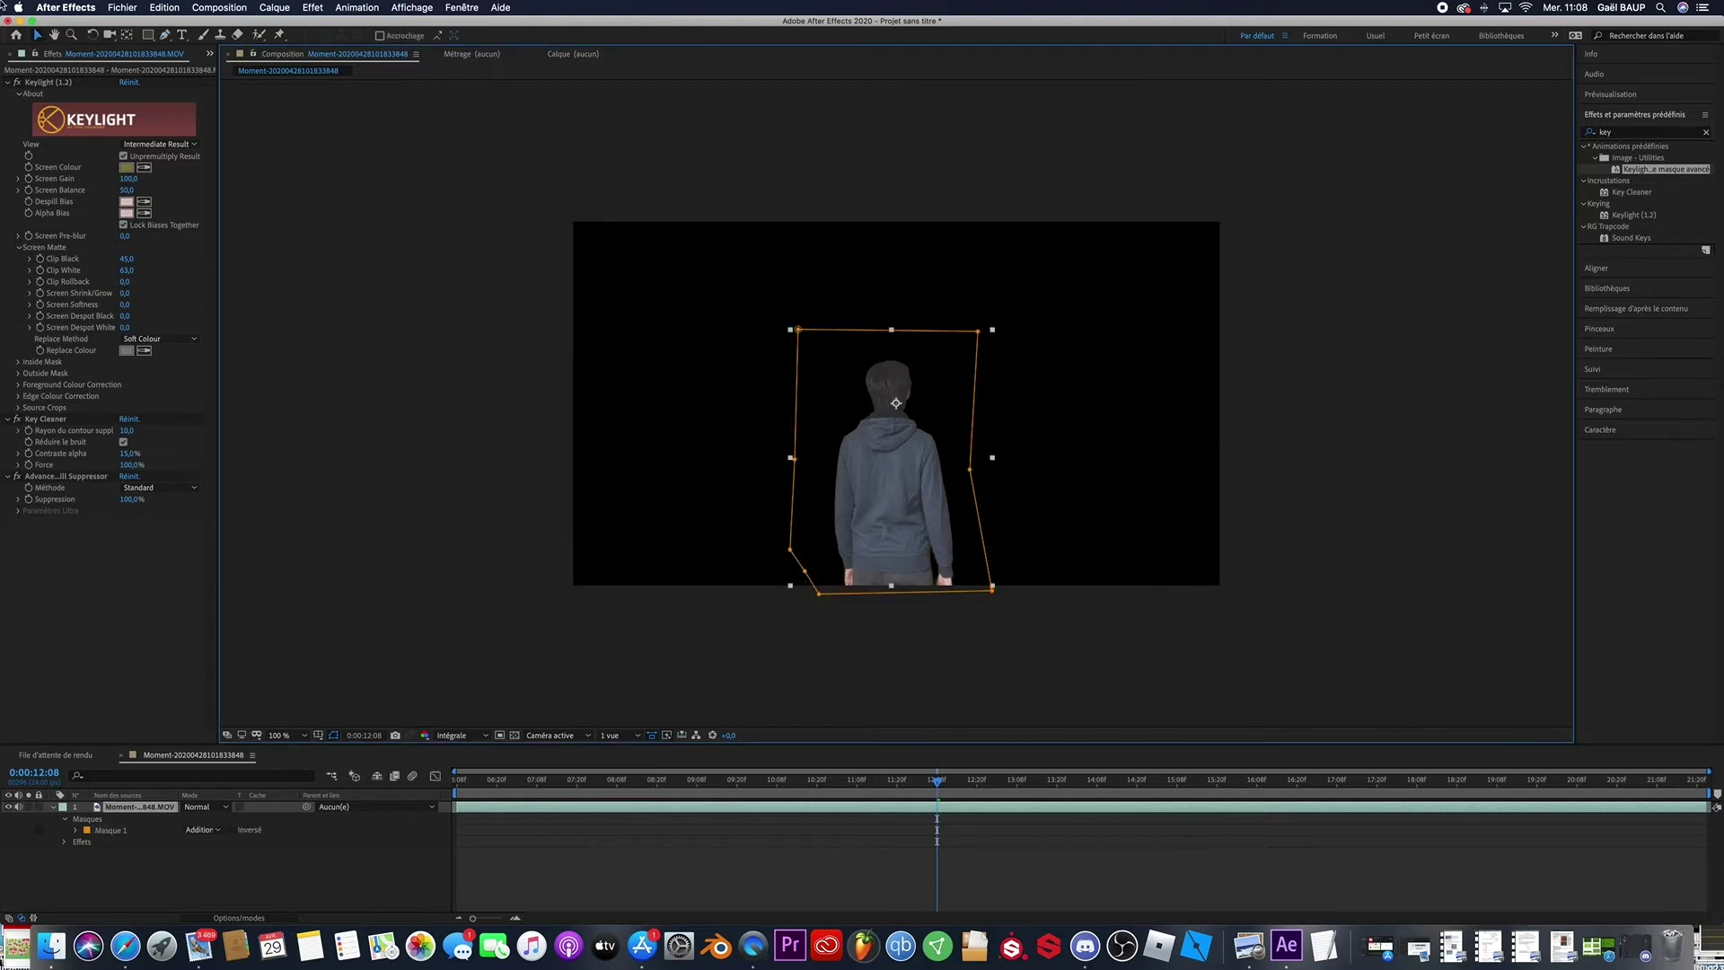
Place lolmec.jpg beneath the footage layer as the background and scale it to 192%
key(super+0)
drag(55, 179, 264, 865)
key(s)
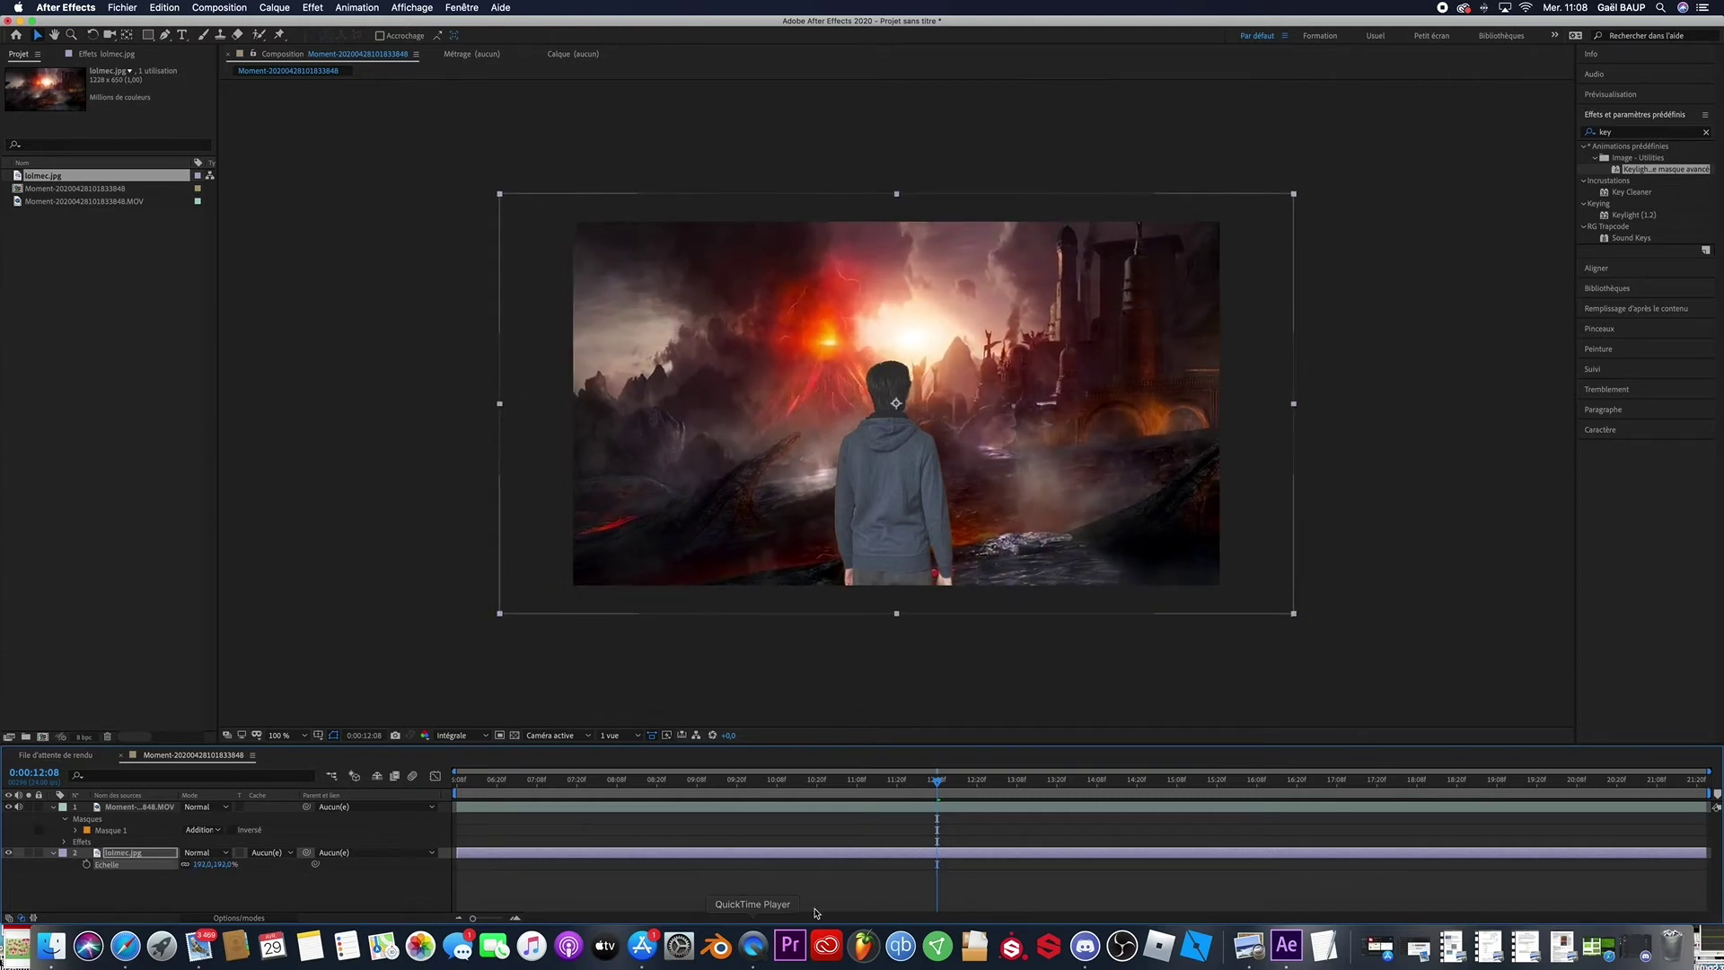
click(852, 892)
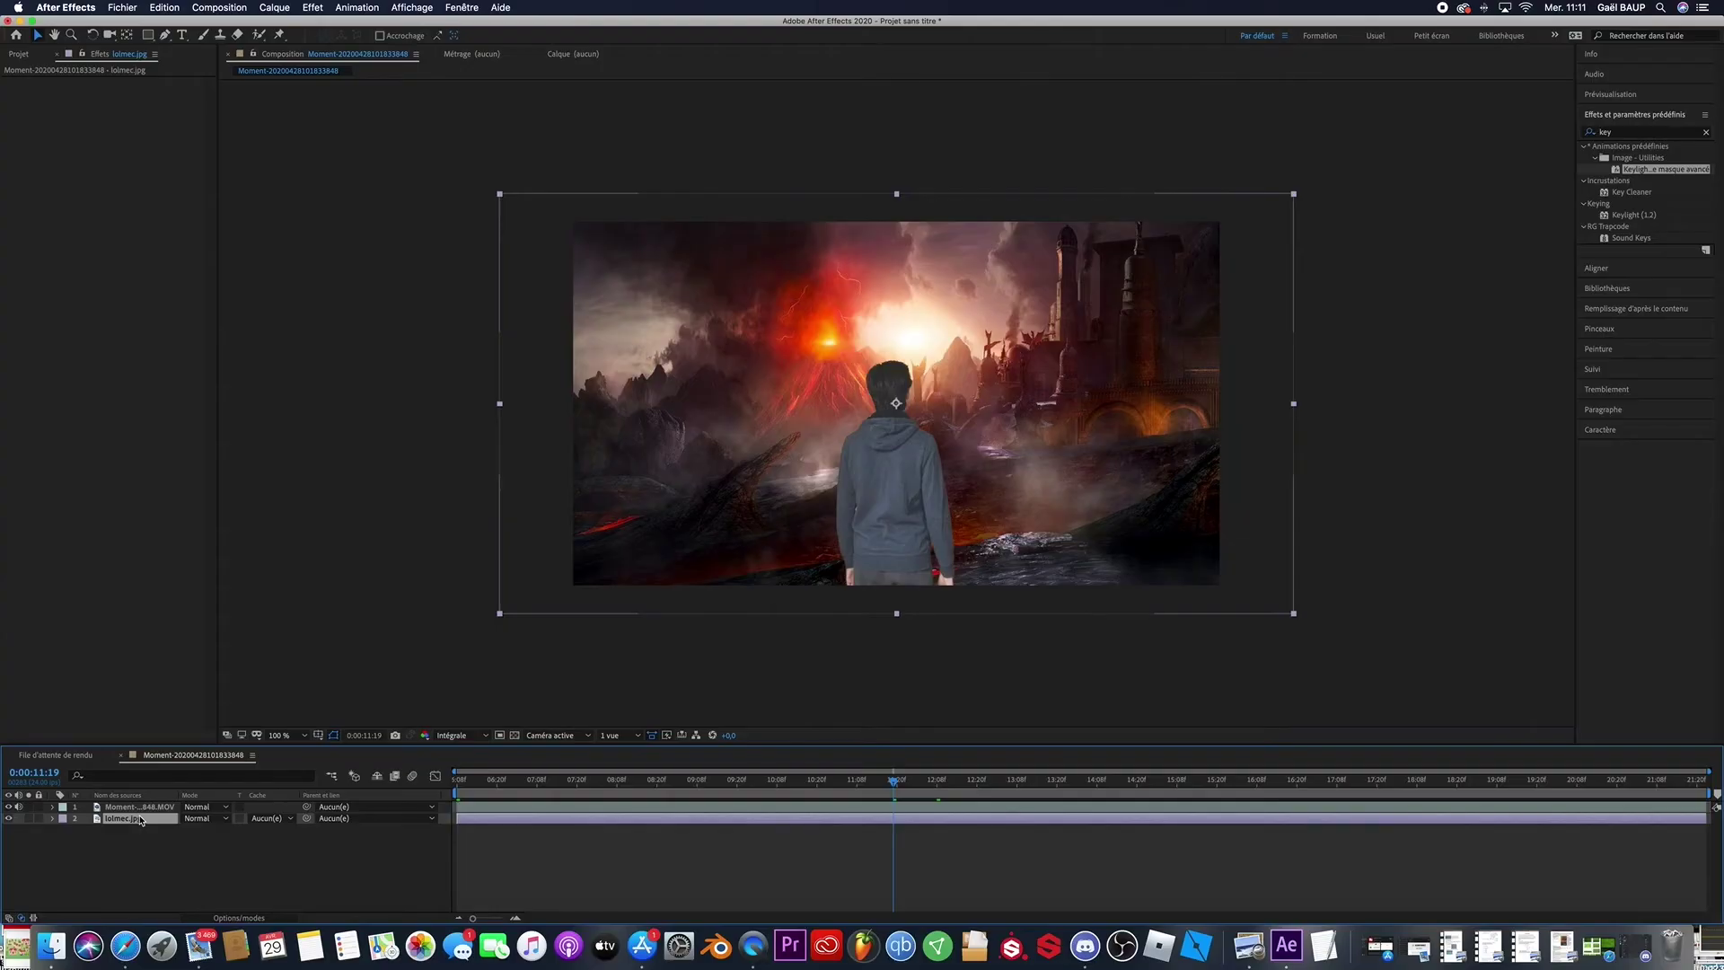
Duplicate the lolmec.jpg layer, move the copy above the footage and resize it to fit the composition frame
key(ctrl+d)
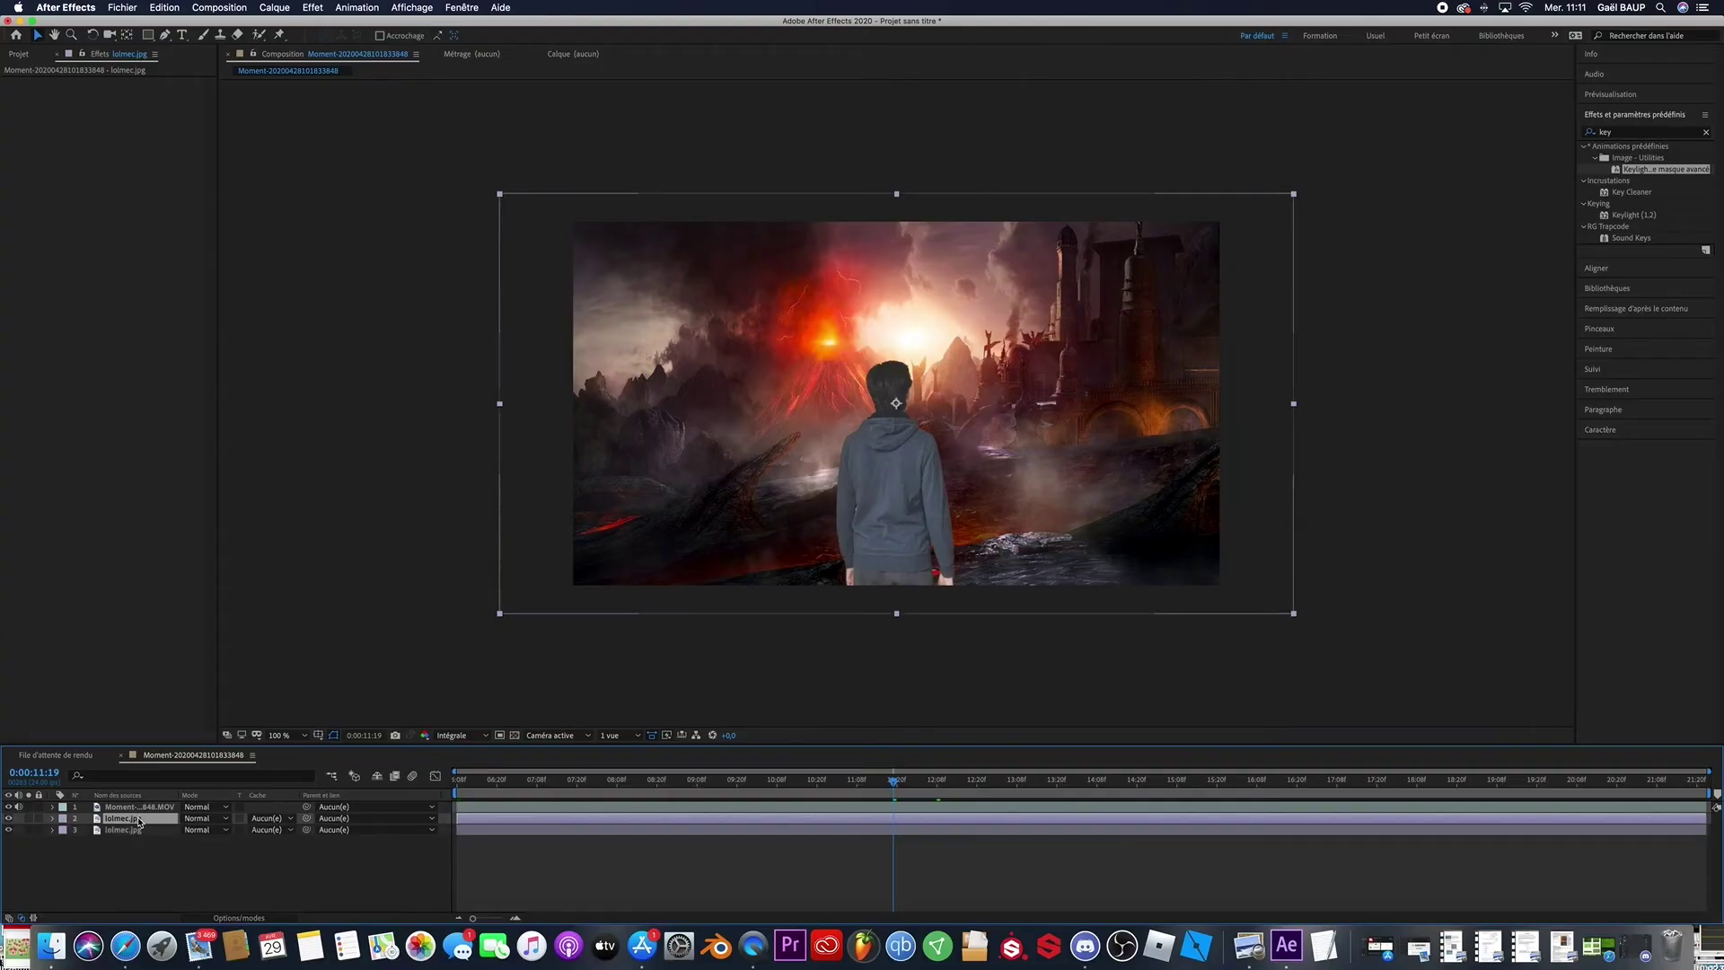
drag(141, 820, 140, 807)
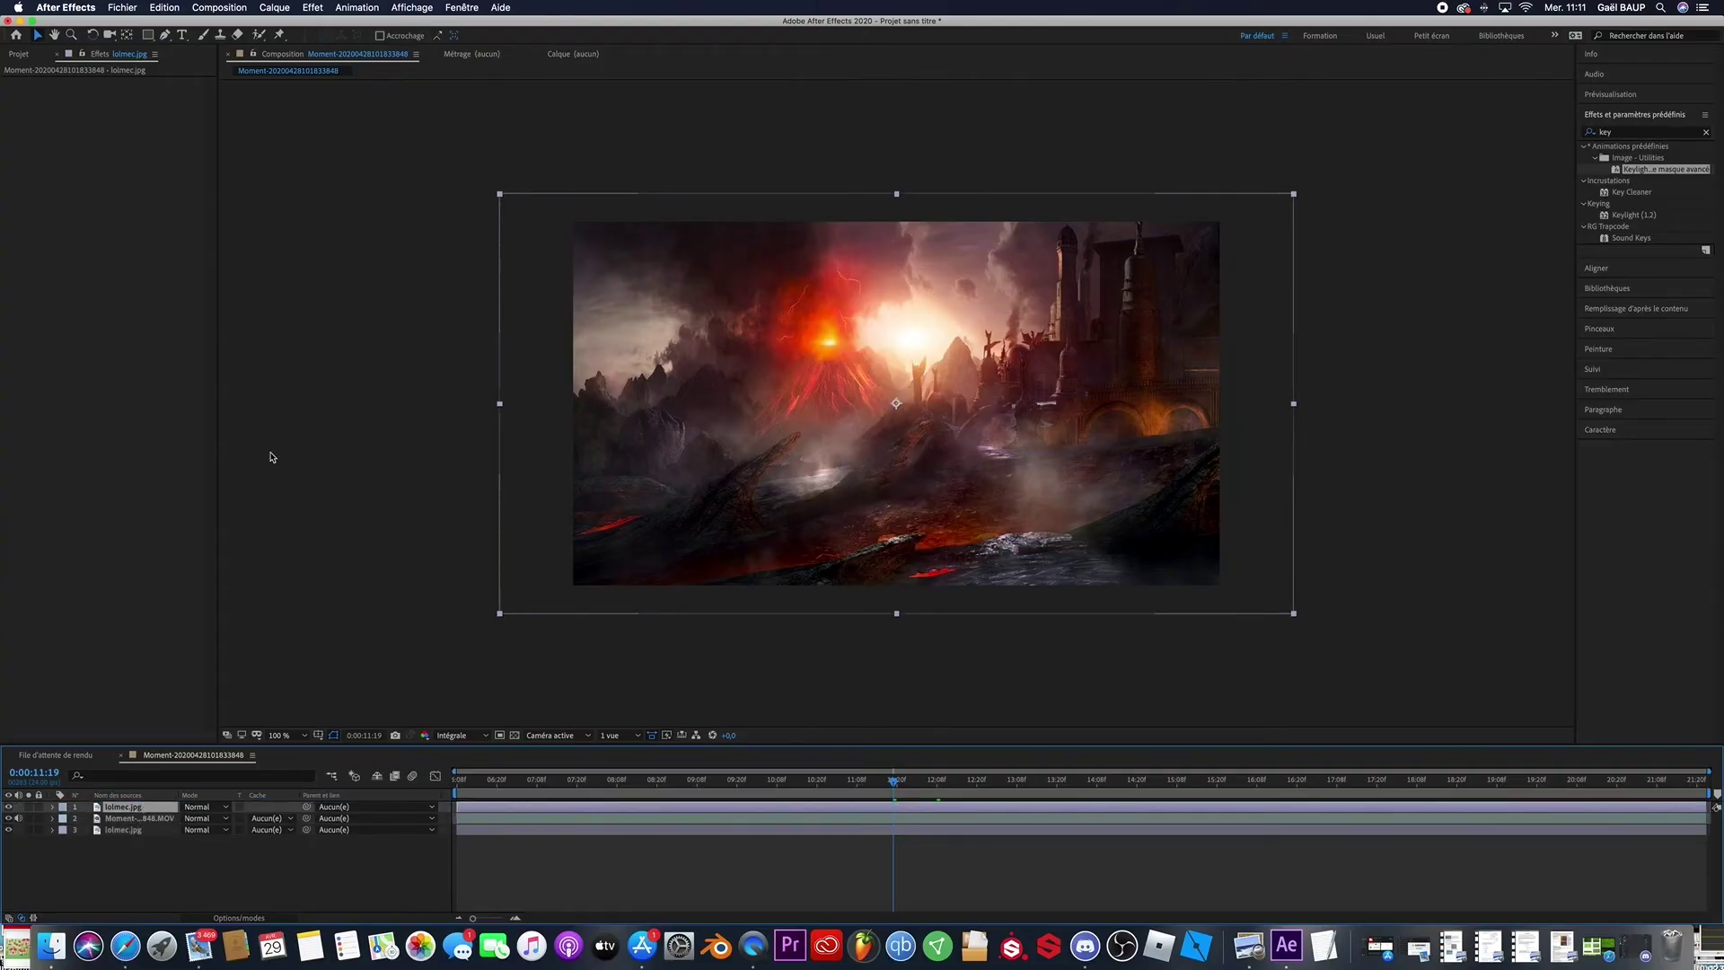
drag(504, 410, 572, 403)
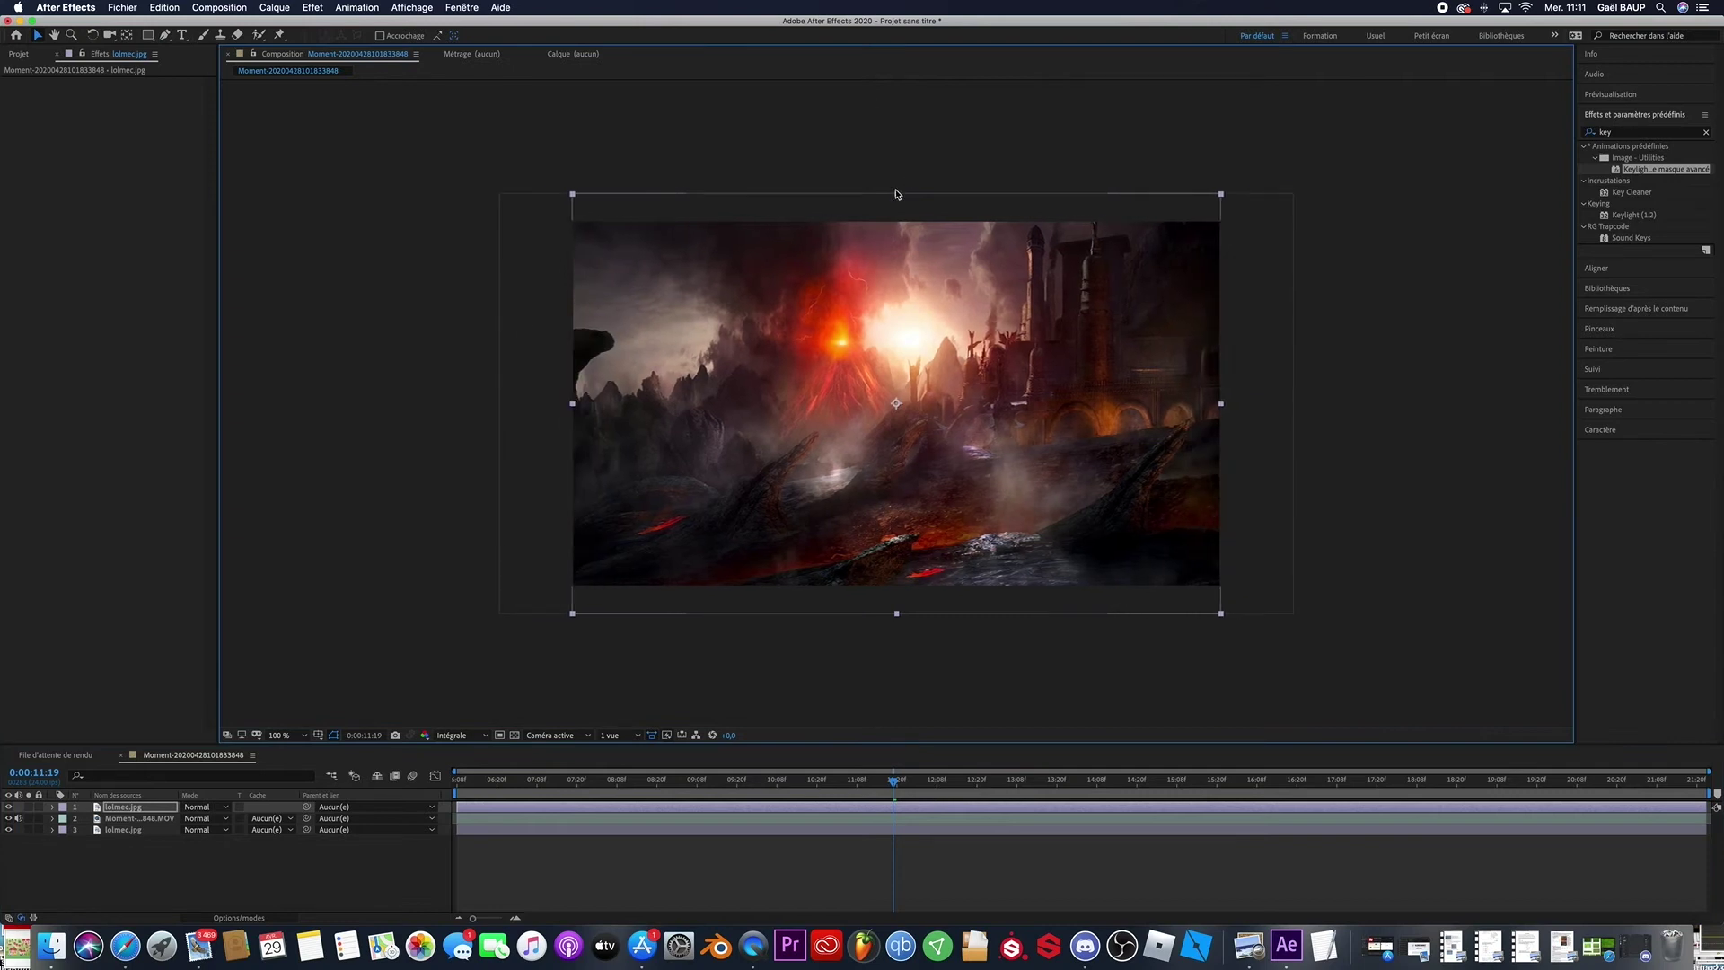
drag(898, 198, 898, 223)
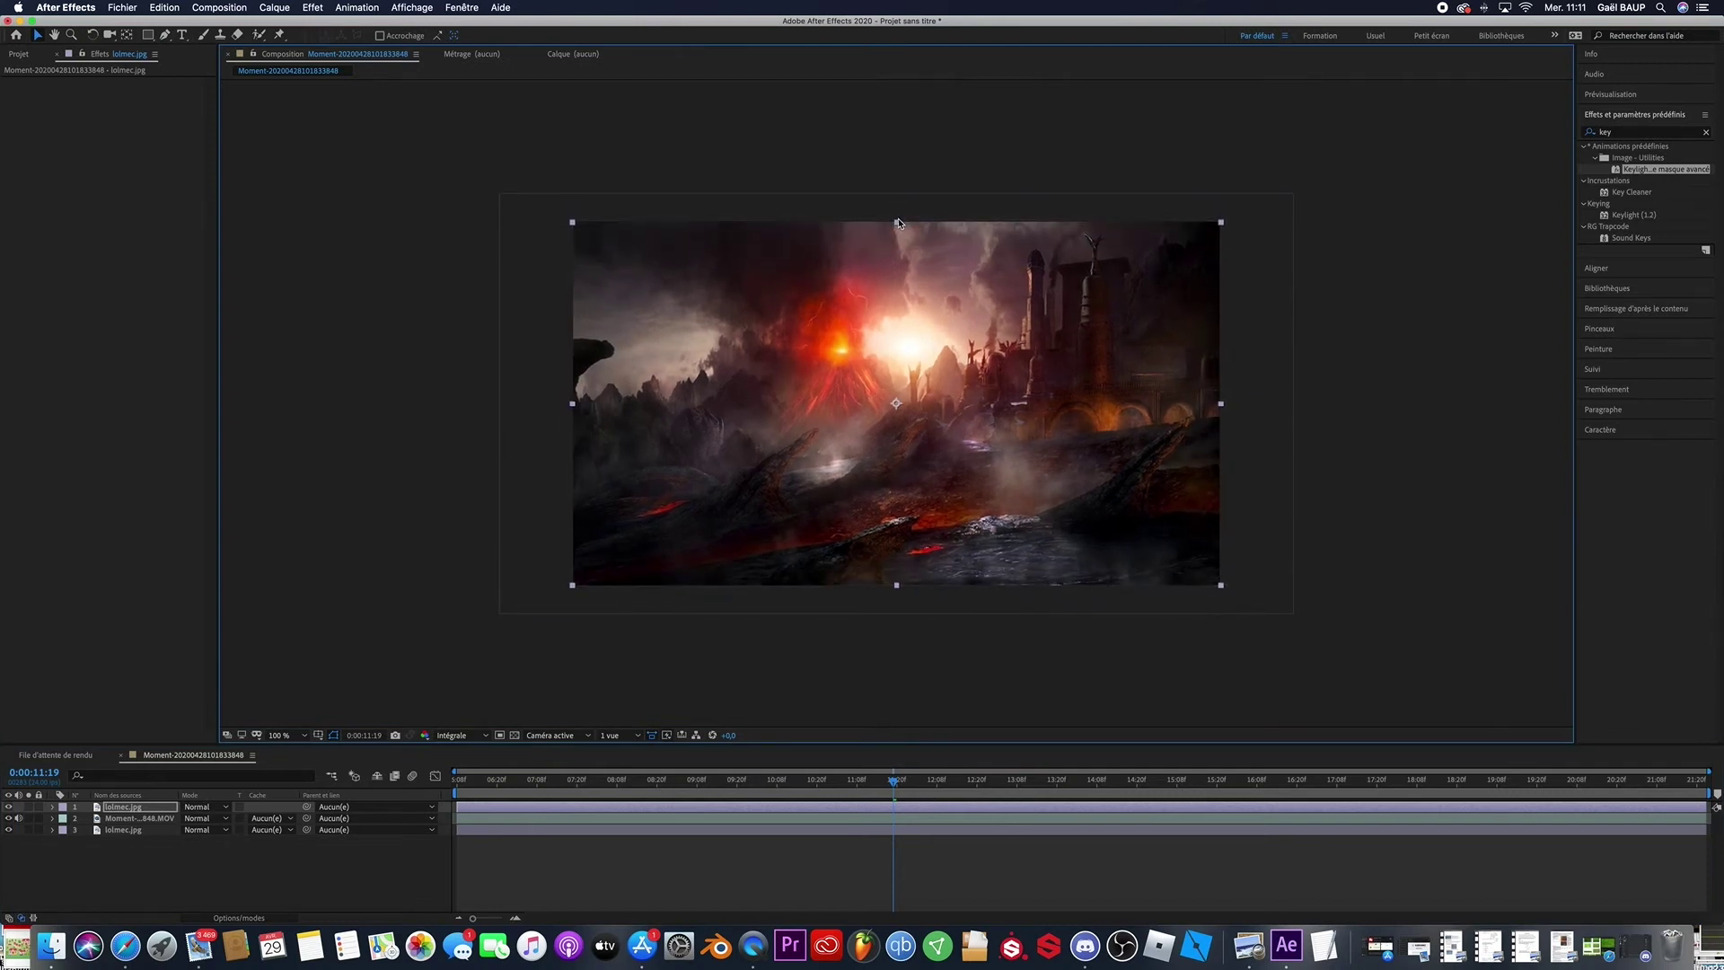
Add Flou gaussien to the top lolmec.jpg layer and set the blur to 4.2
click(321, 6)
mouse_move(387, 252)
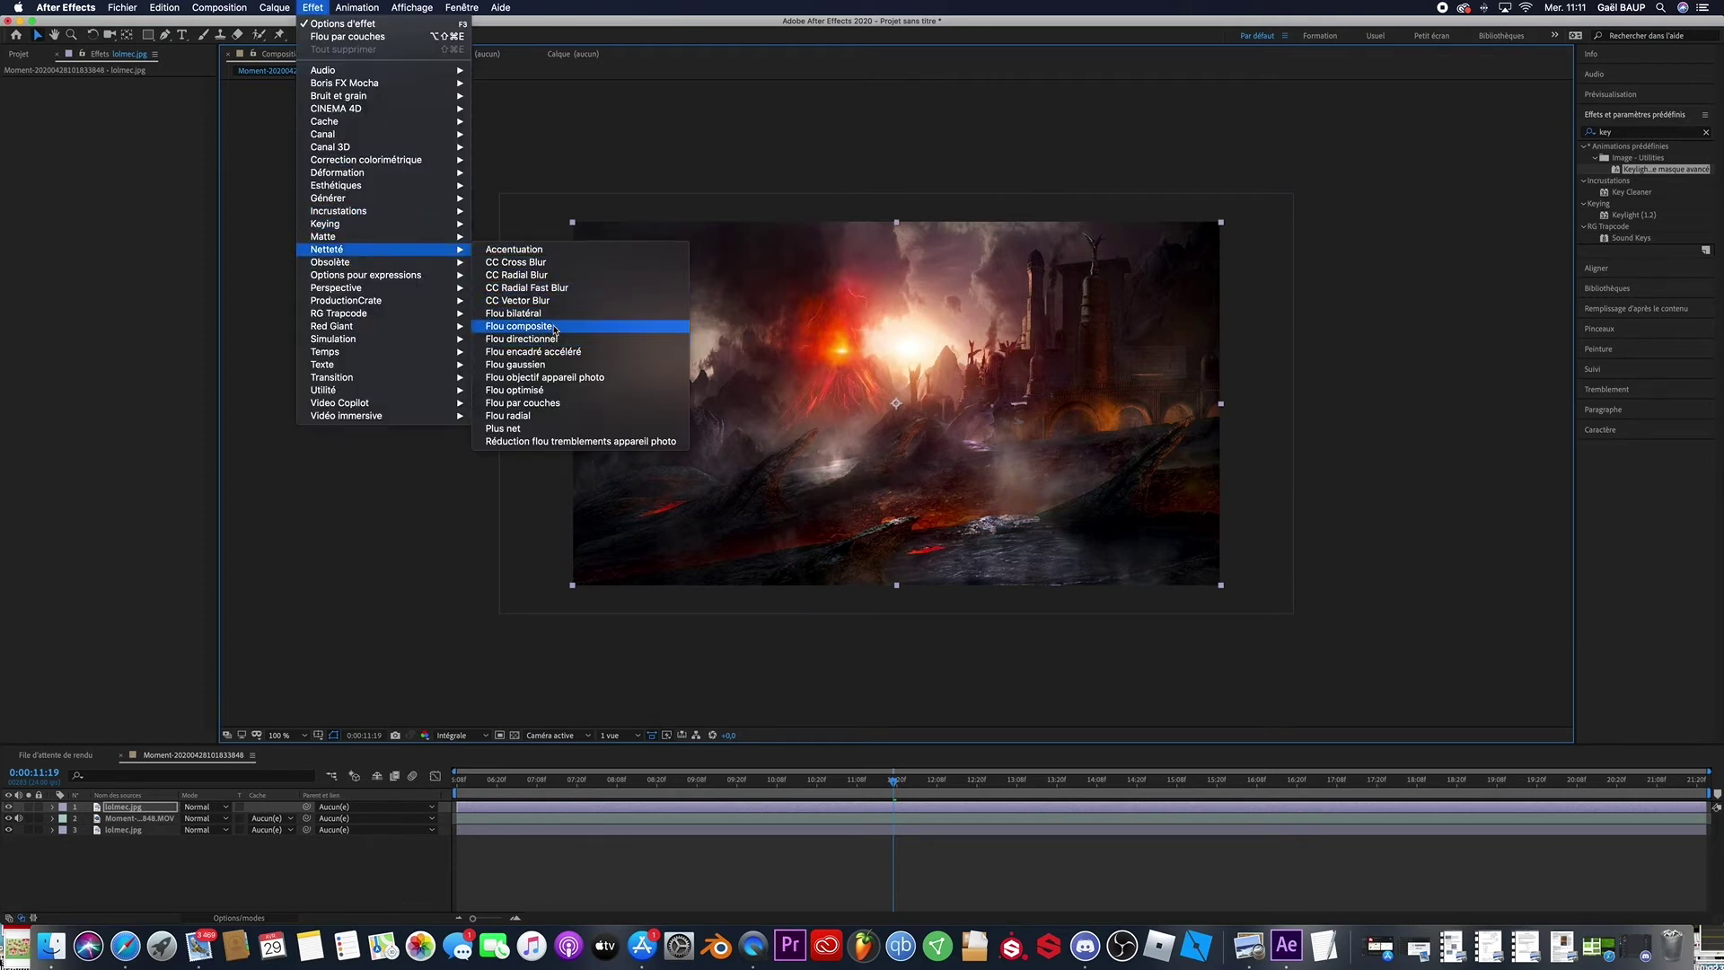
click(539, 363)
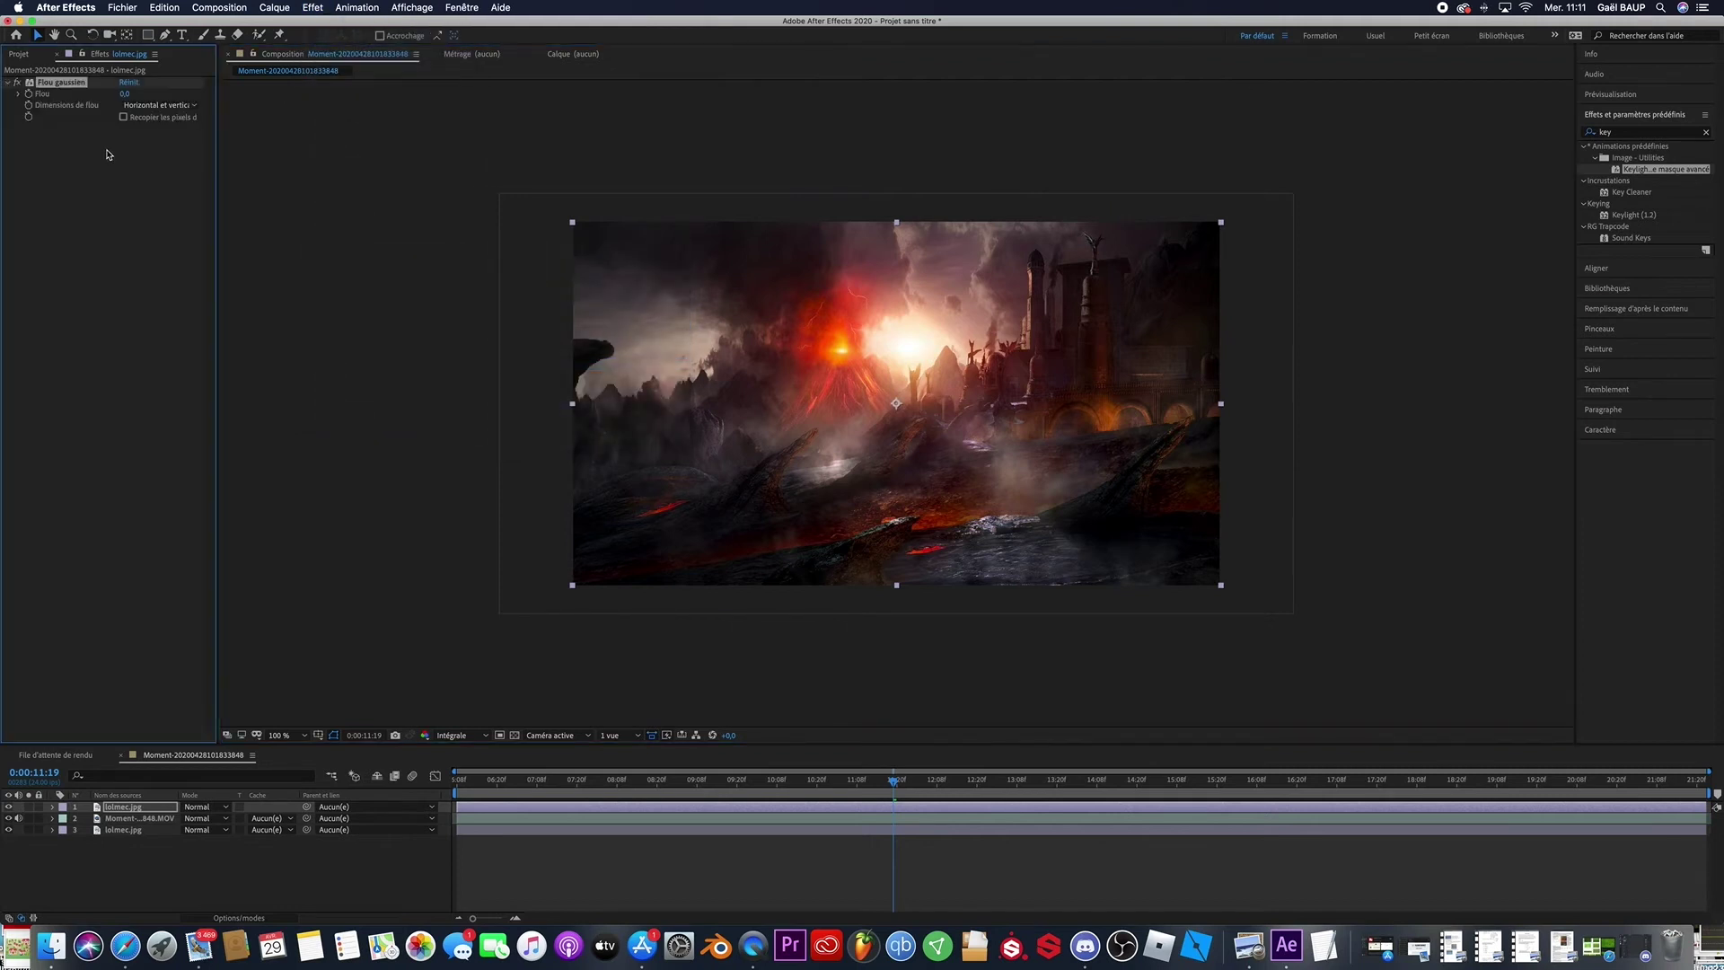
drag(130, 95, 151, 93)
Add Appliquer un cache to the top lolmec.jpg layer, using Moment-20200428101833848.MOV with Effets et masques as the matte source
click(311, 7)
mouse_move(413, 136)
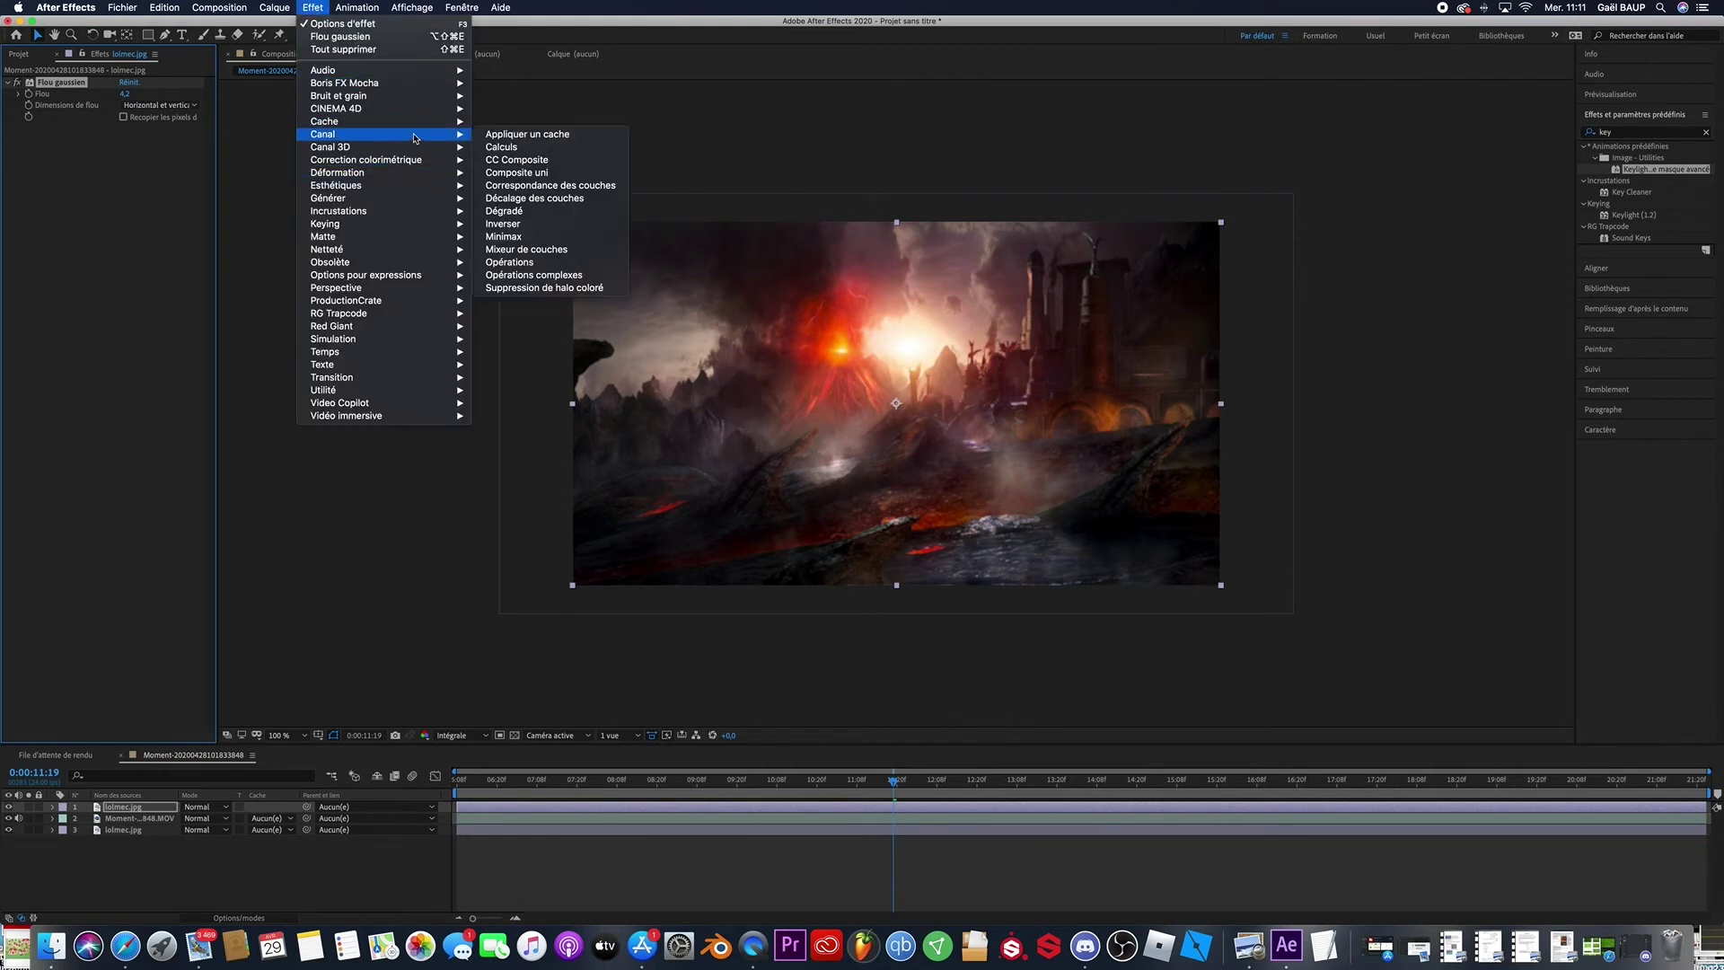
click(527, 134)
click(144, 140)
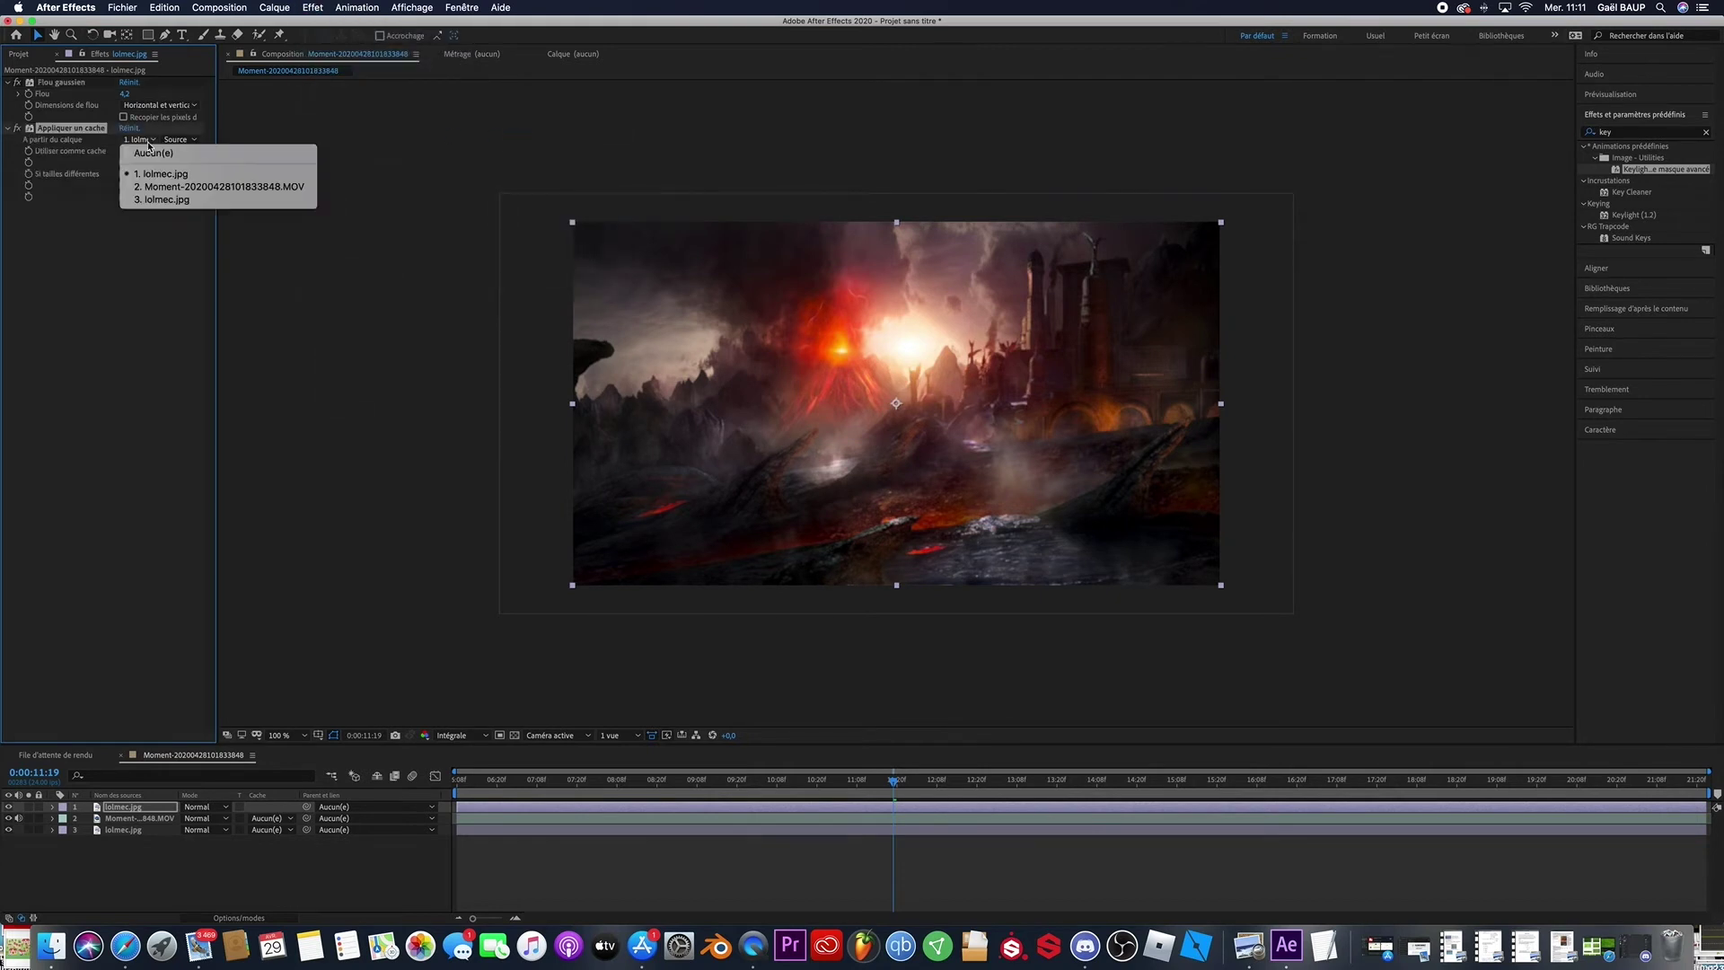
click(216, 186)
click(178, 139)
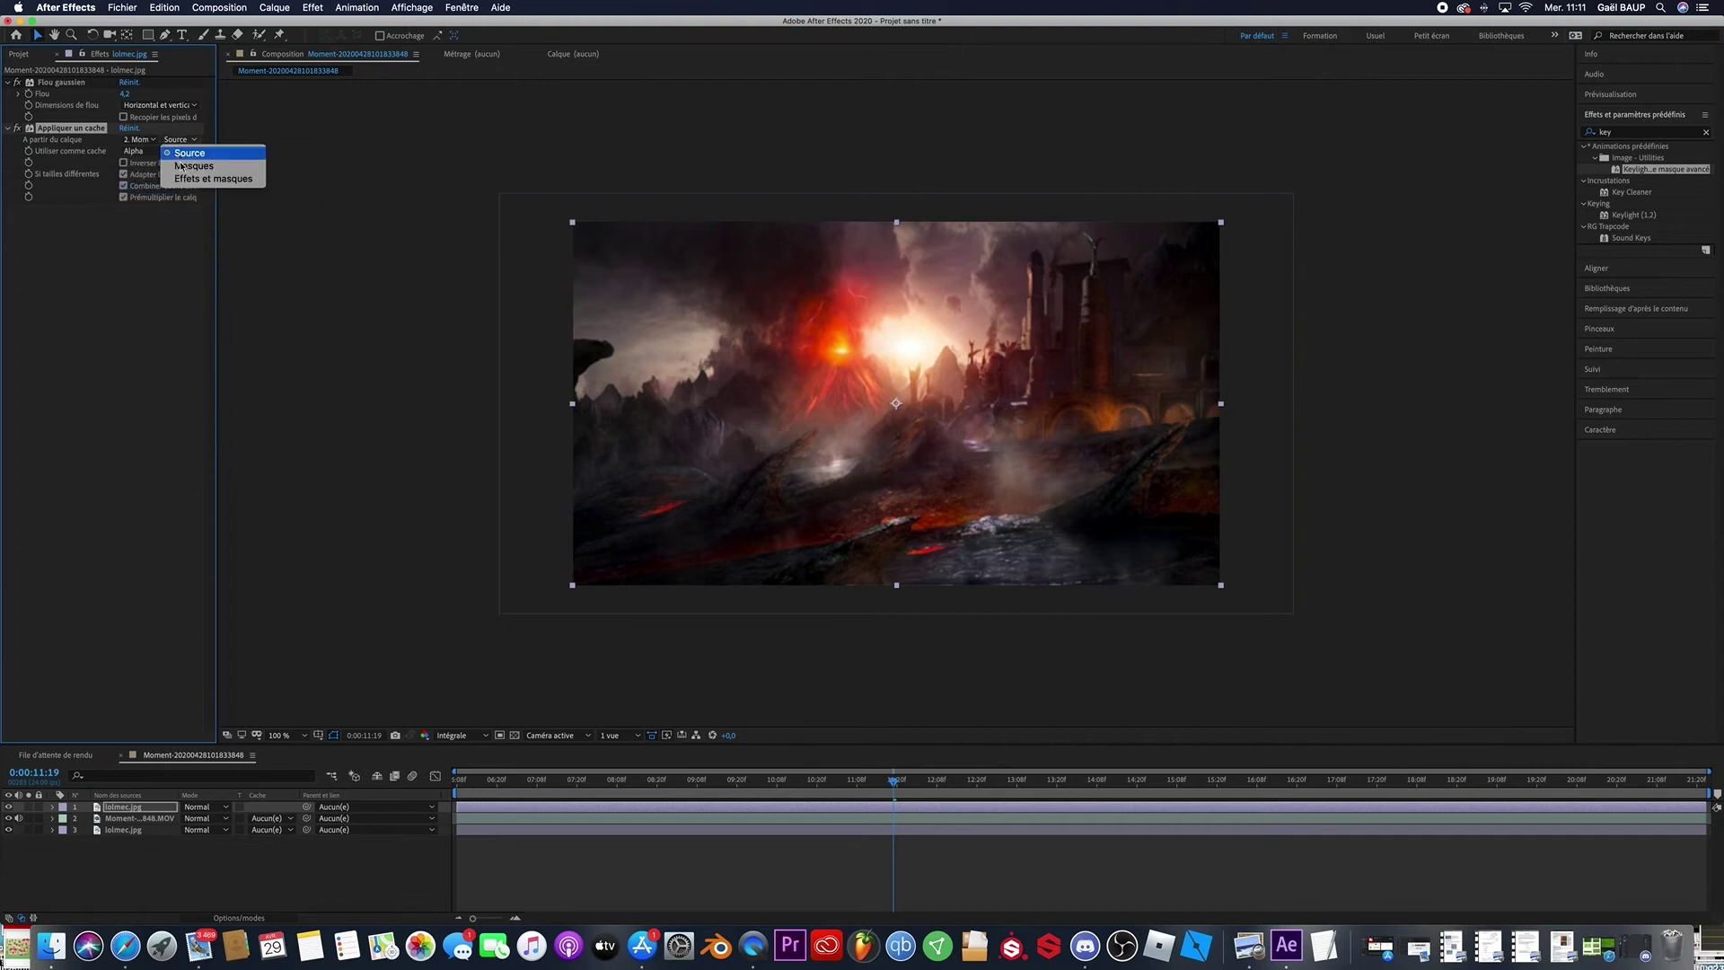
click(185, 179)
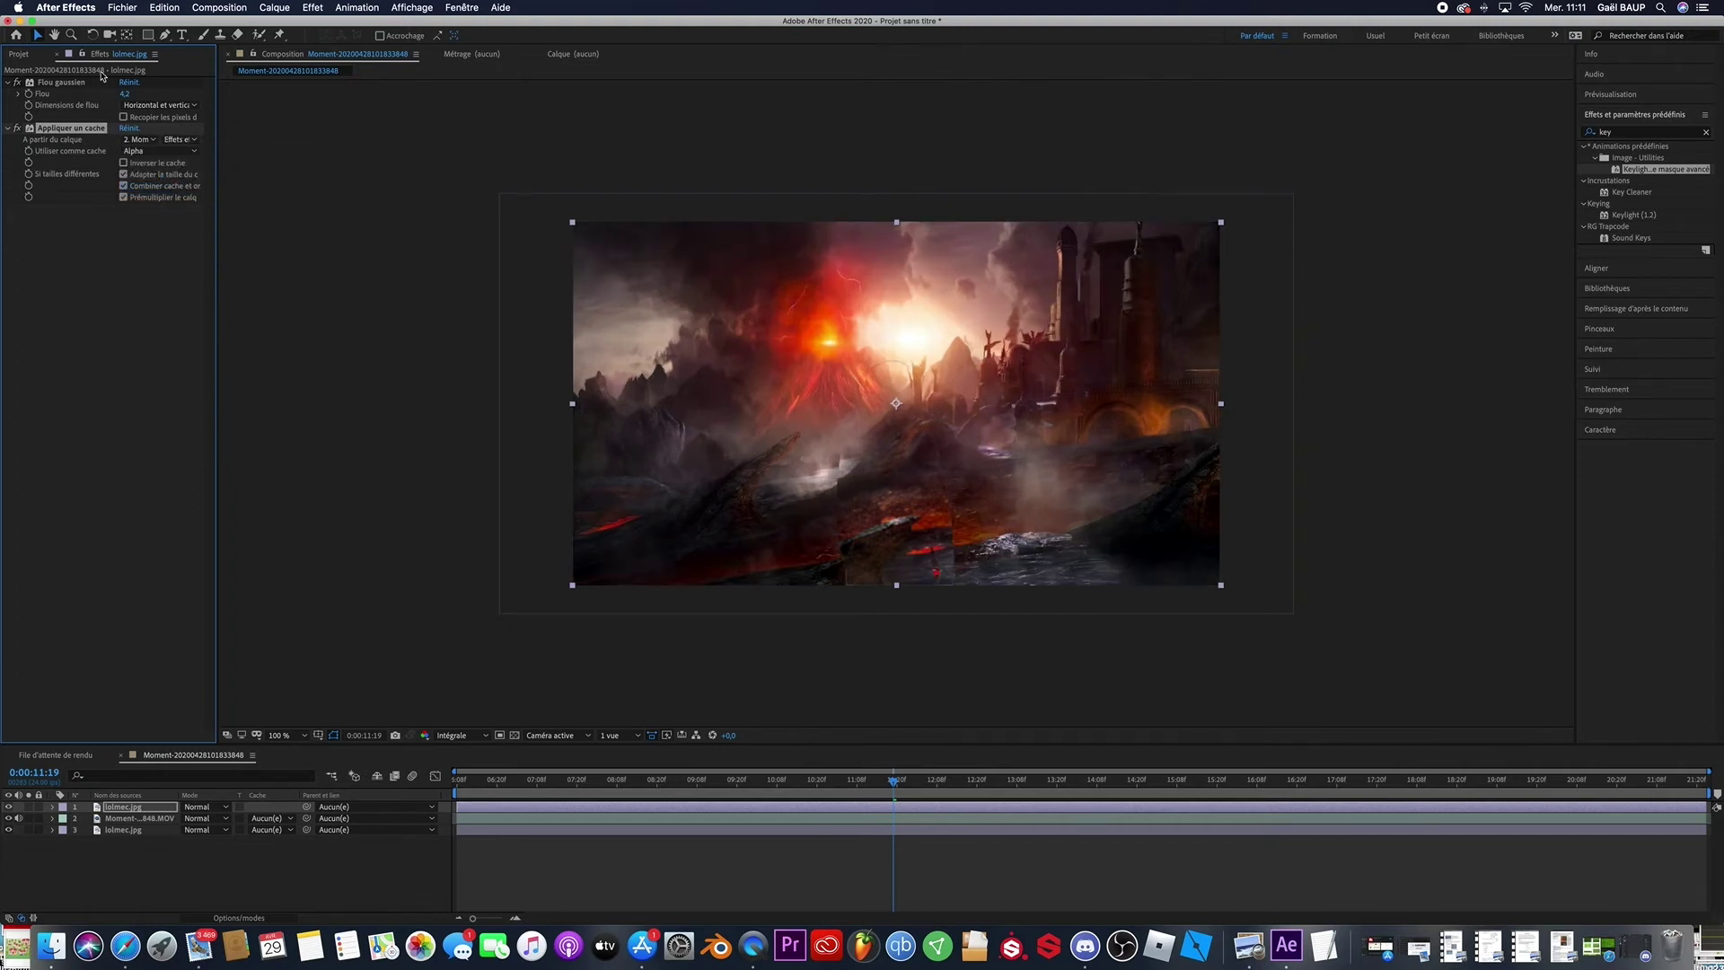
Add Flou par couches to the upper lolmec.jpg layer and set its Alpha blur to 15
click(312, 7)
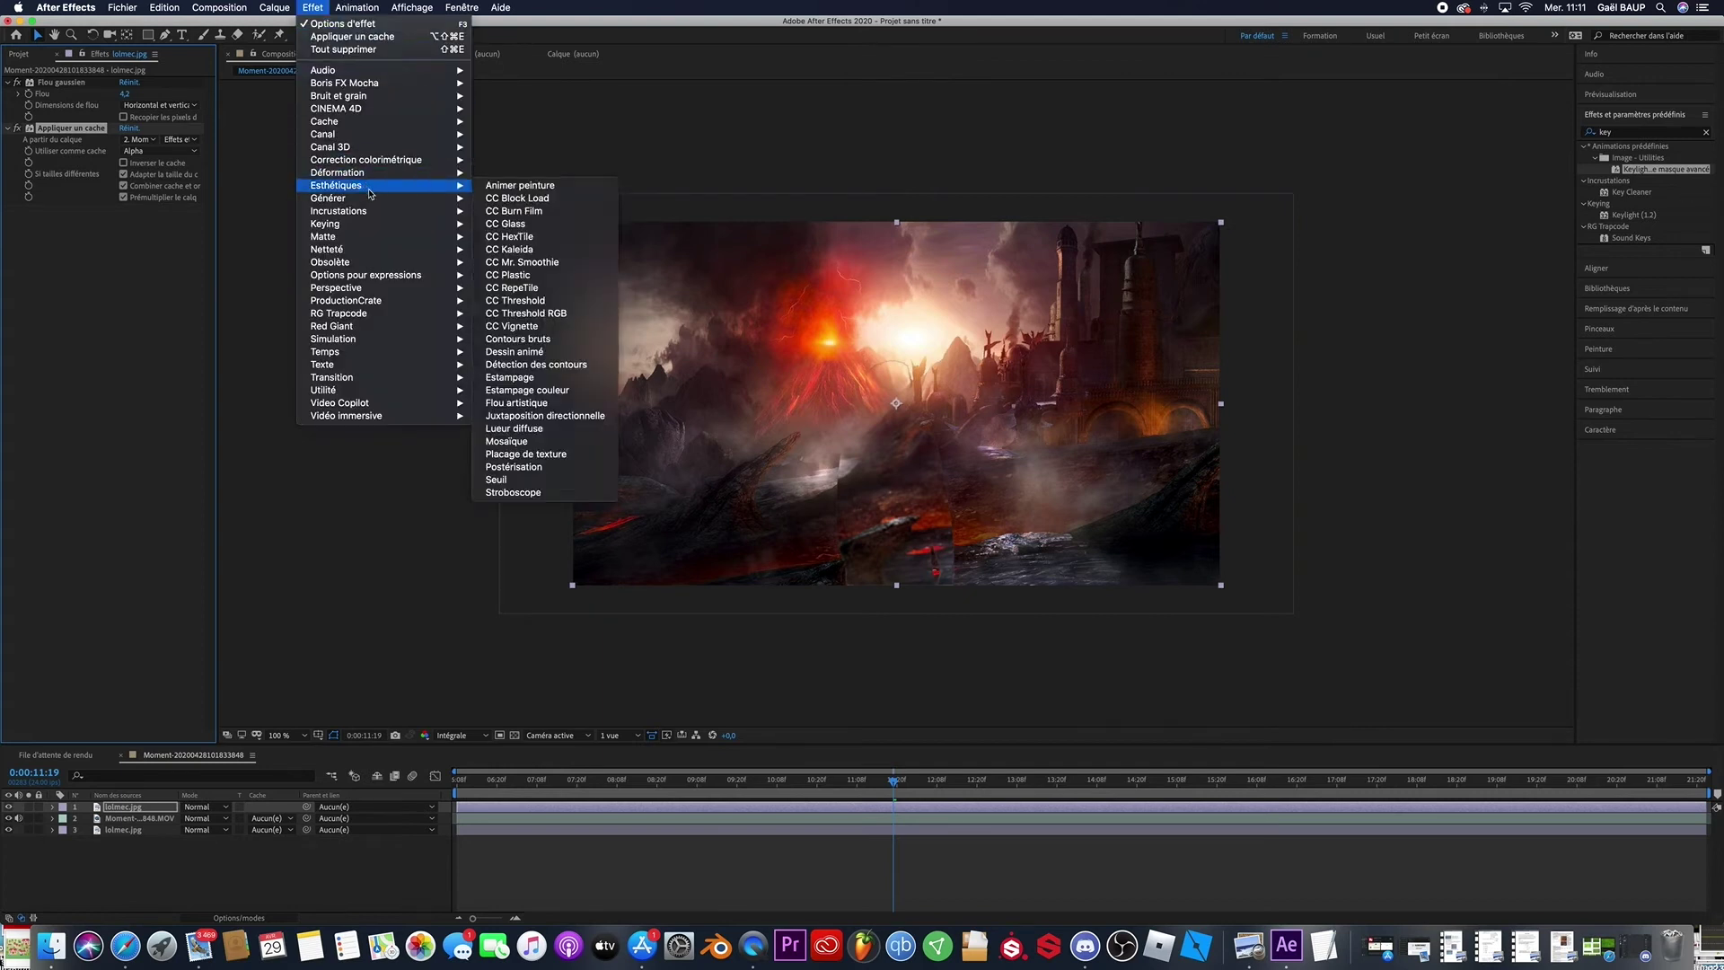
mouse_move(370, 240)
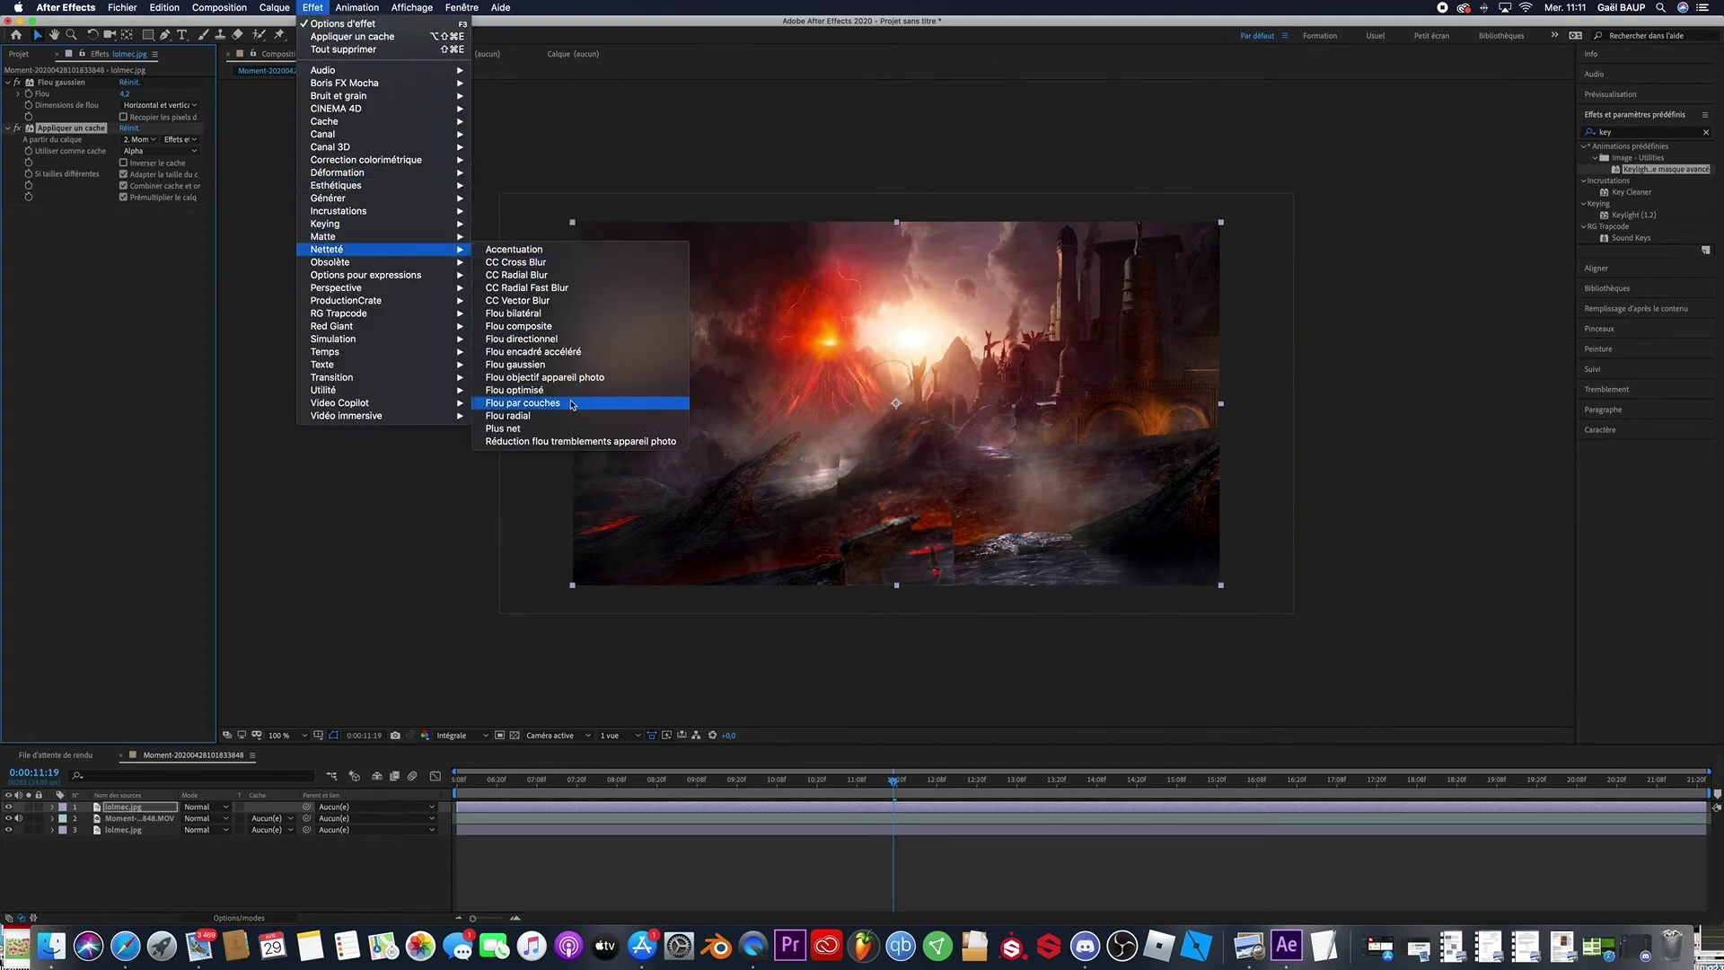
click(558, 402)
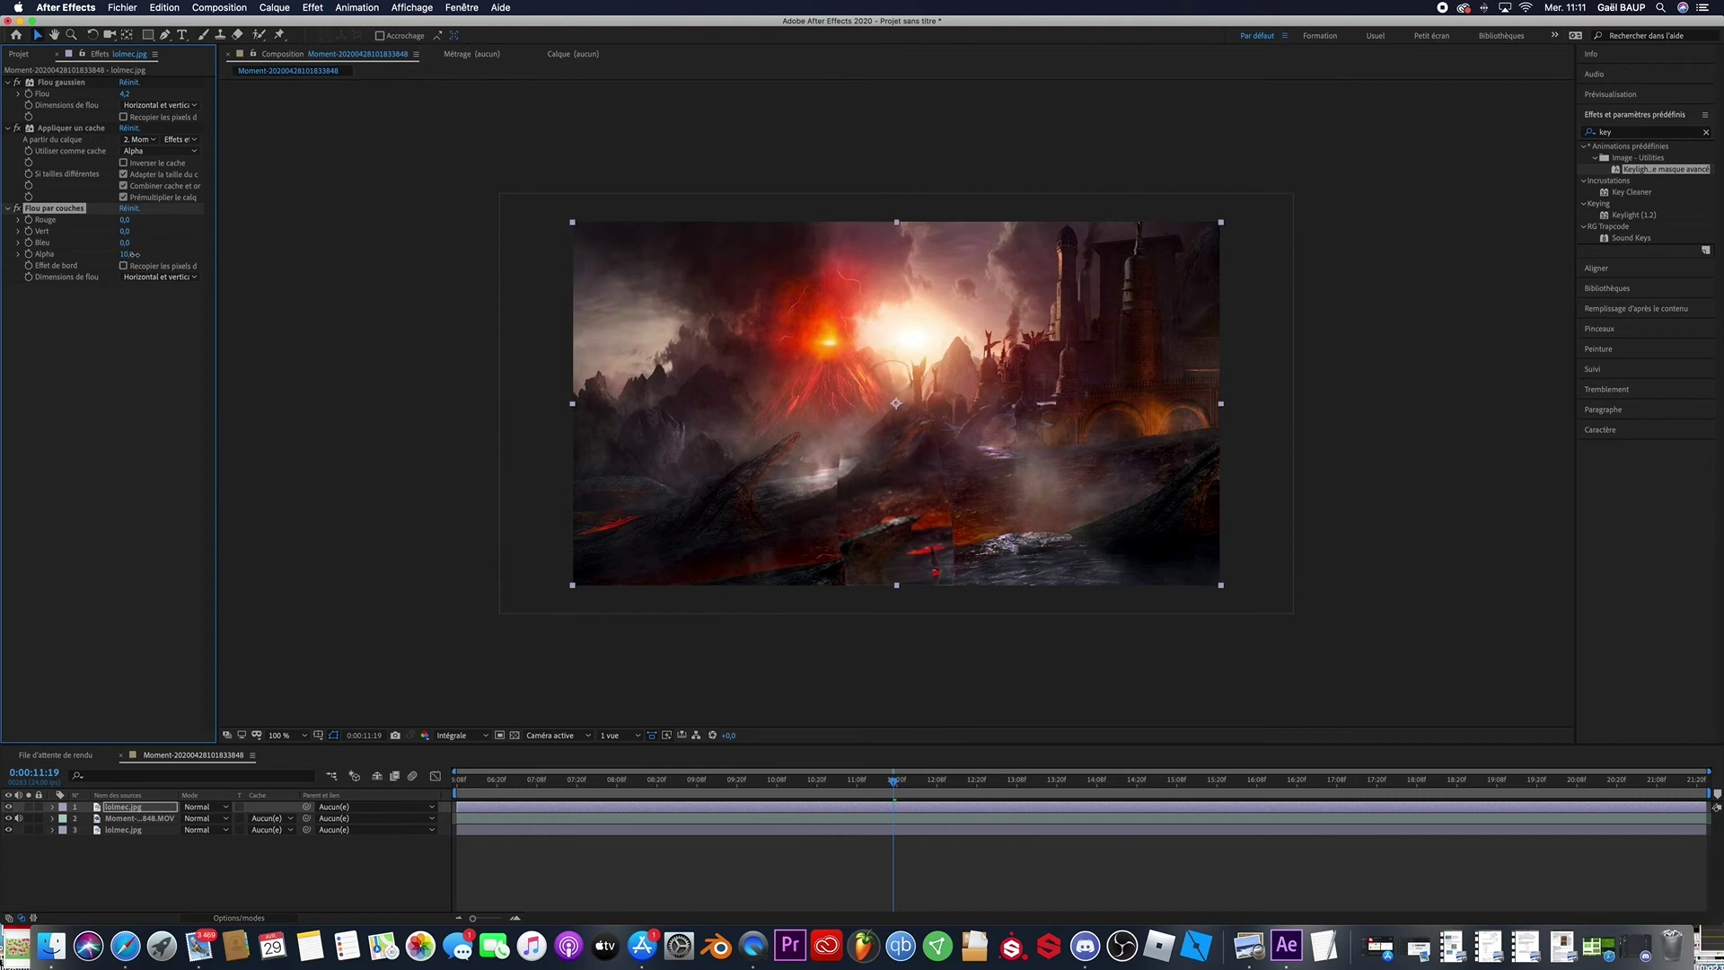
drag(139, 255, 142, 255)
Duplicate Appliquer un cache, place the copy after Flou par couches, and invert the matte in the original effect
click(53, 128)
key(super+d)
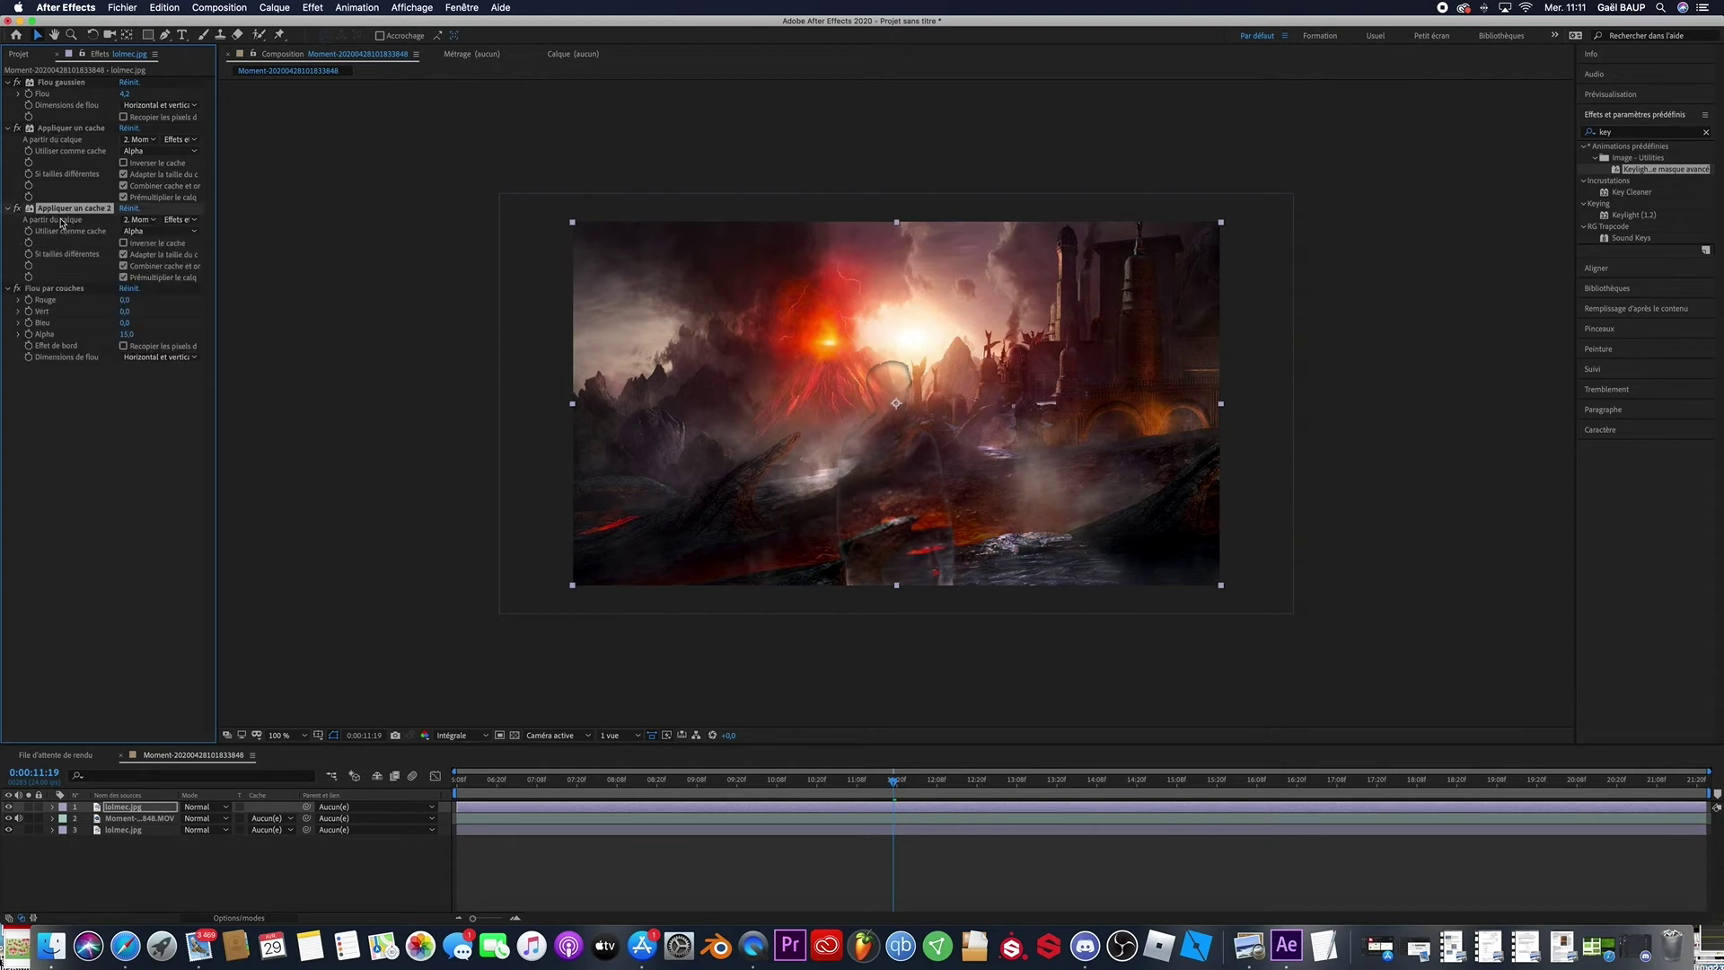
drag(74, 212, 84, 325)
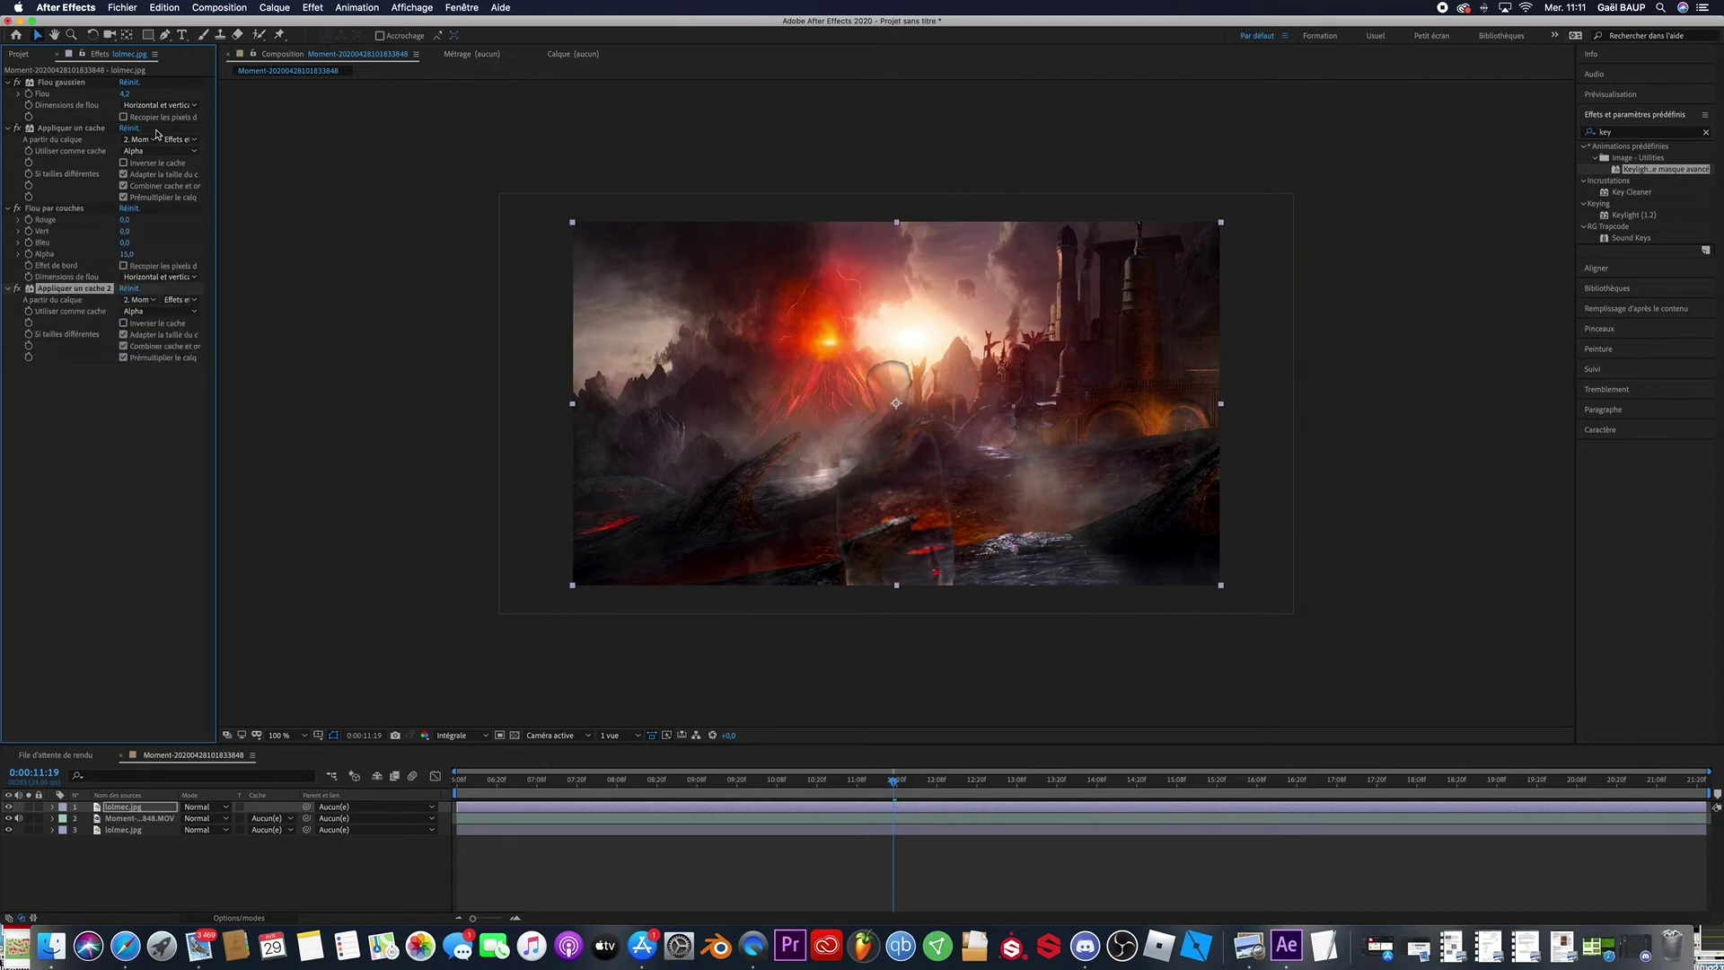
click(123, 162)
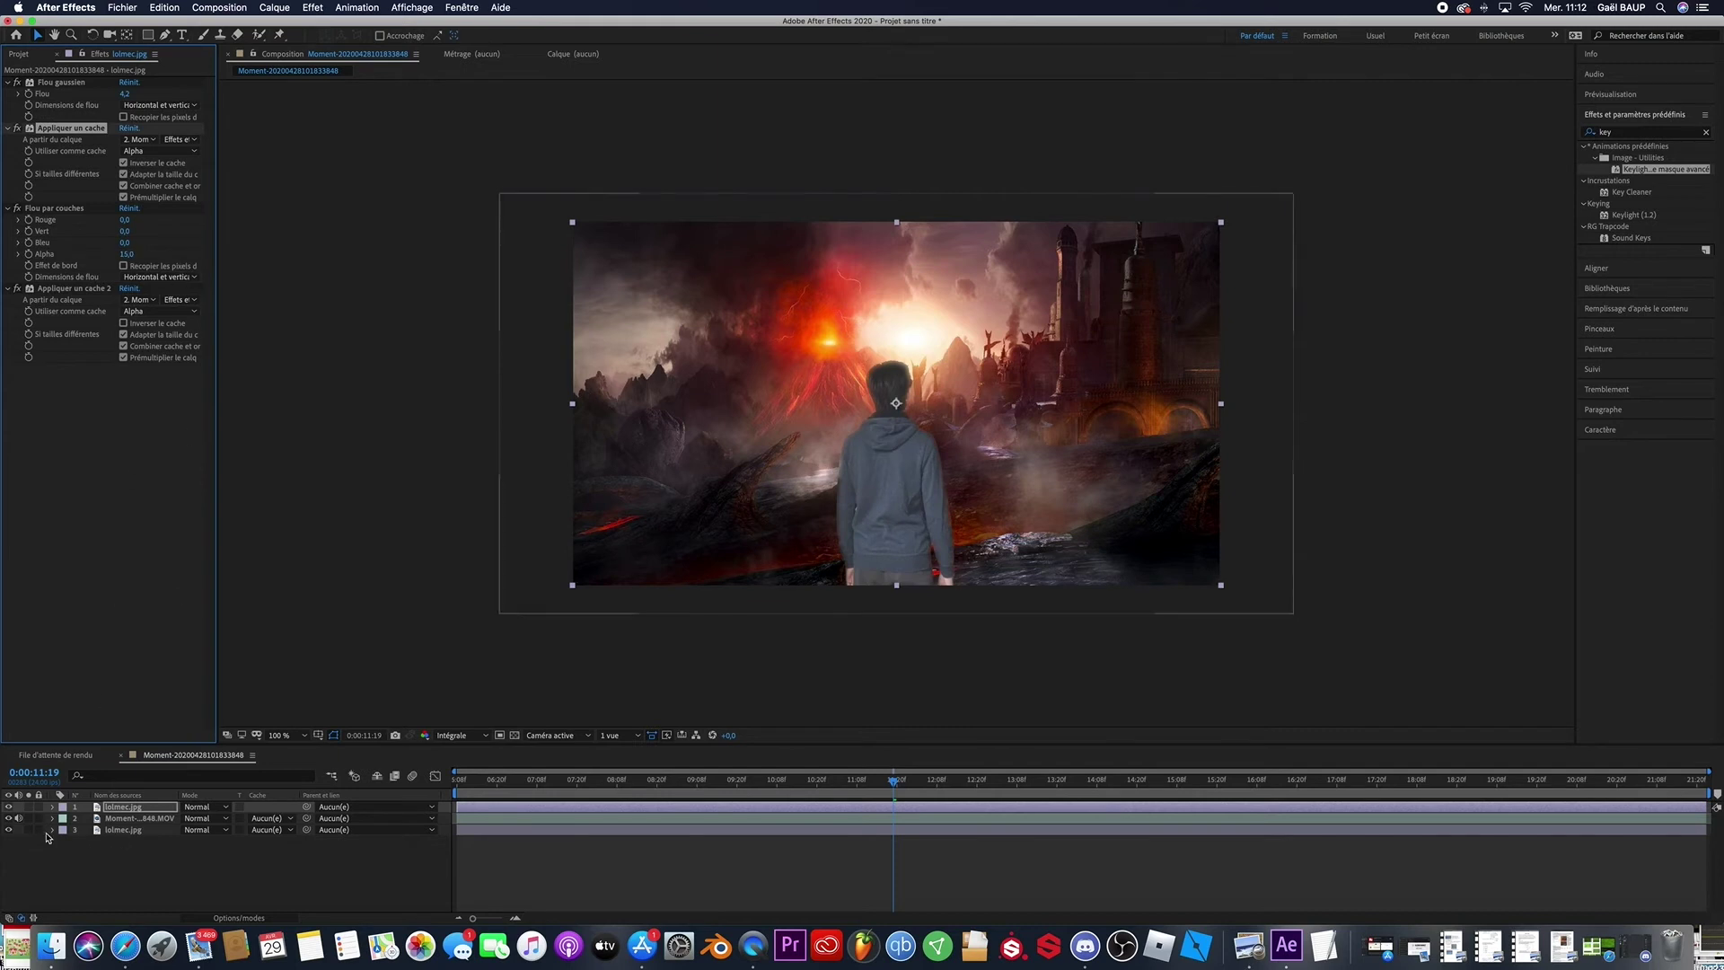
Set the Alpha blur of Flou par couches on the upper lolmec.jpg layer to 8
click(28, 808)
click(28, 808)
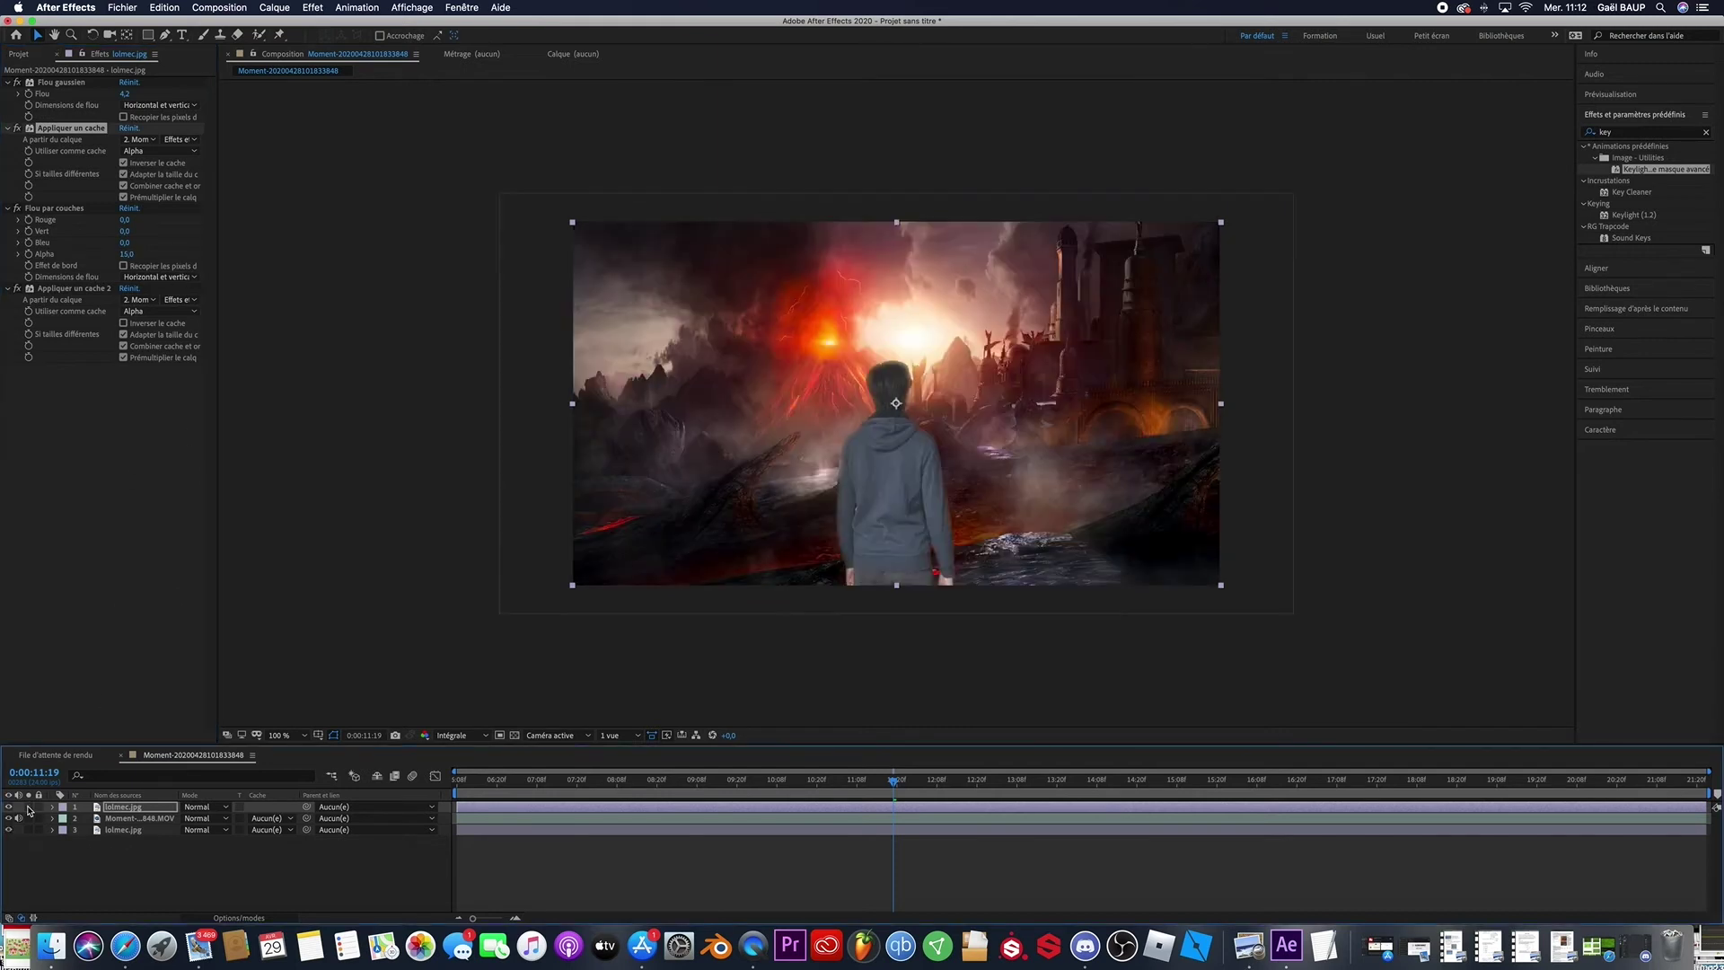
drag(127, 254, 80, 255)
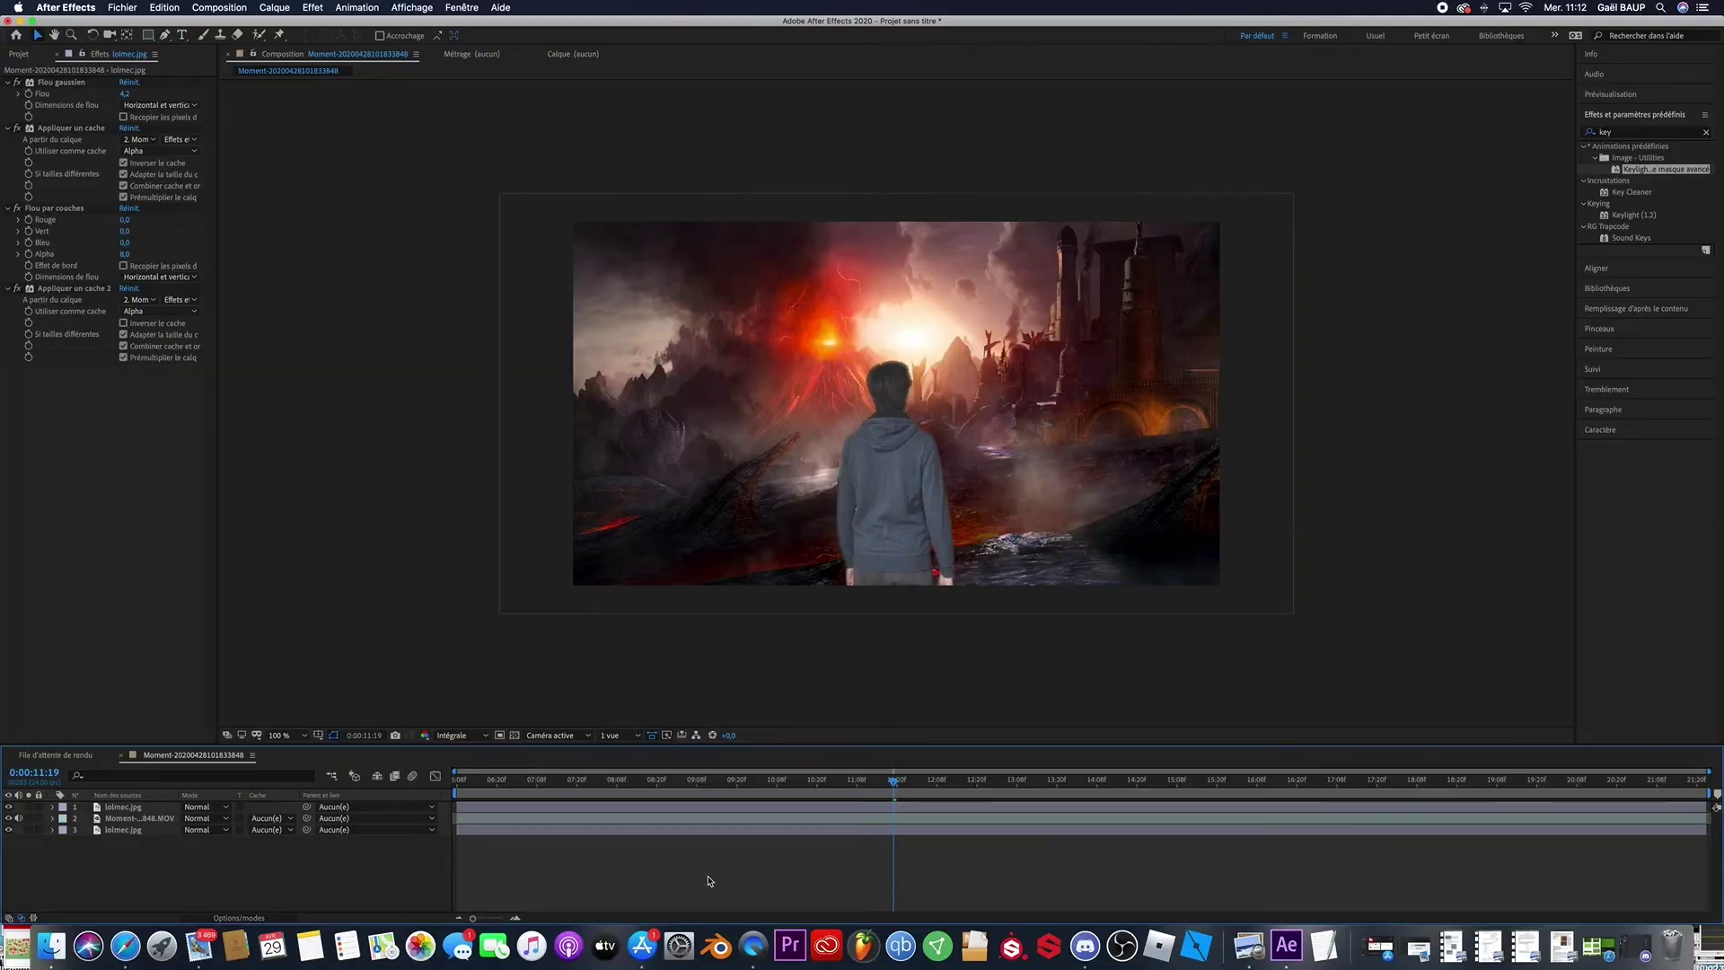
Find the Courbes effect and add it to the Moment-20200428101833848.MOV footage layer
click(704, 818)
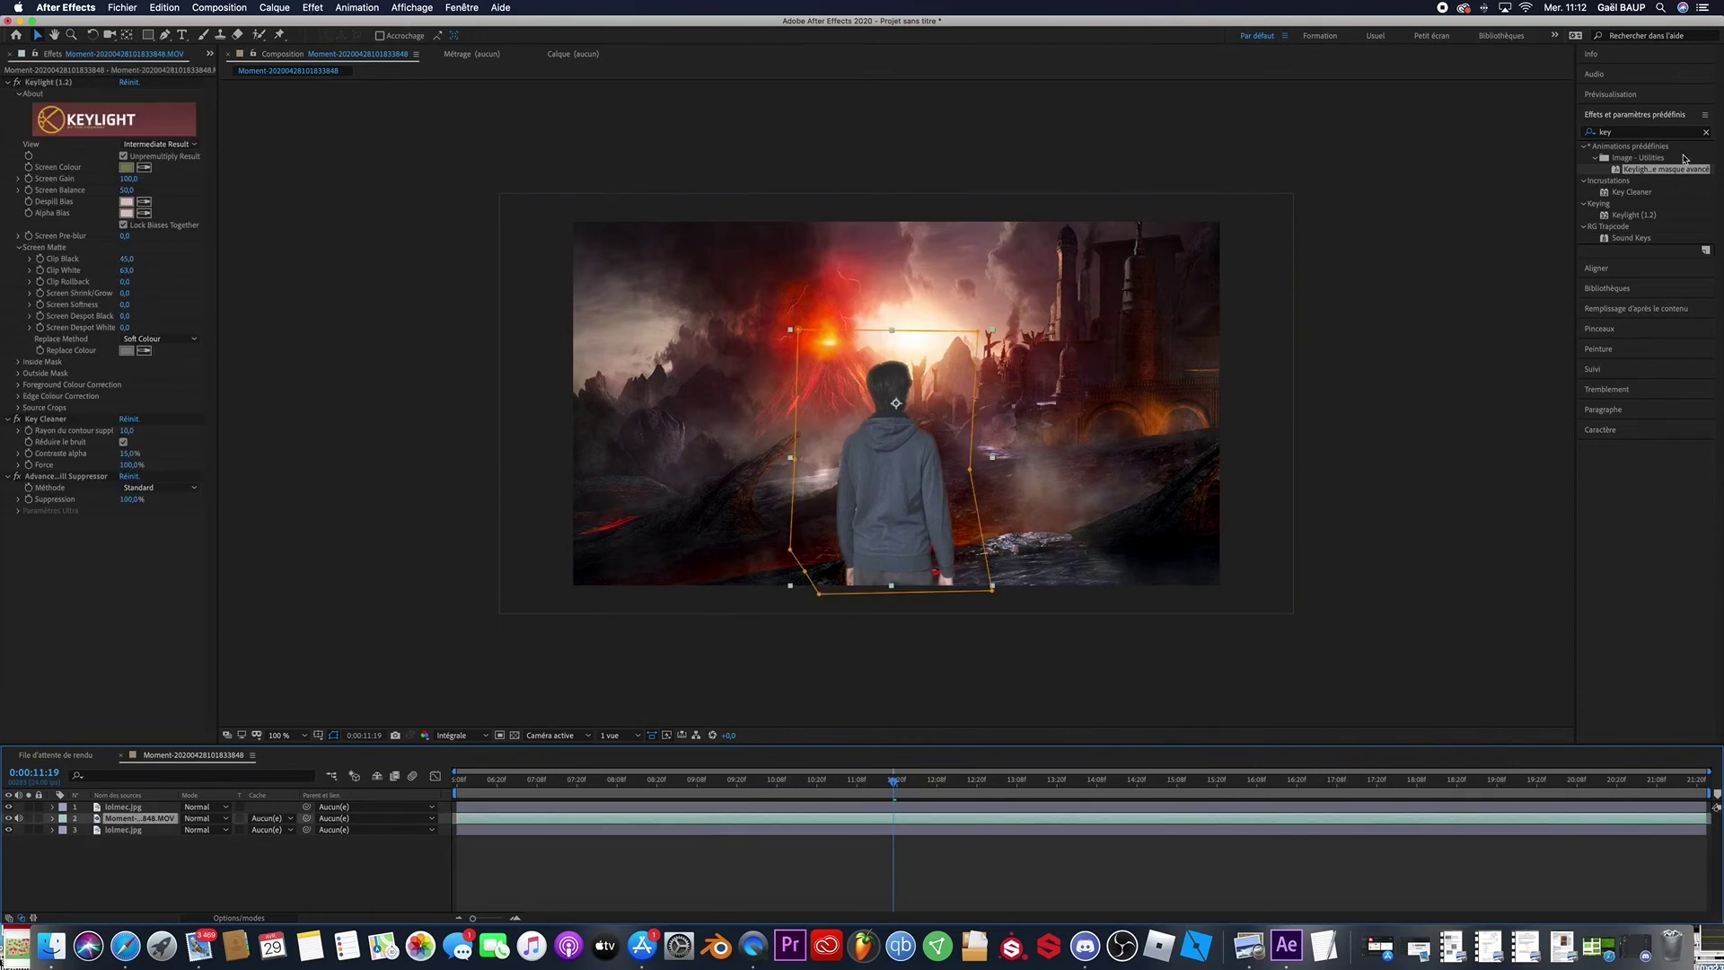
click(1705, 132)
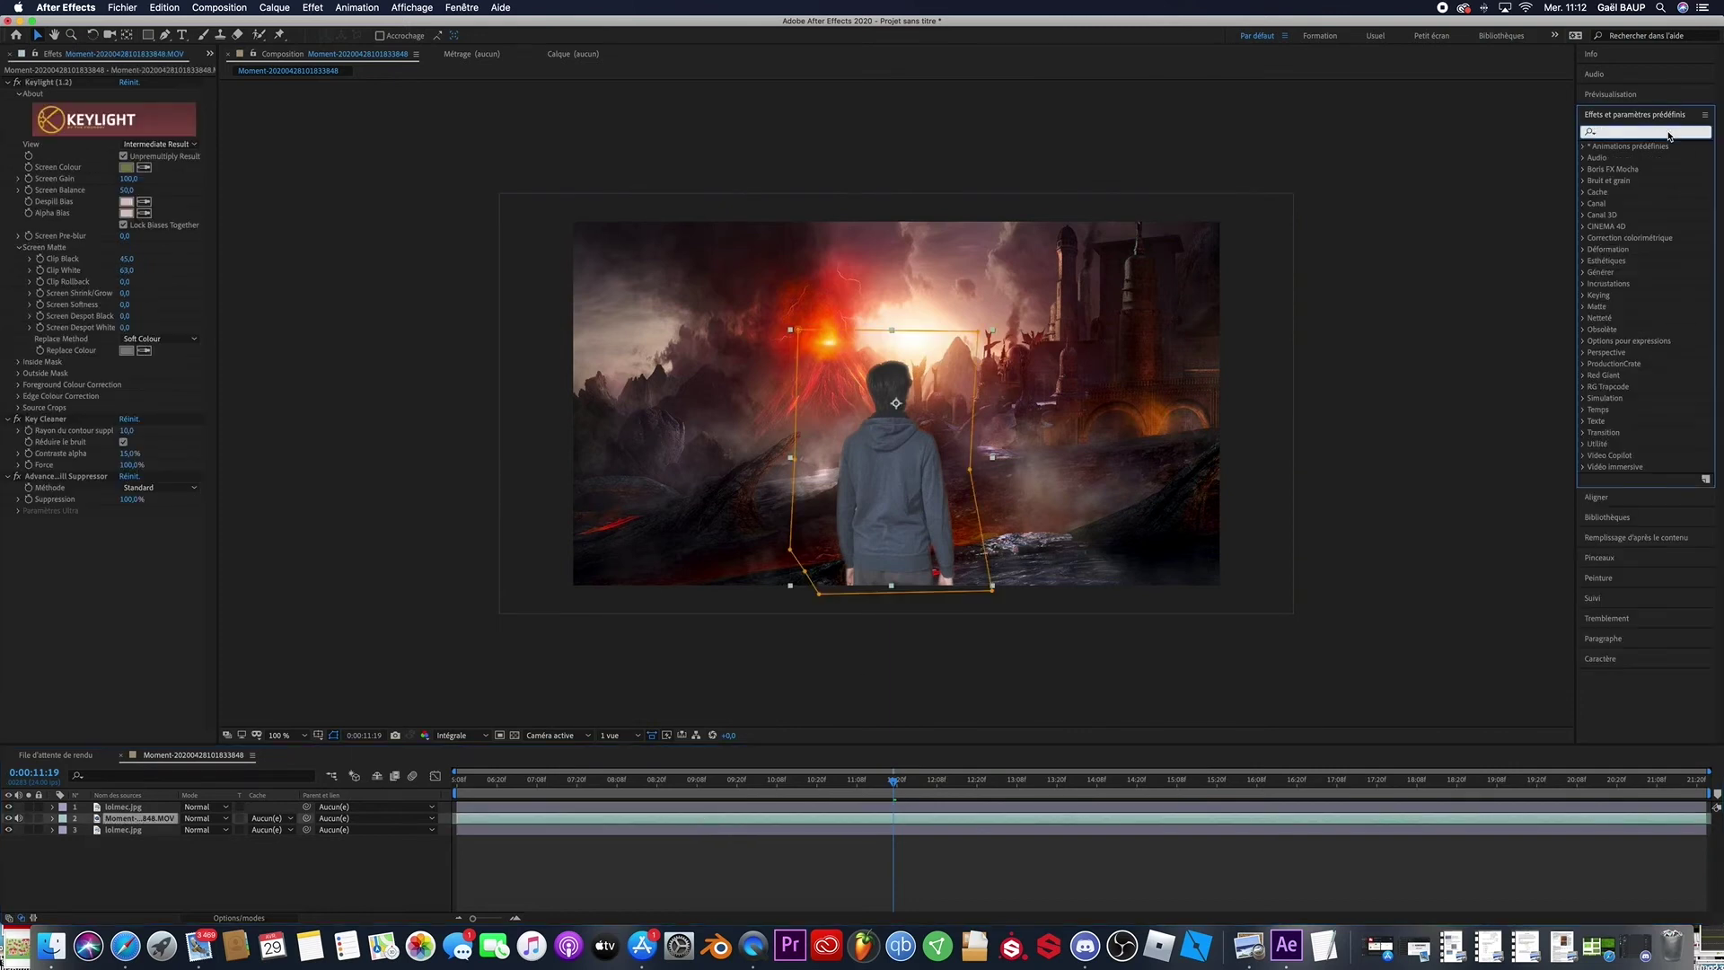
text(courbe)
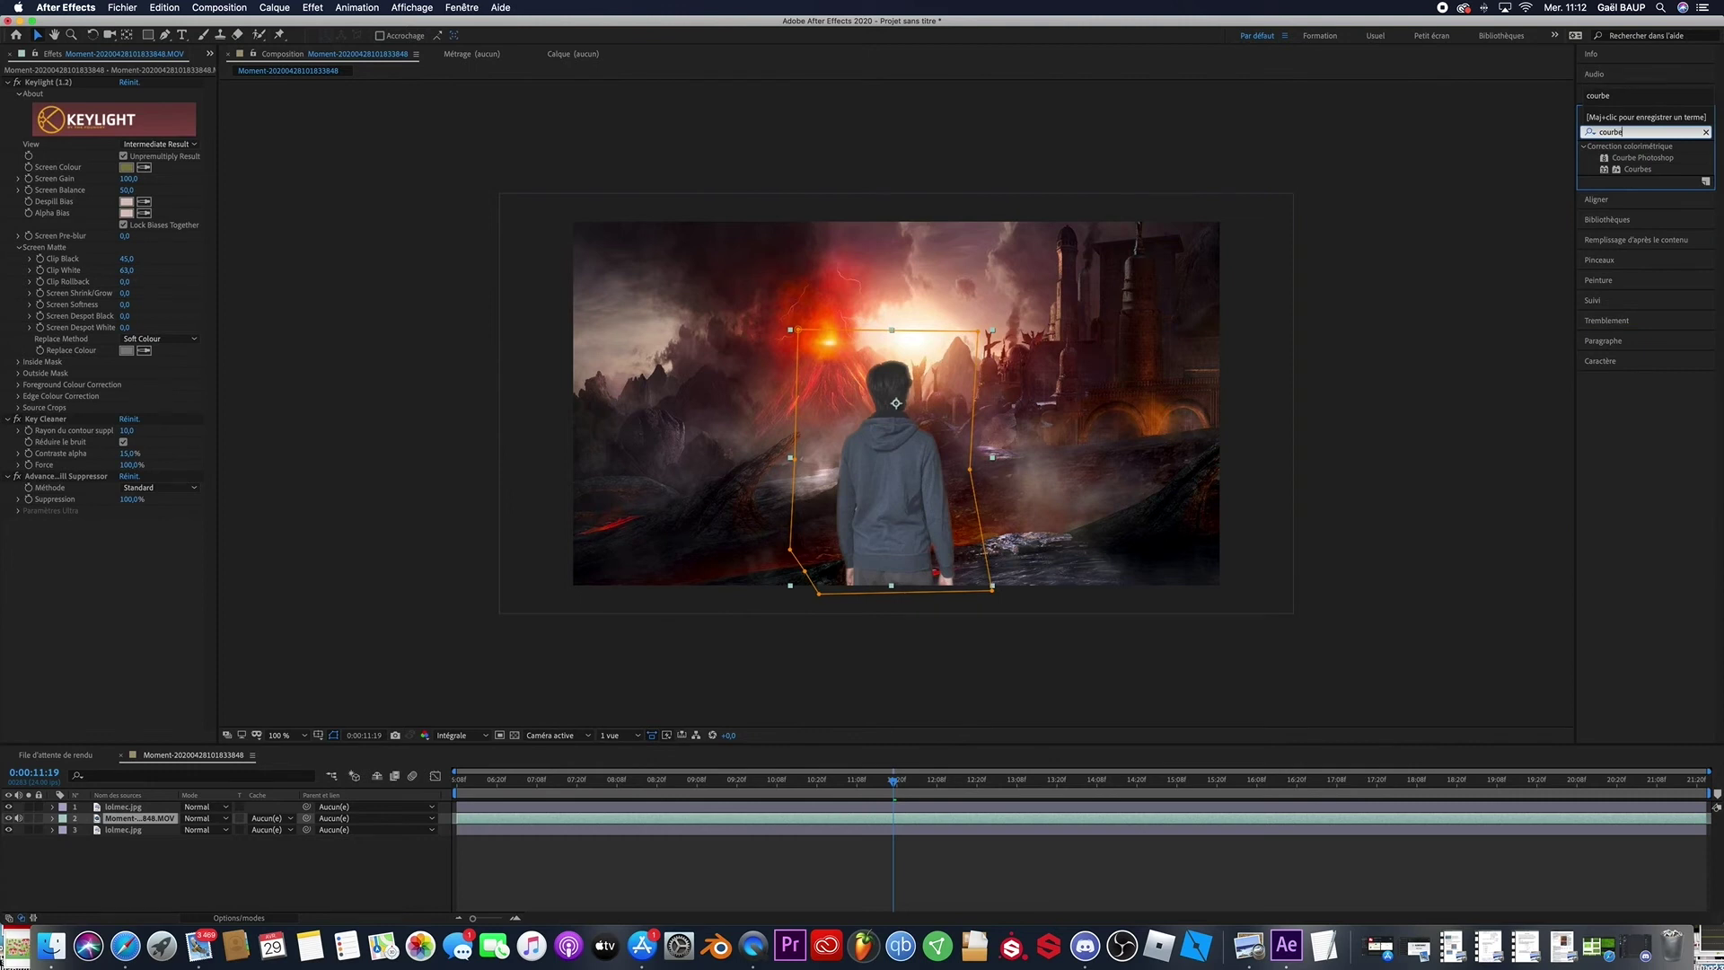
drag(1651, 170, 1444, 825)
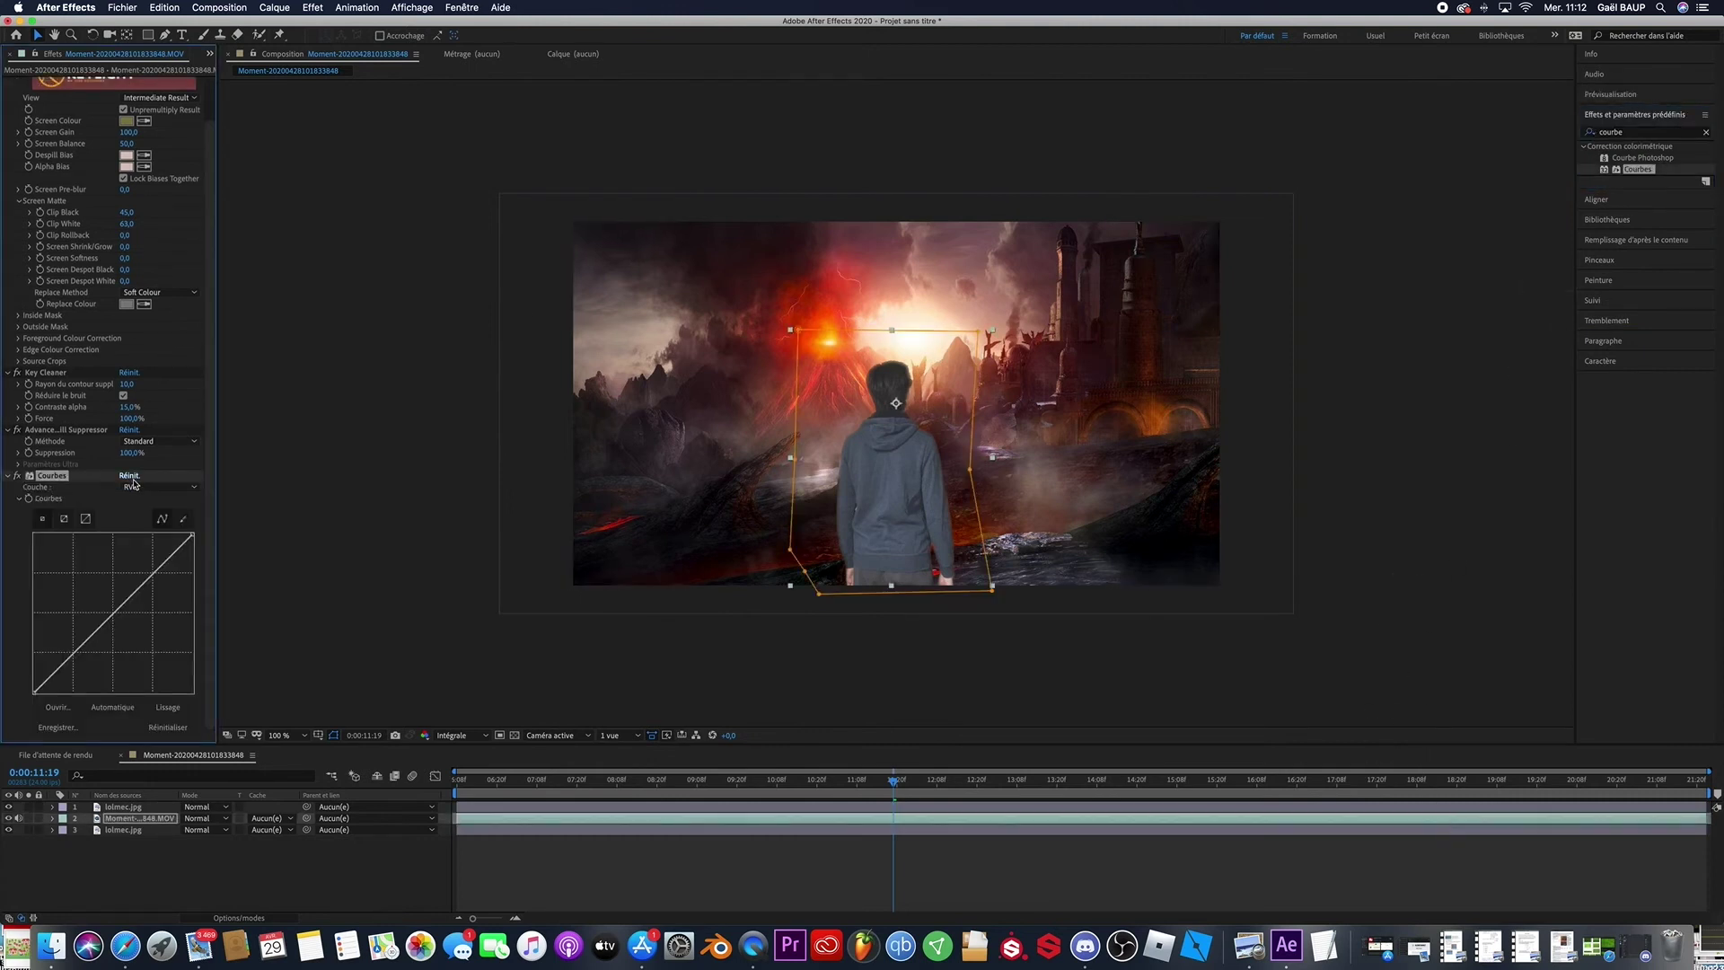
Darken the subject by bending the RVB curve downward with one point in the shadows and one in the highlights
drag(74, 653, 86, 671)
drag(86, 670, 90, 675)
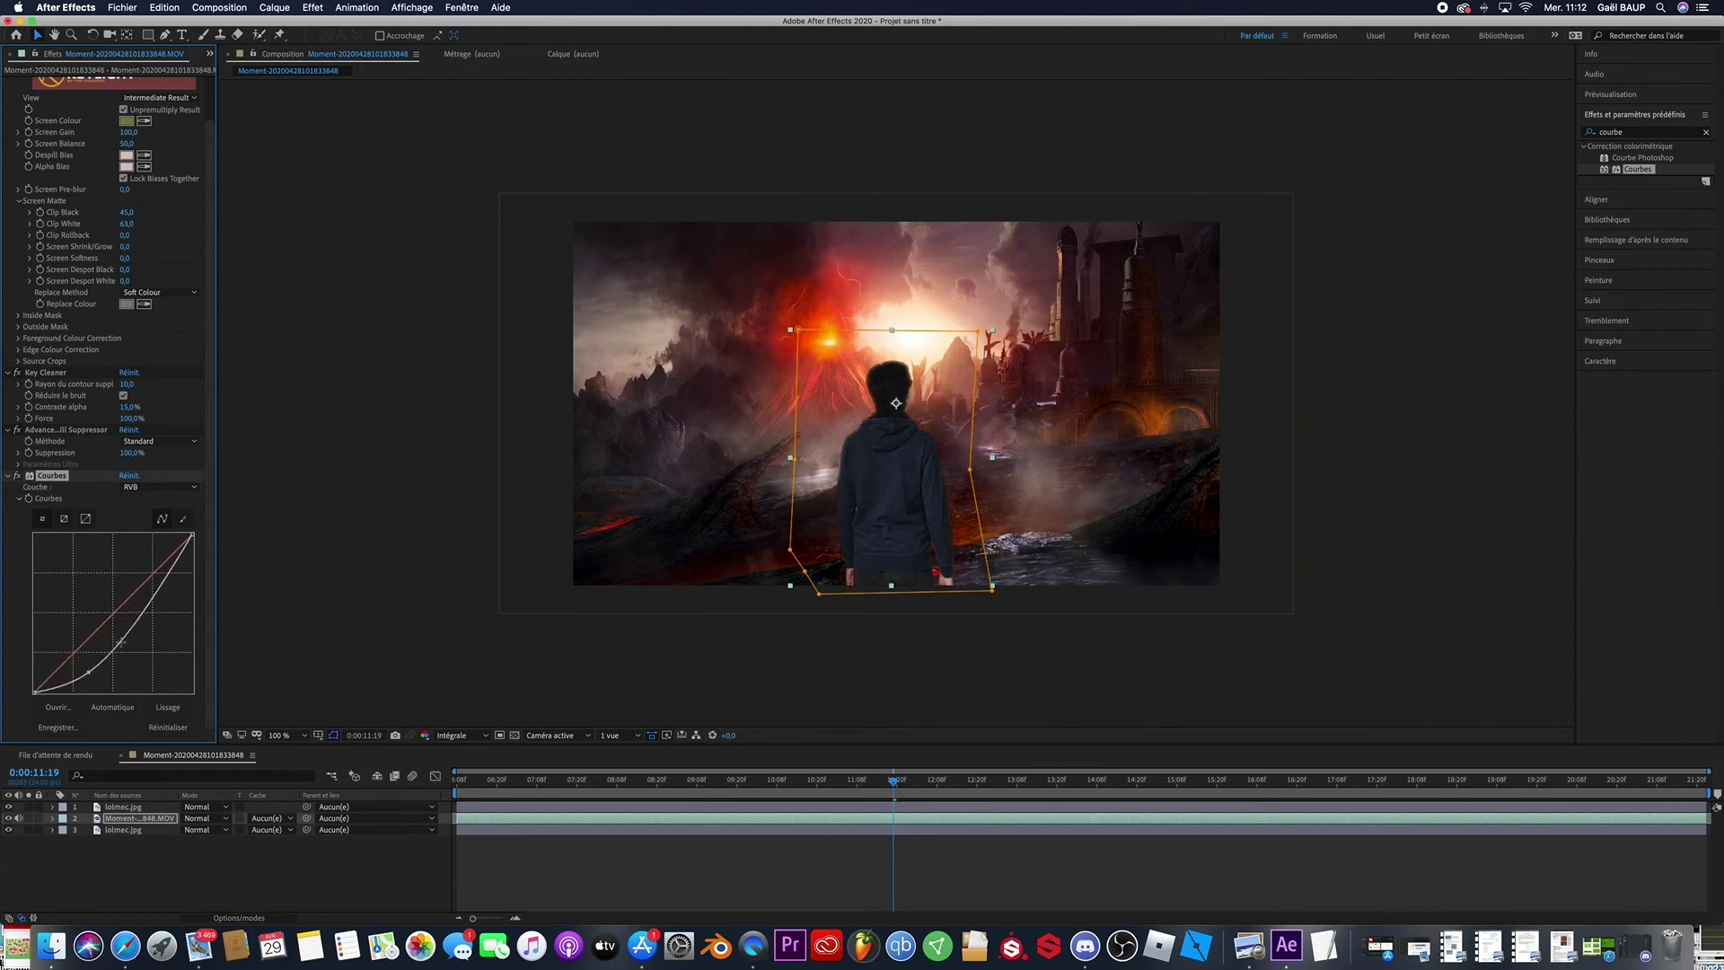
drag(154, 597, 159, 610)
drag(92, 676, 96, 668)
Lower the midpoints of the Vert and Bleu curves slightly in Courbes
click(160, 486)
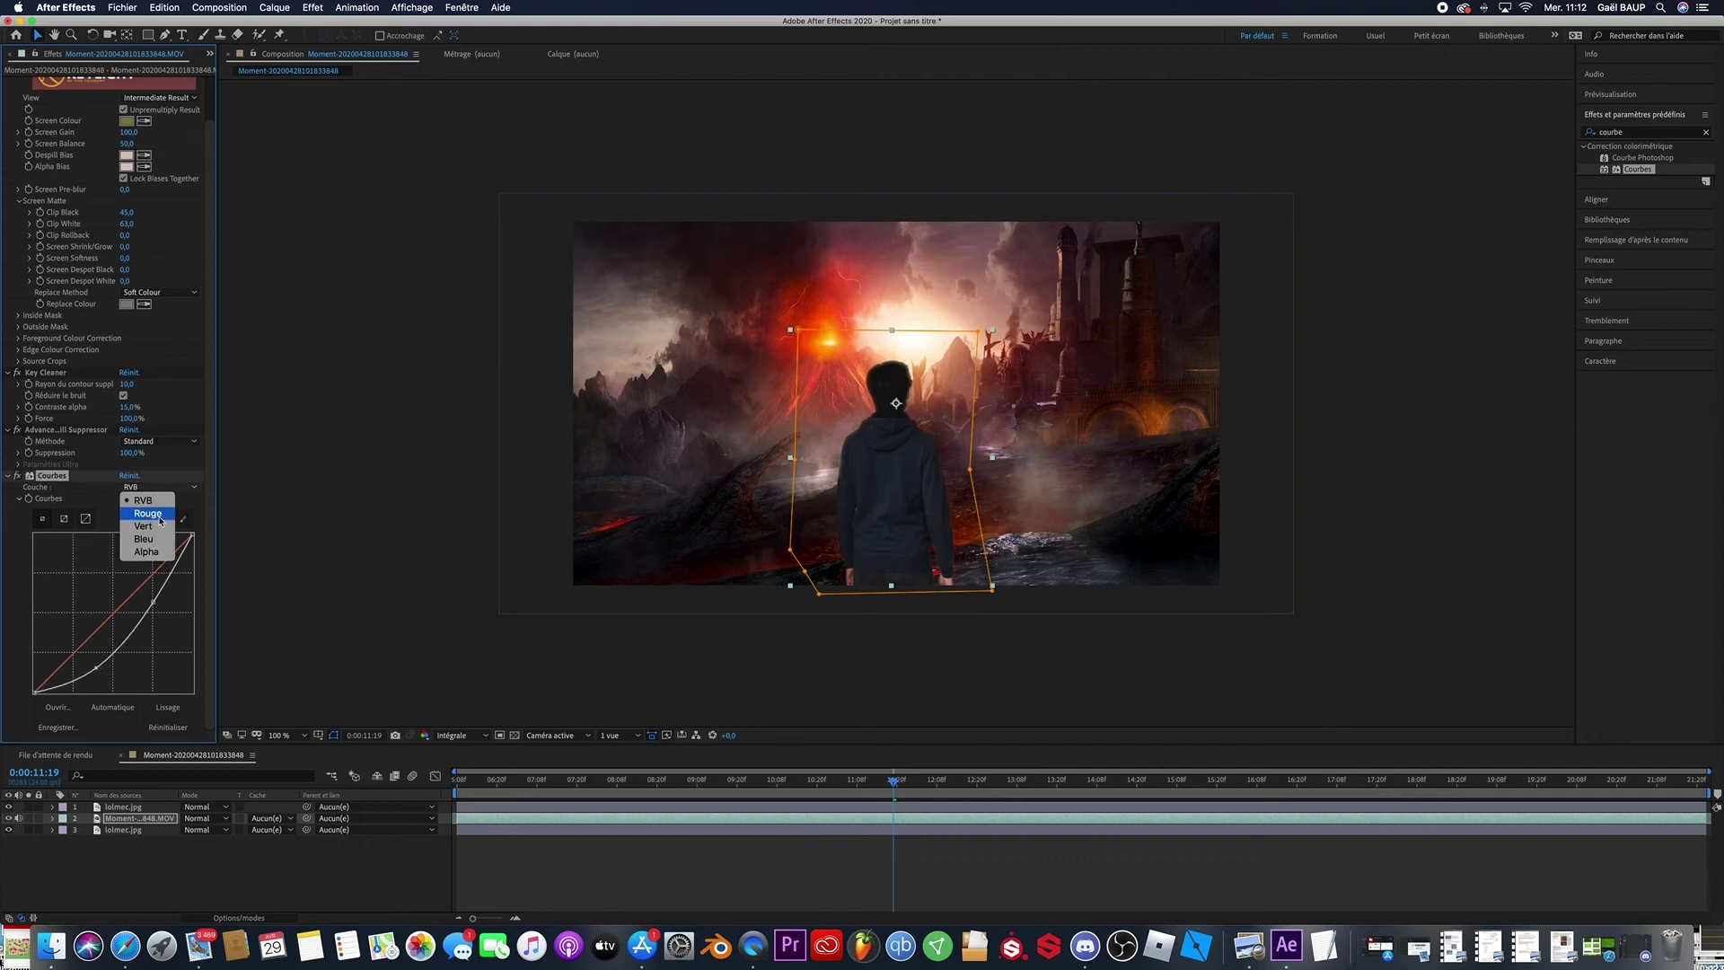
click(161, 521)
click(160, 487)
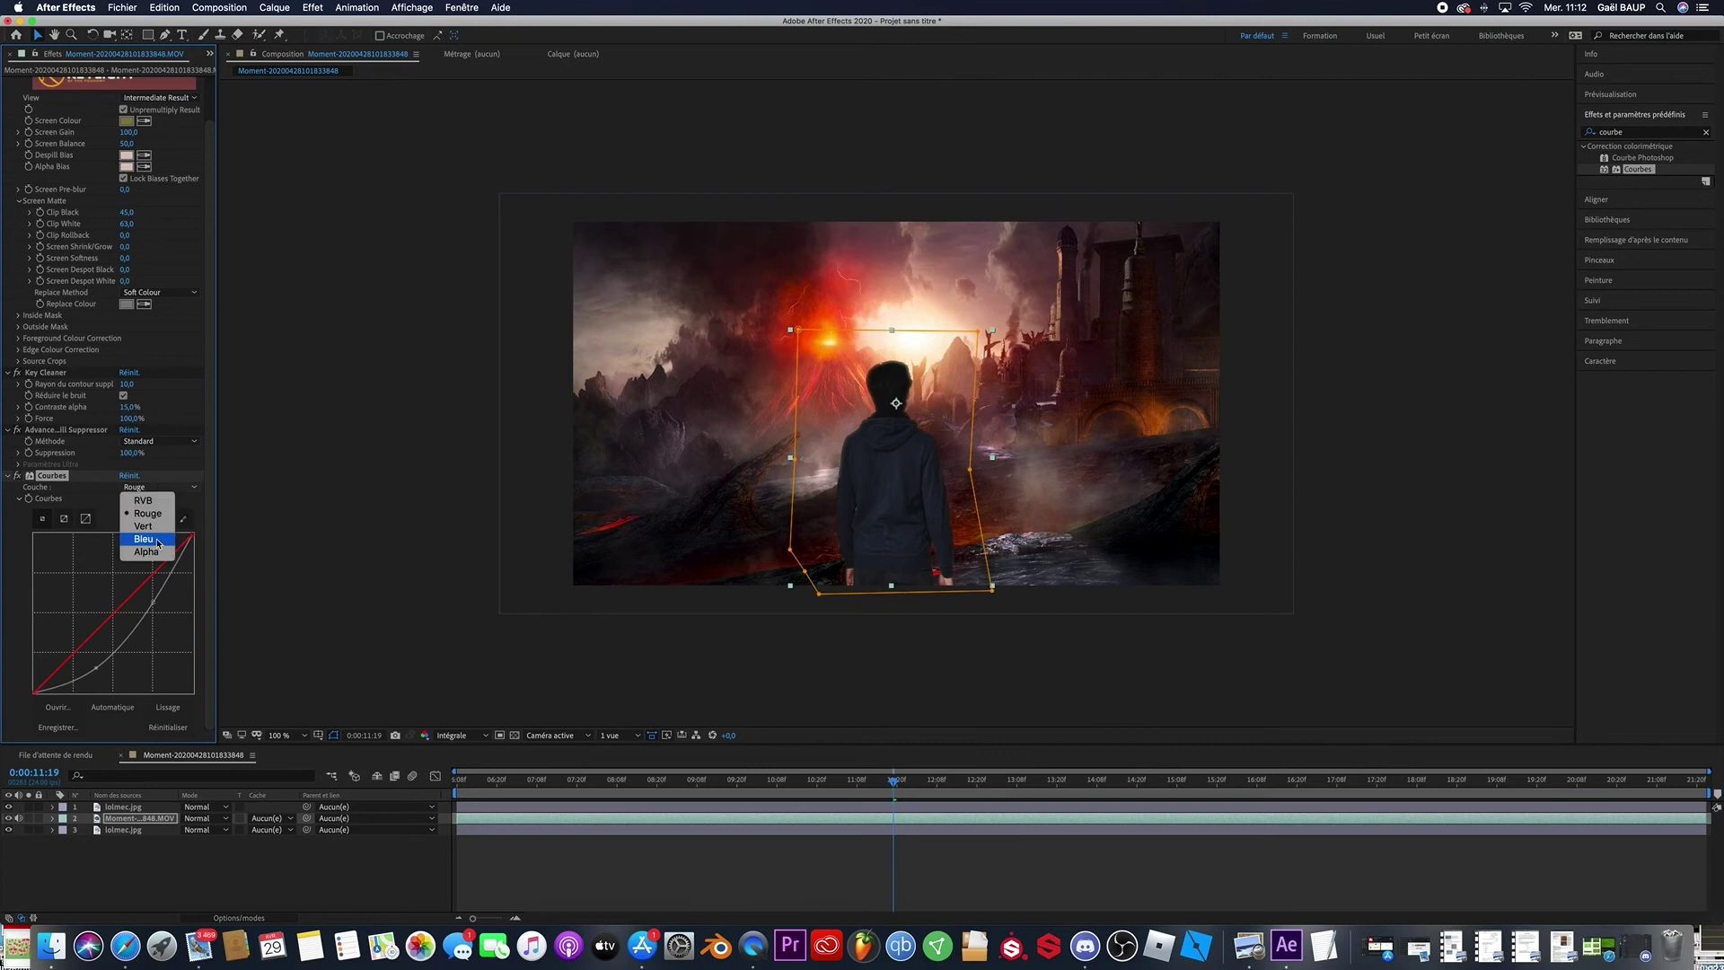
click(148, 534)
drag(111, 618, 115, 616)
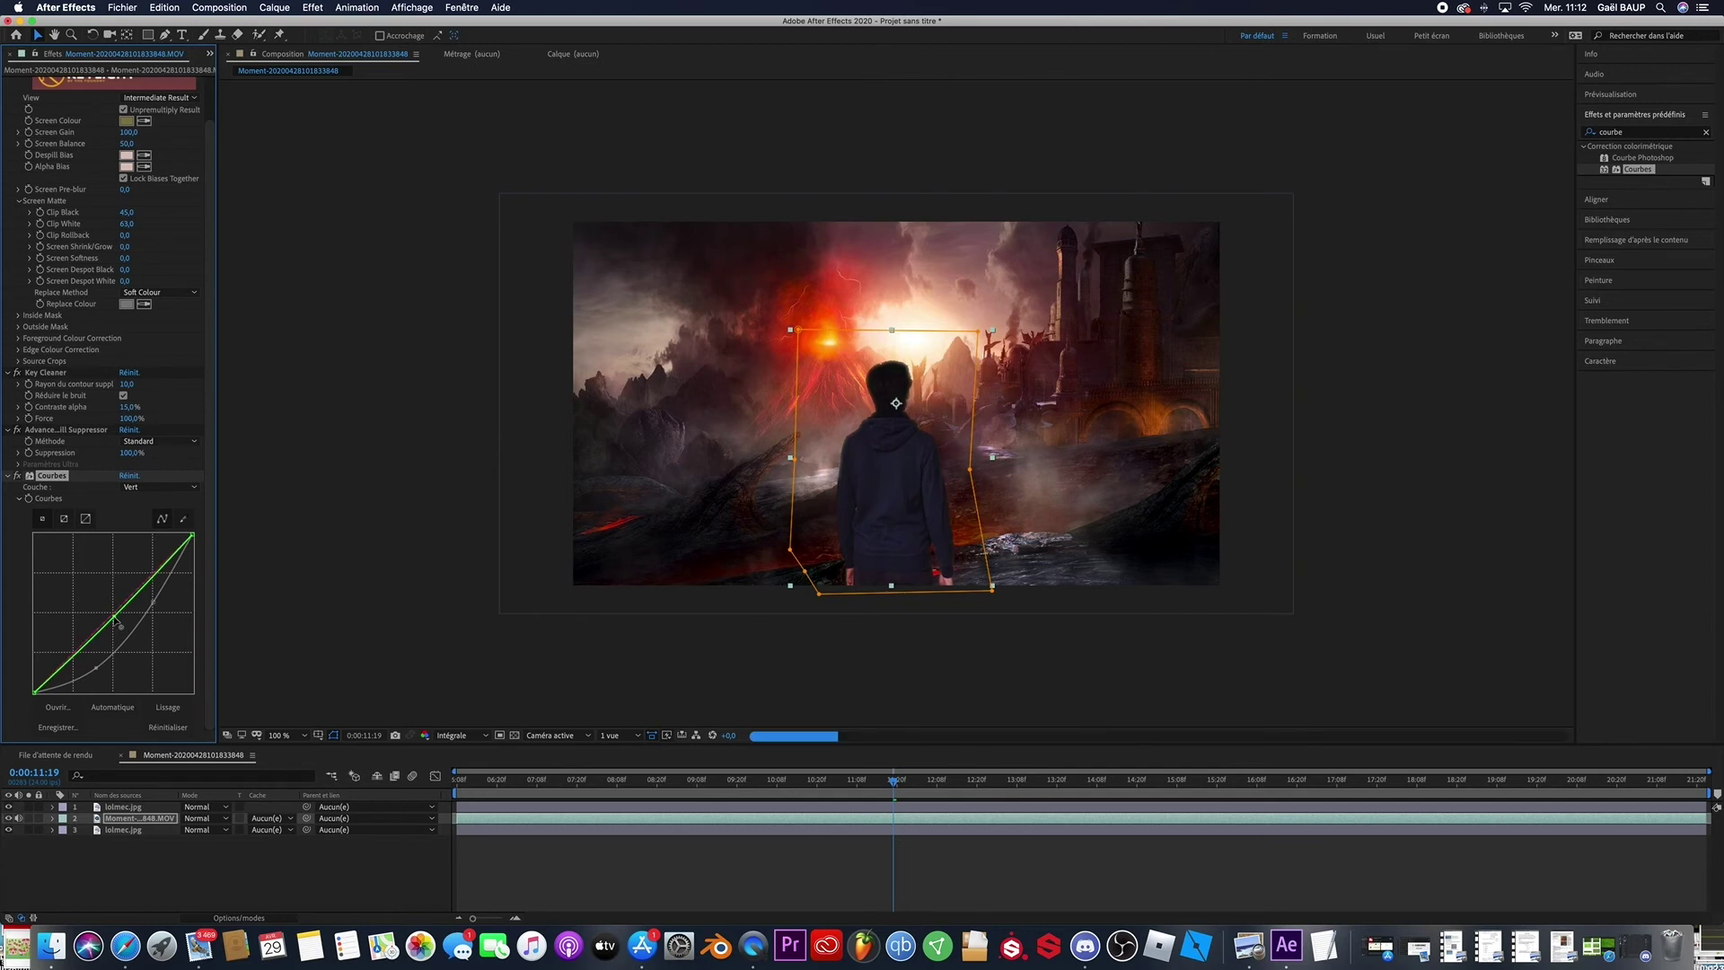
click(160, 487)
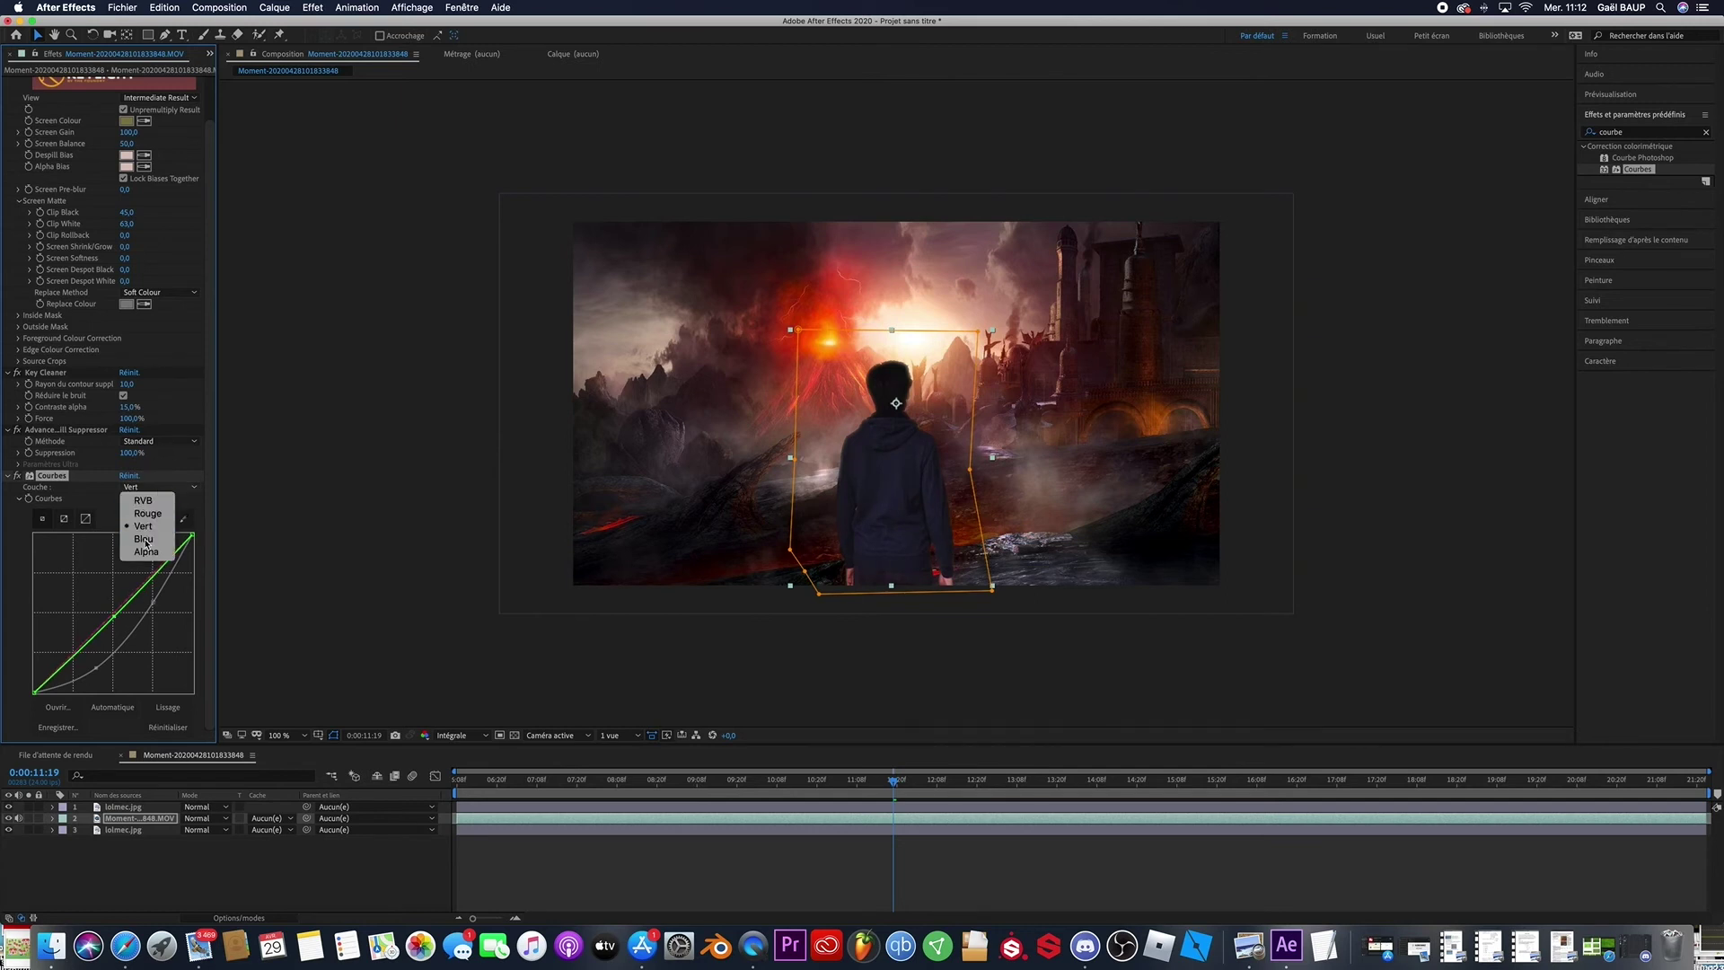
click(145, 540)
drag(112, 613, 116, 616)
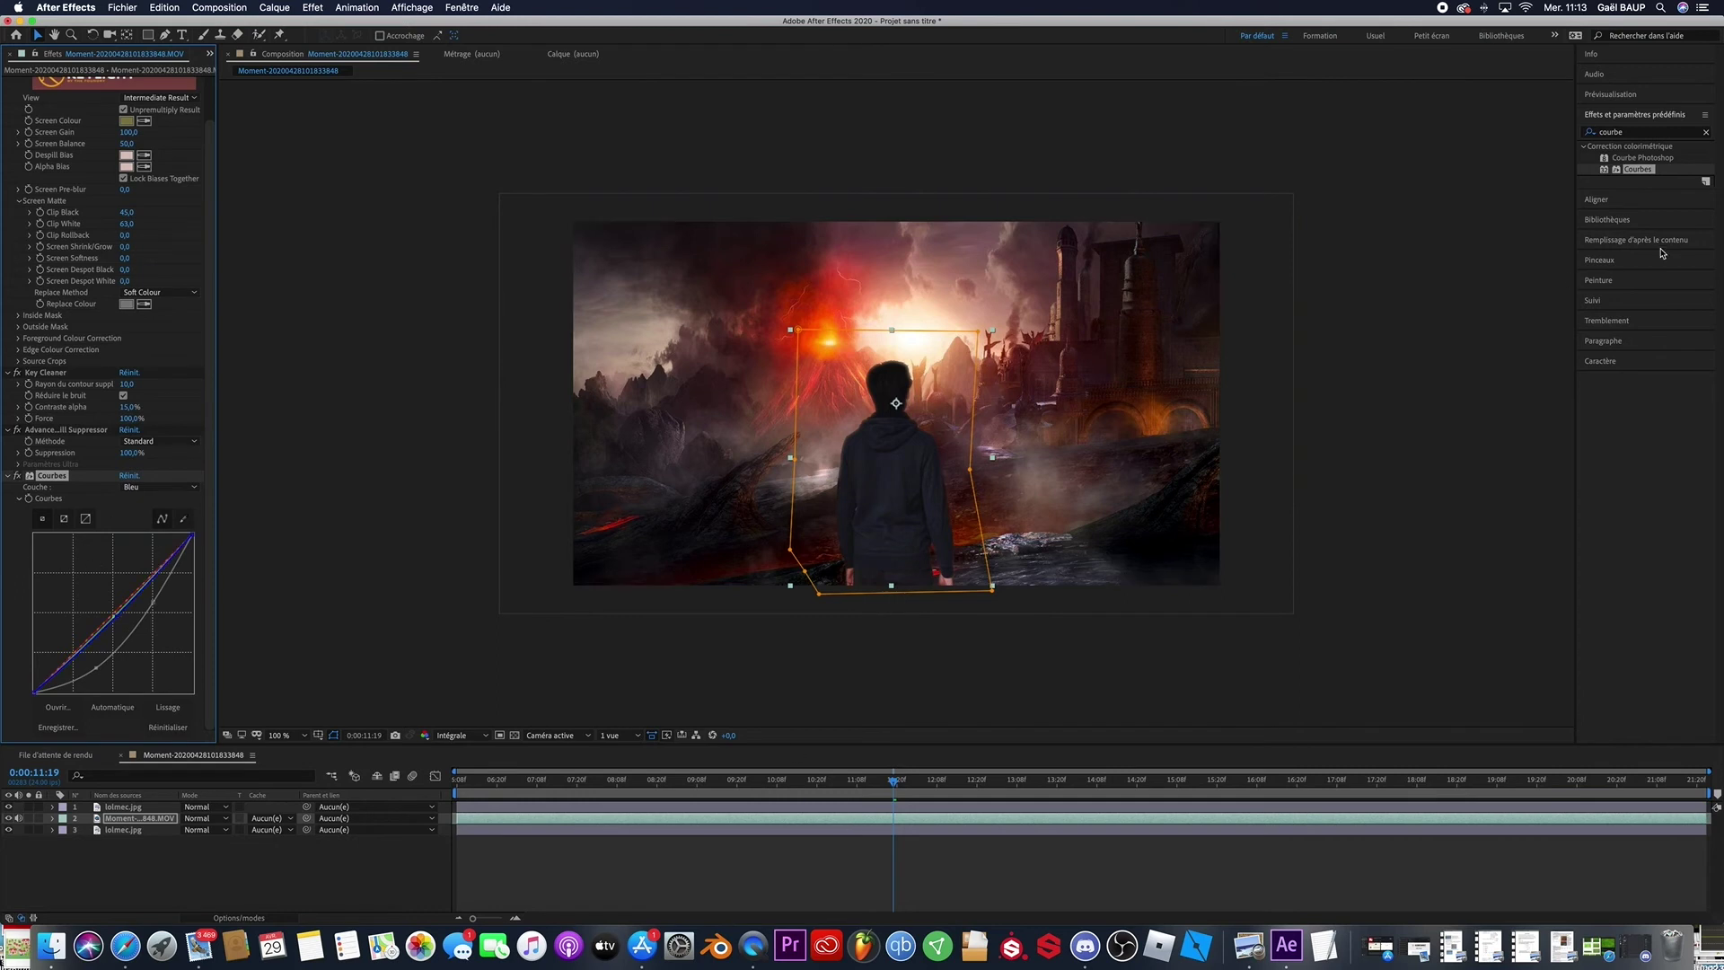
Find the Teinte effect and add it to the Moment-20200428101833848.MOV footage layer
click(1705, 133)
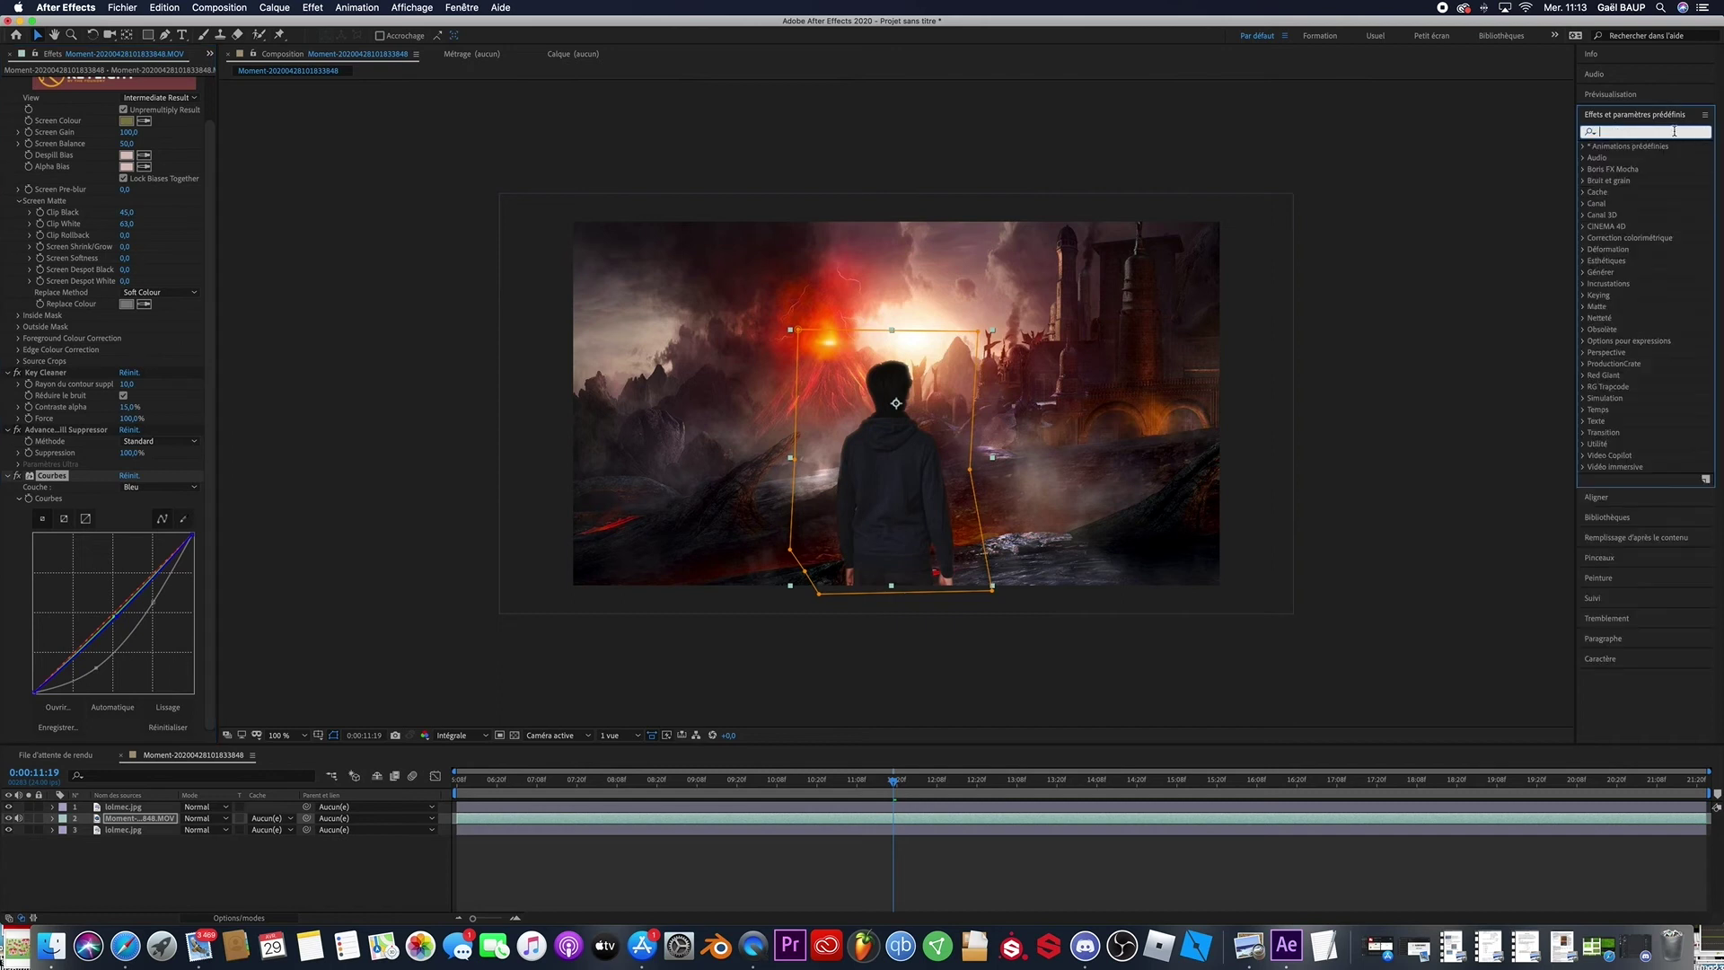
text(teinte)
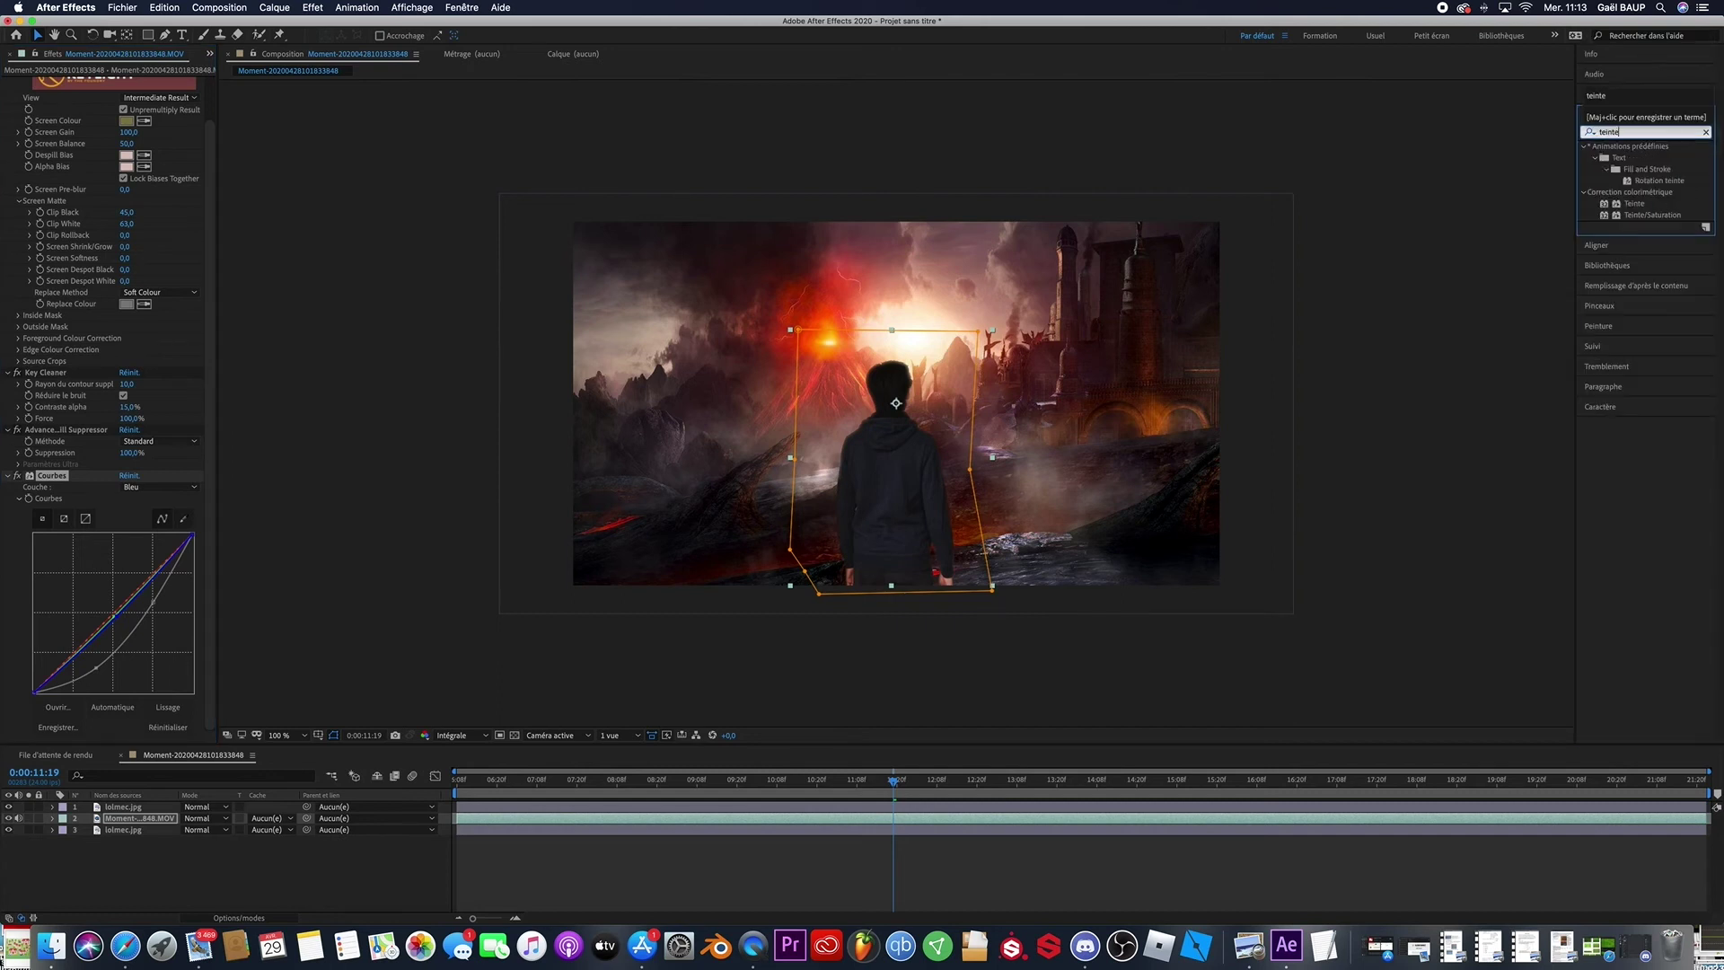
drag(1634, 203, 1430, 818)
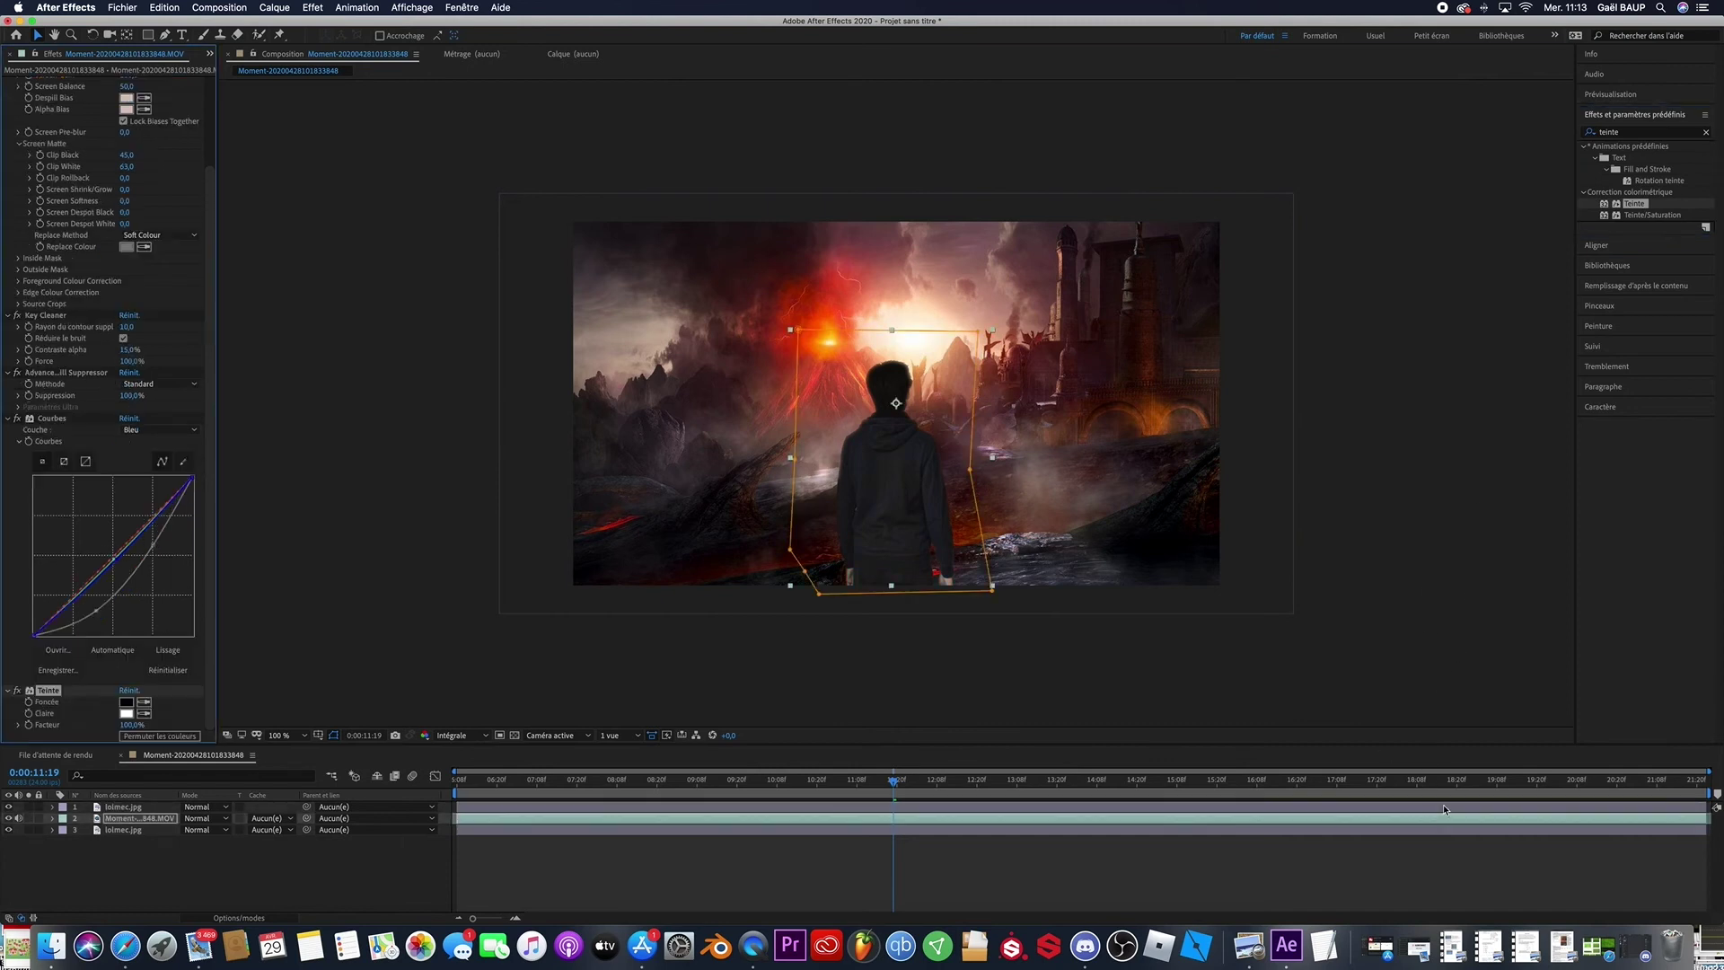
Sample Teinte's Foncée and Claire colours from dark and light areas of the lower background, and set Facteur to 31%
click(144, 702)
click(1166, 541)
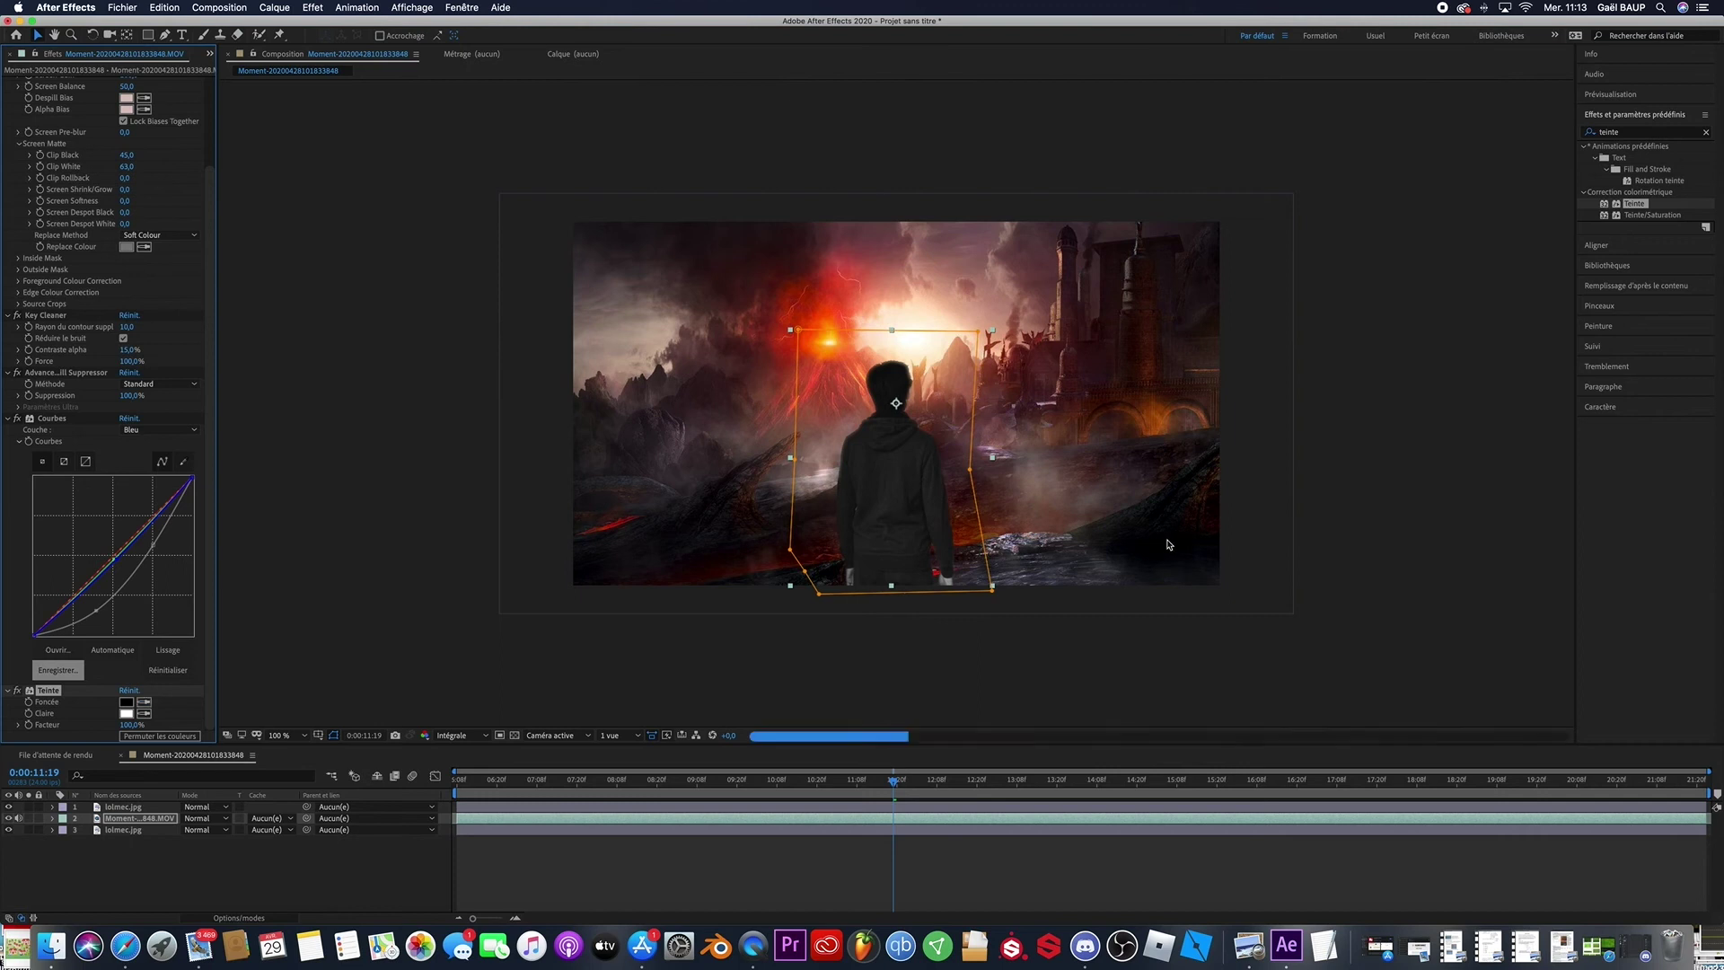
click(143, 713)
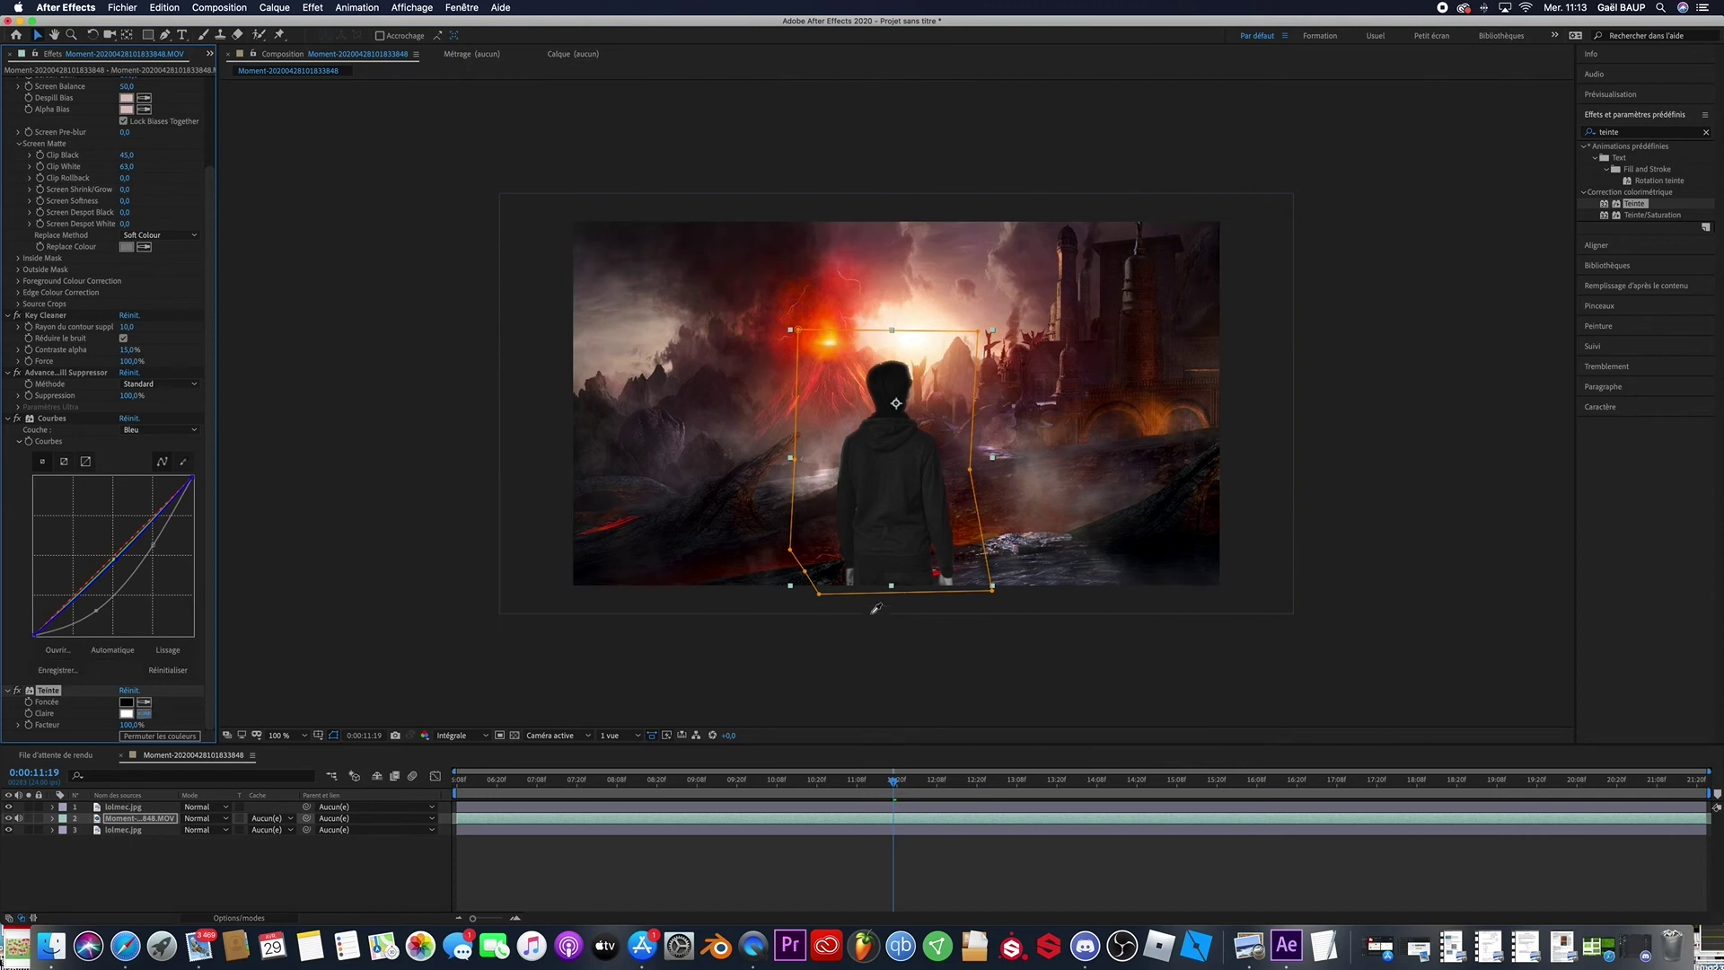
click(1025, 578)
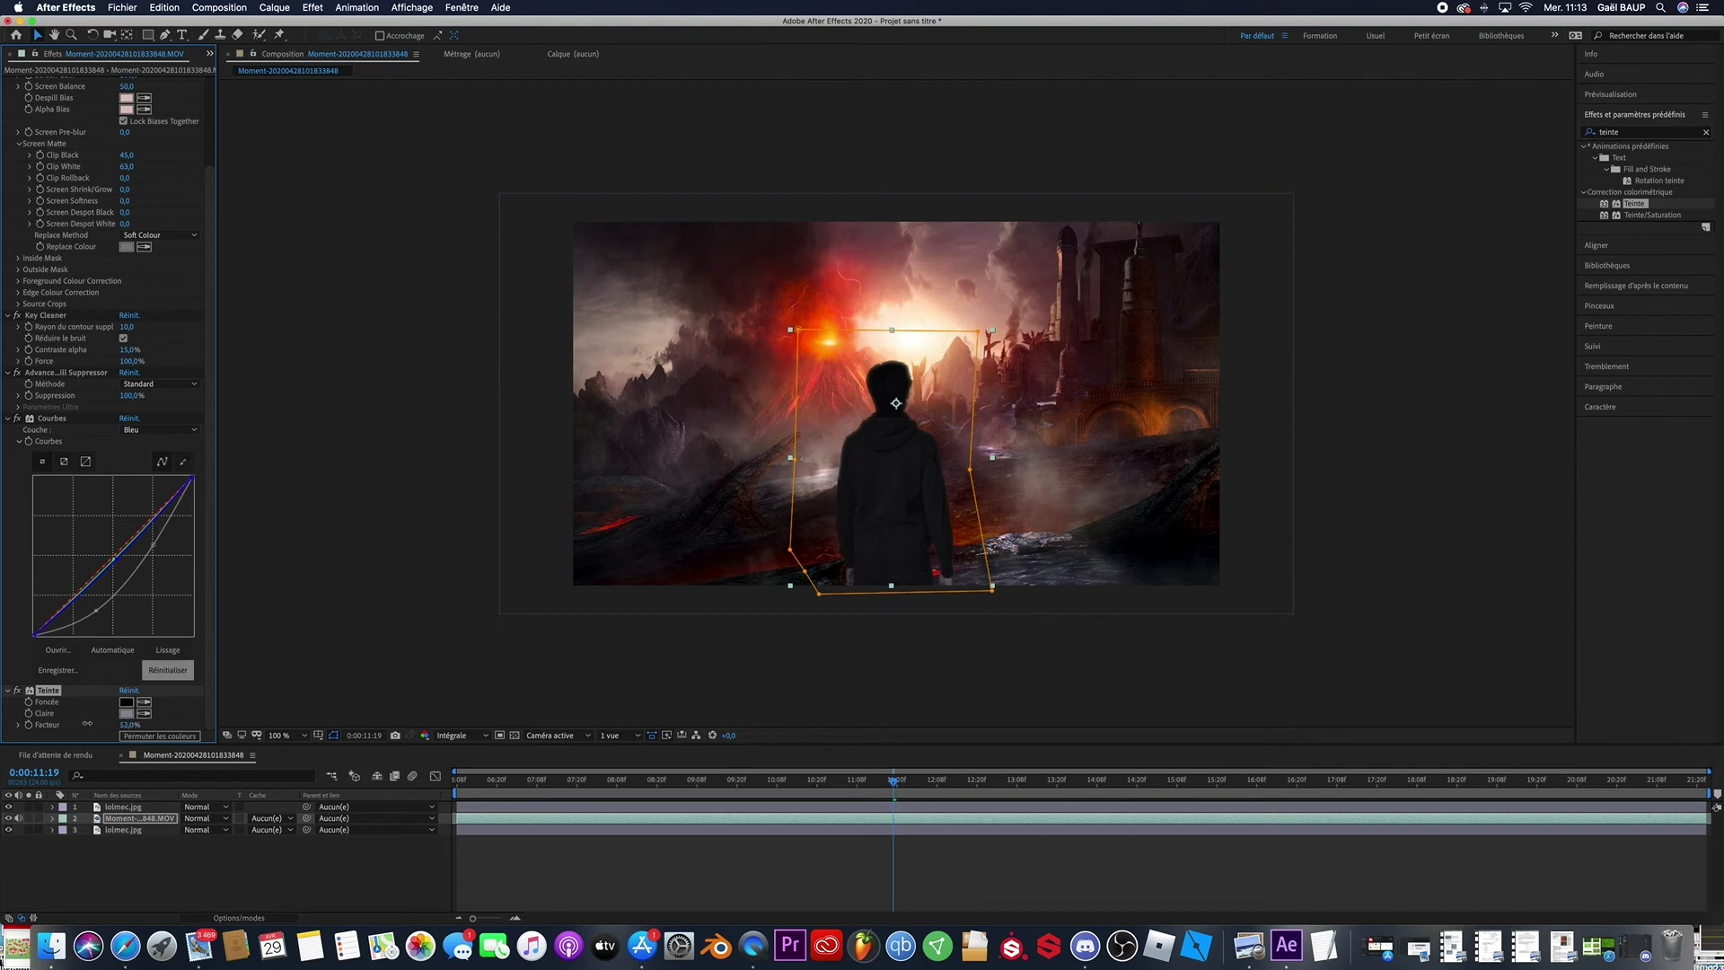
drag(87, 724, 27, 724)
Duplicate Teinte, resample the copy's Foncée and Claire colours from other areas of the background, and set its Facteur to 26%
key(super+d)
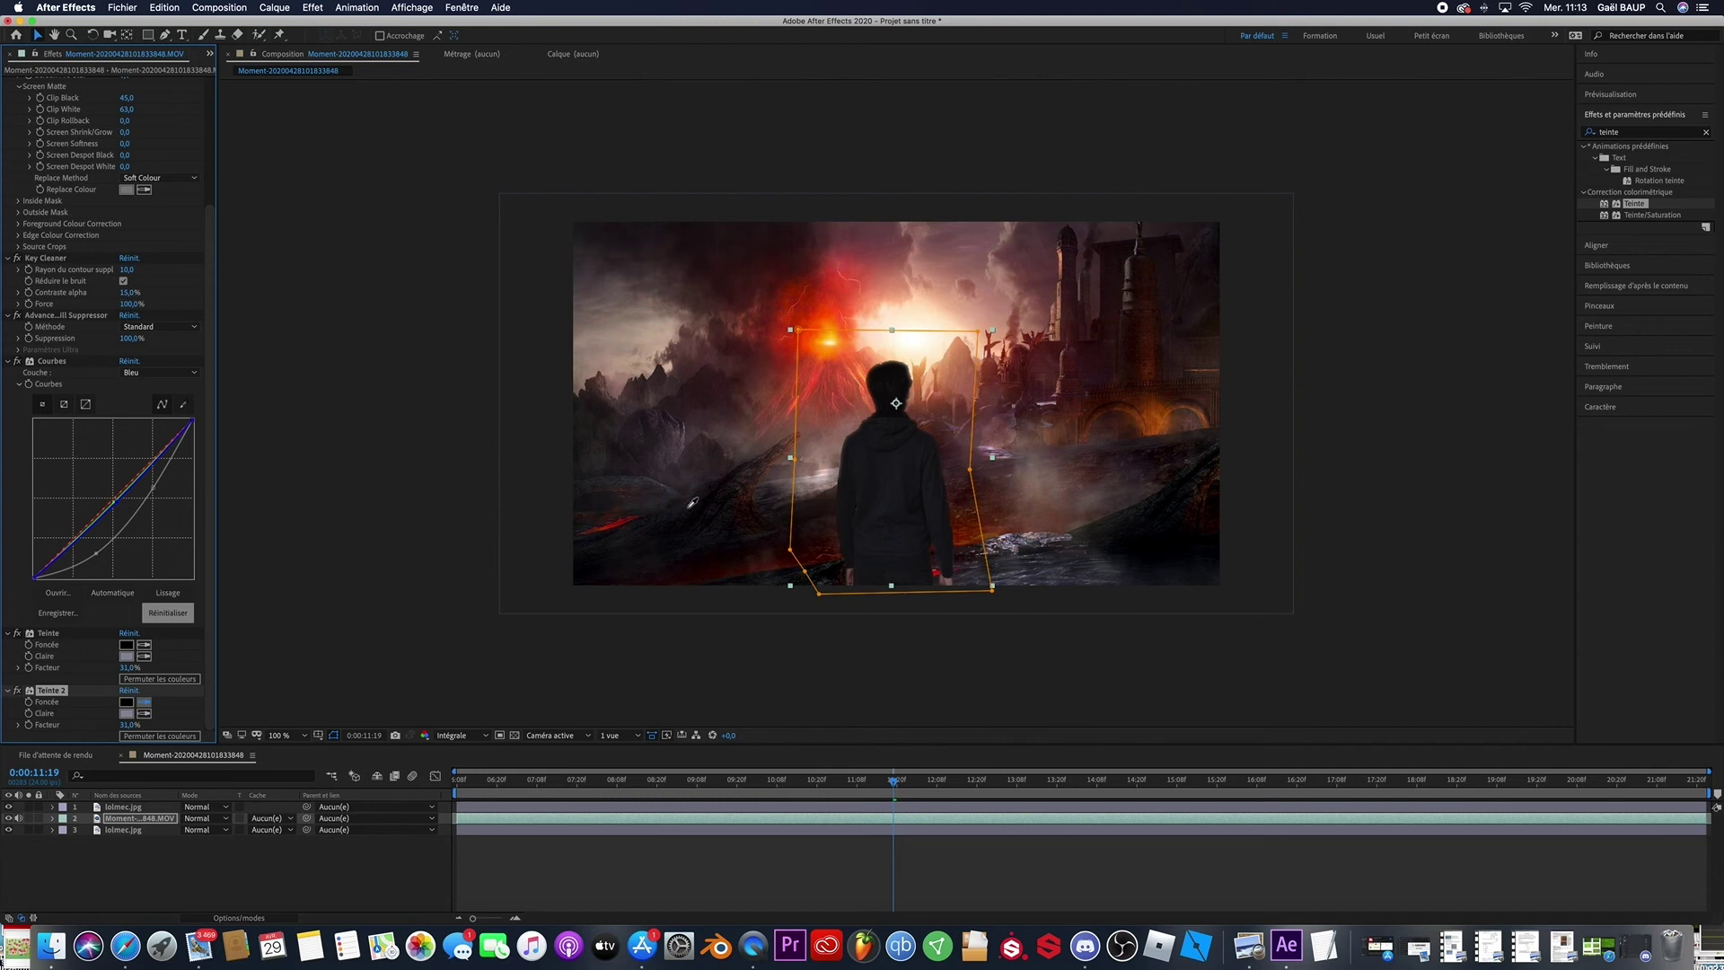
click(648, 523)
click(143, 712)
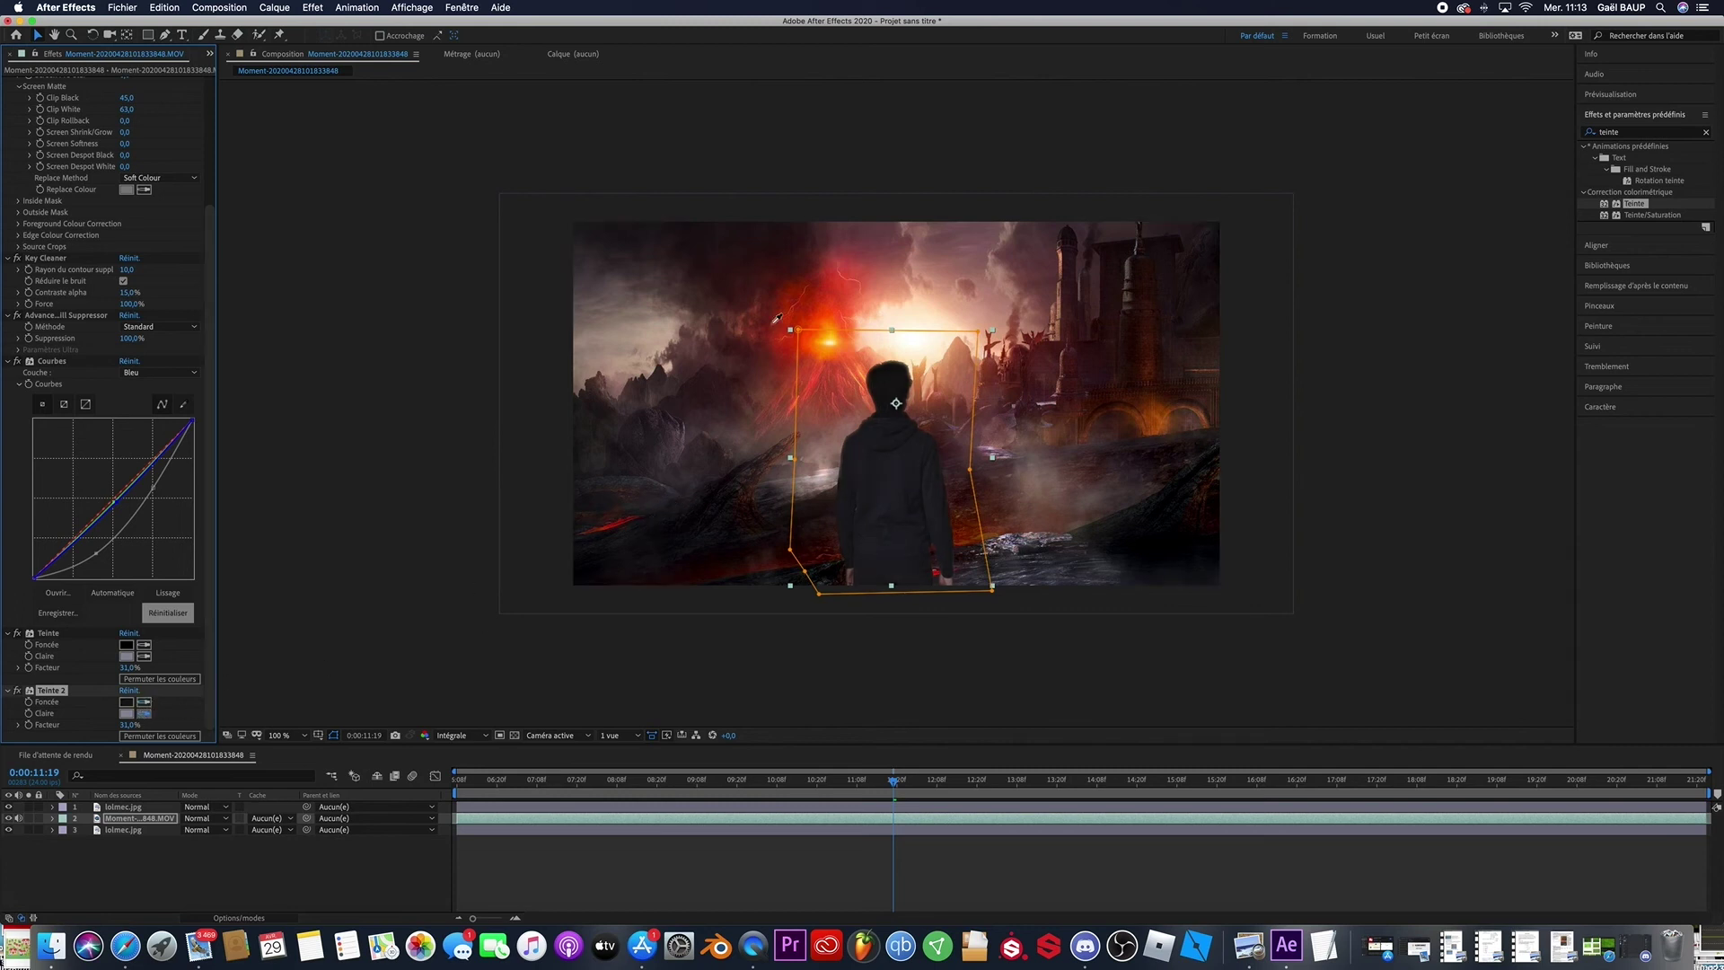
click(653, 332)
drag(128, 725, 148, 724)
Lower the shadow point of the RVB curve in Courbes slightly and deselect the footage layer
drag(96, 554, 99, 557)
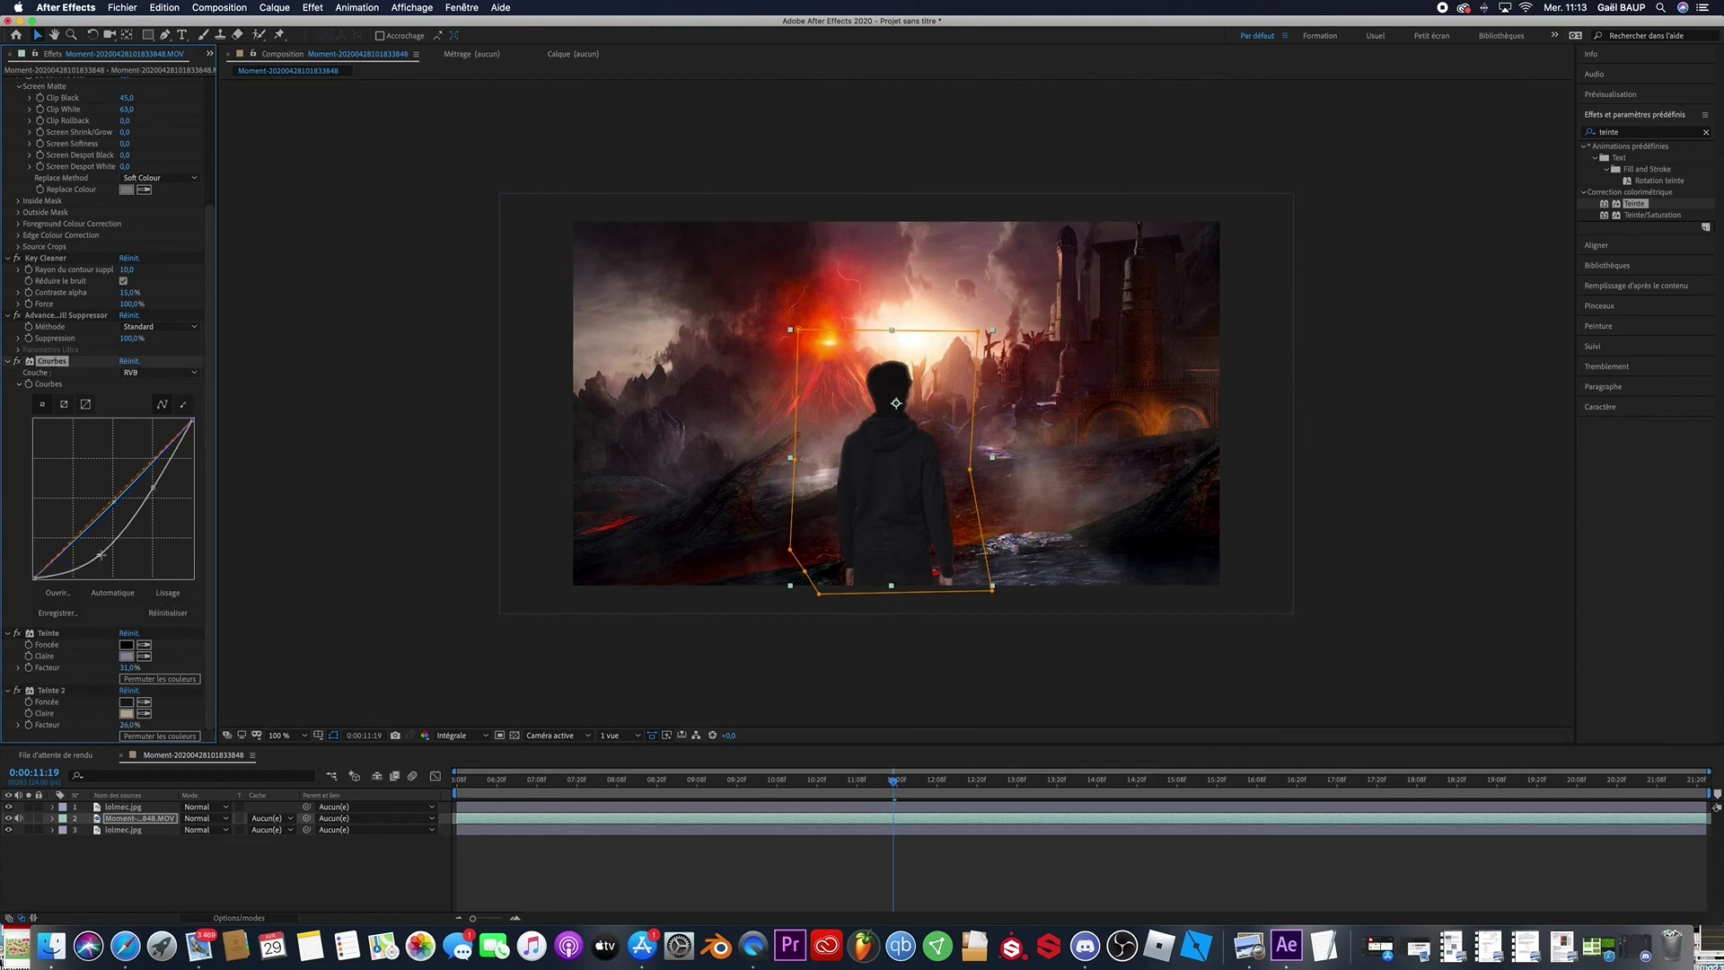
click(991, 858)
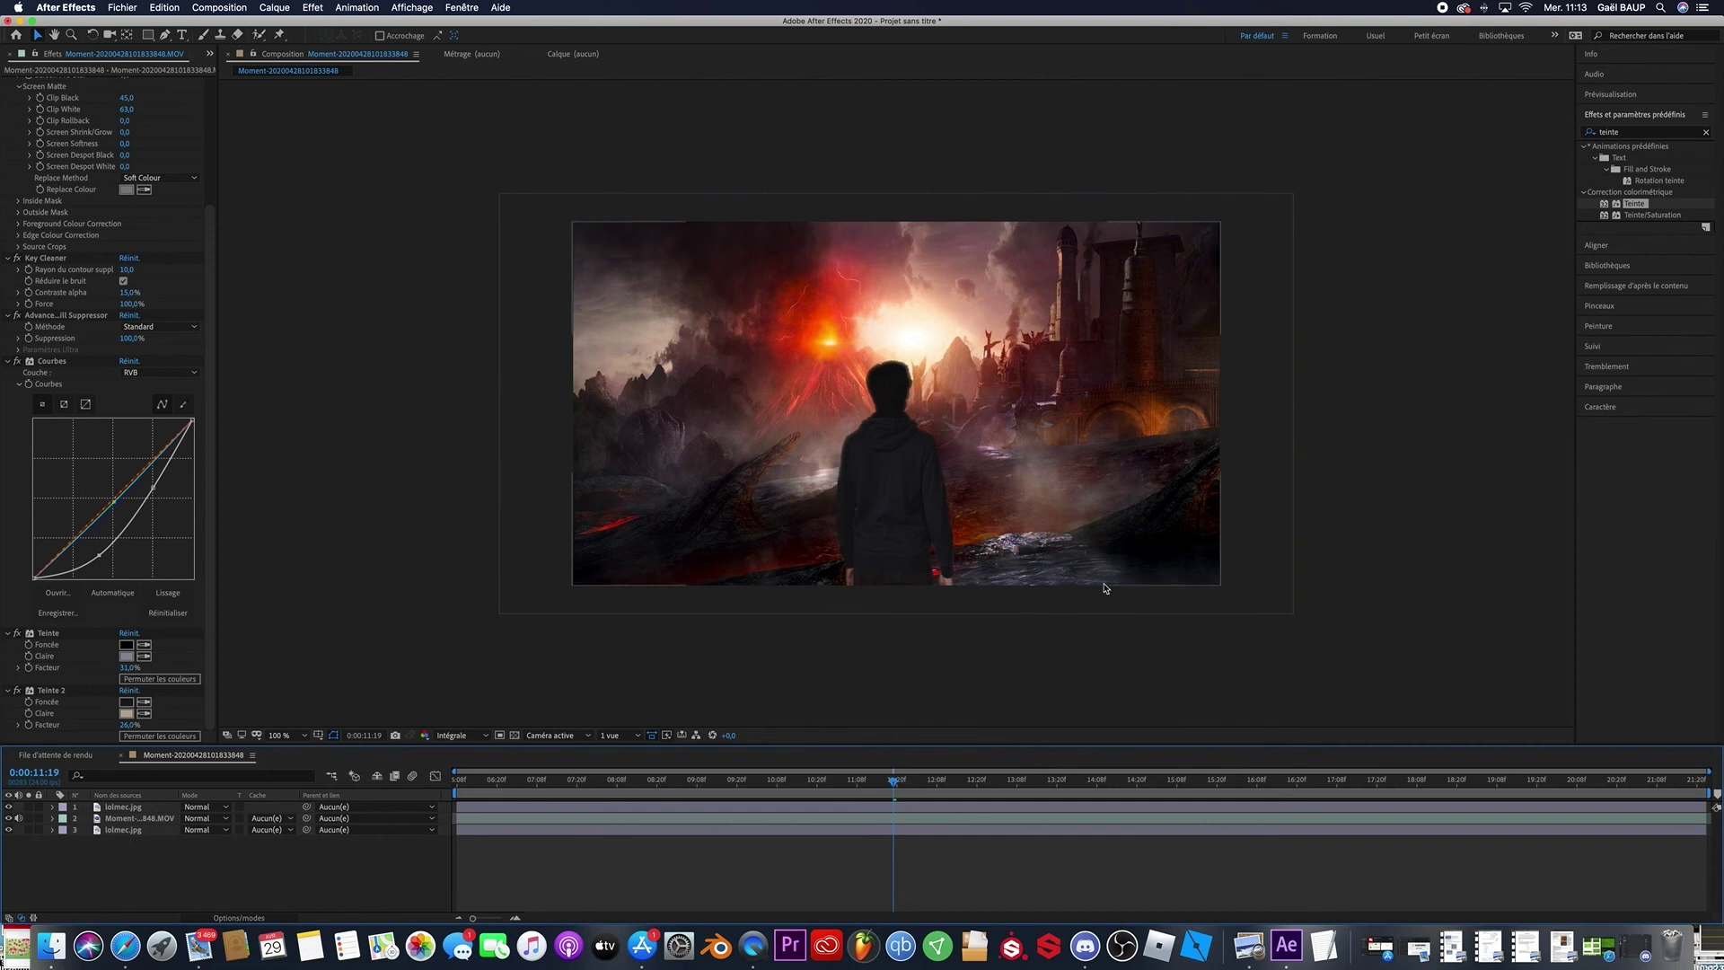
Create a 1920 x 1080 px solid layer with a light orange colour sampled from the bright glow behind the subject's head
click(275, 7)
mouse_move(359, 23)
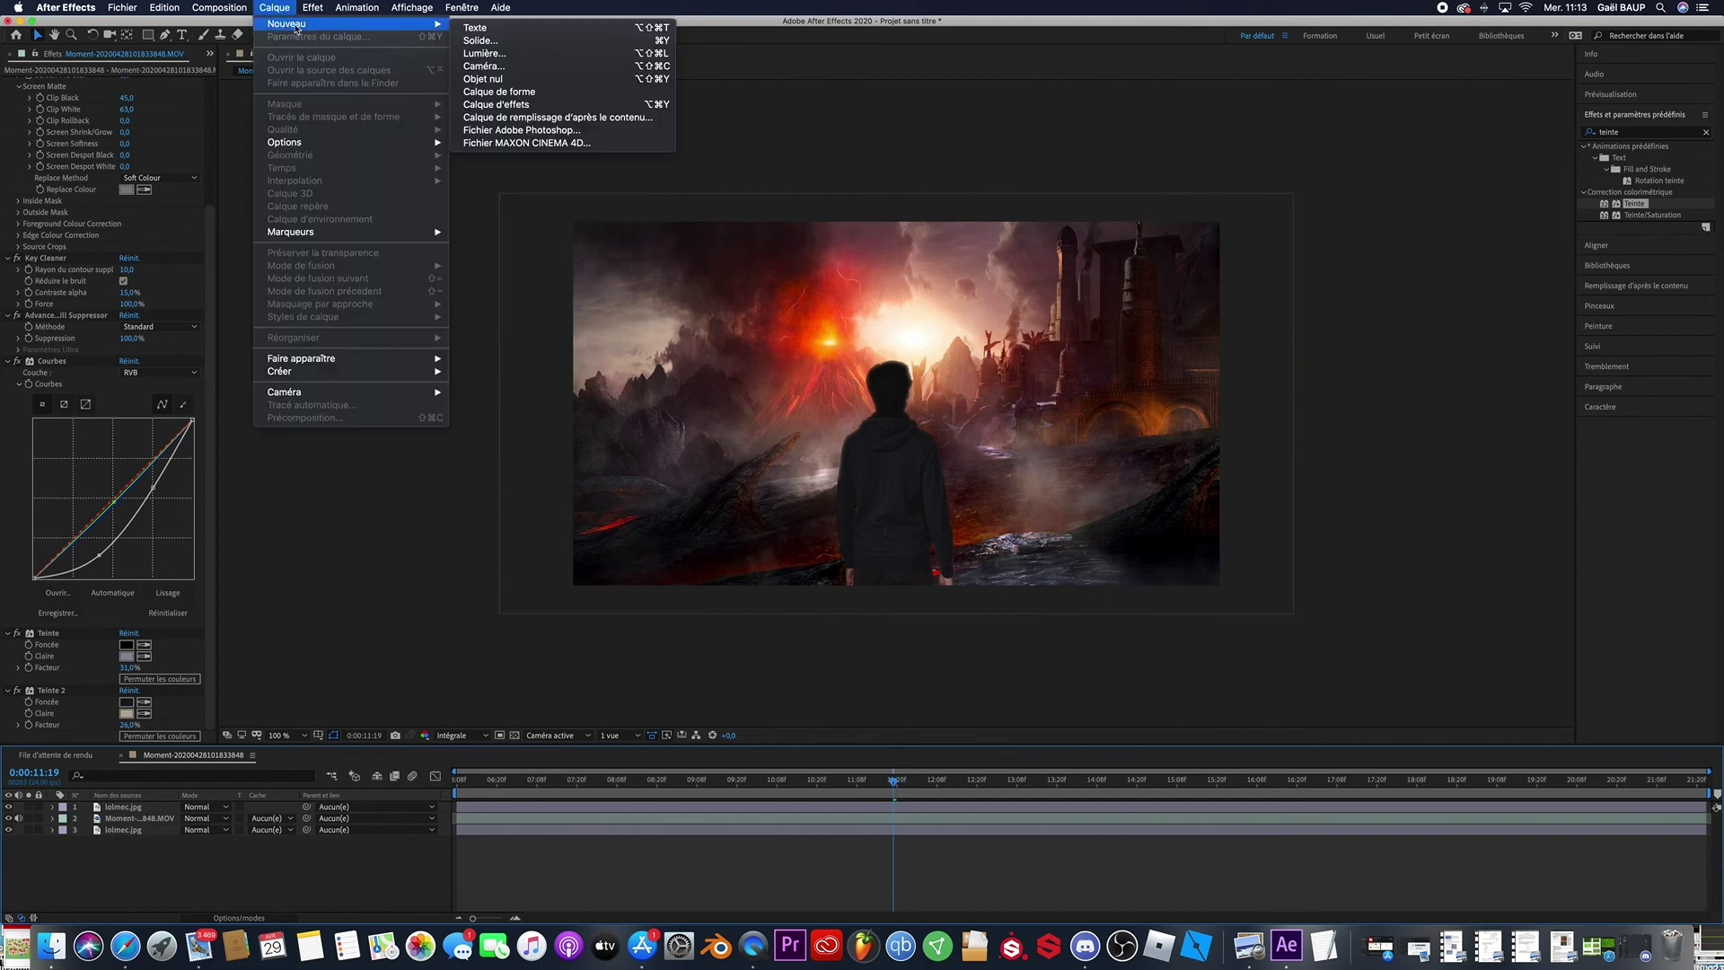
click(537, 48)
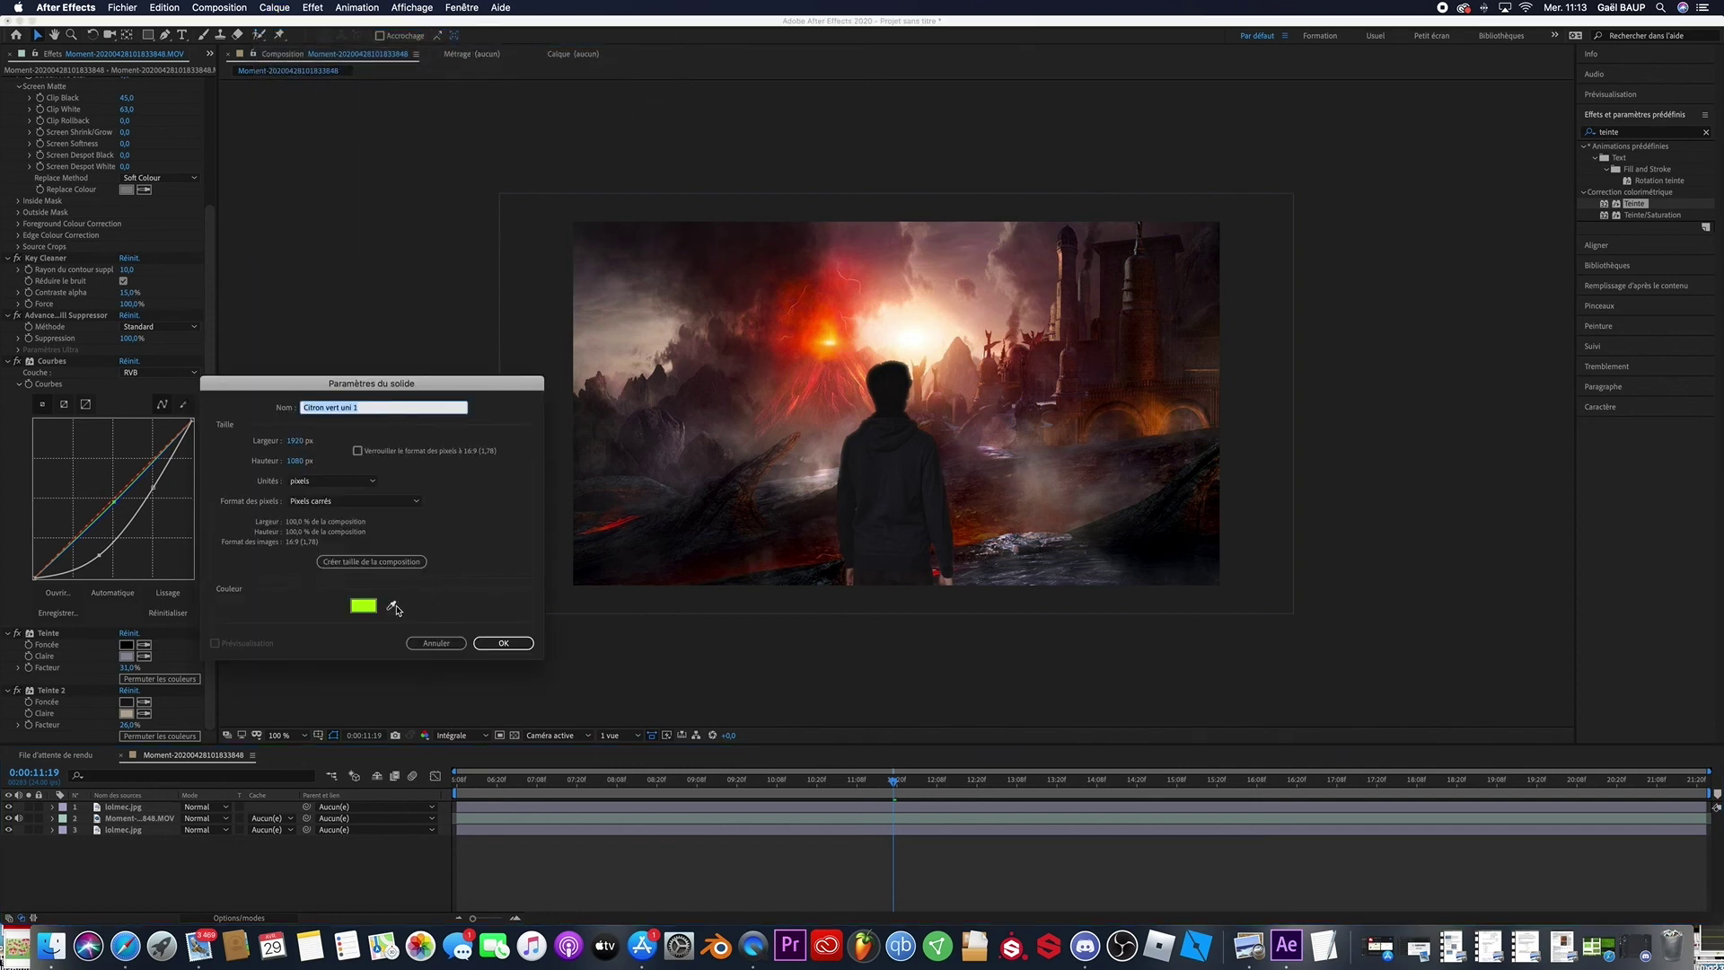
click(392, 605)
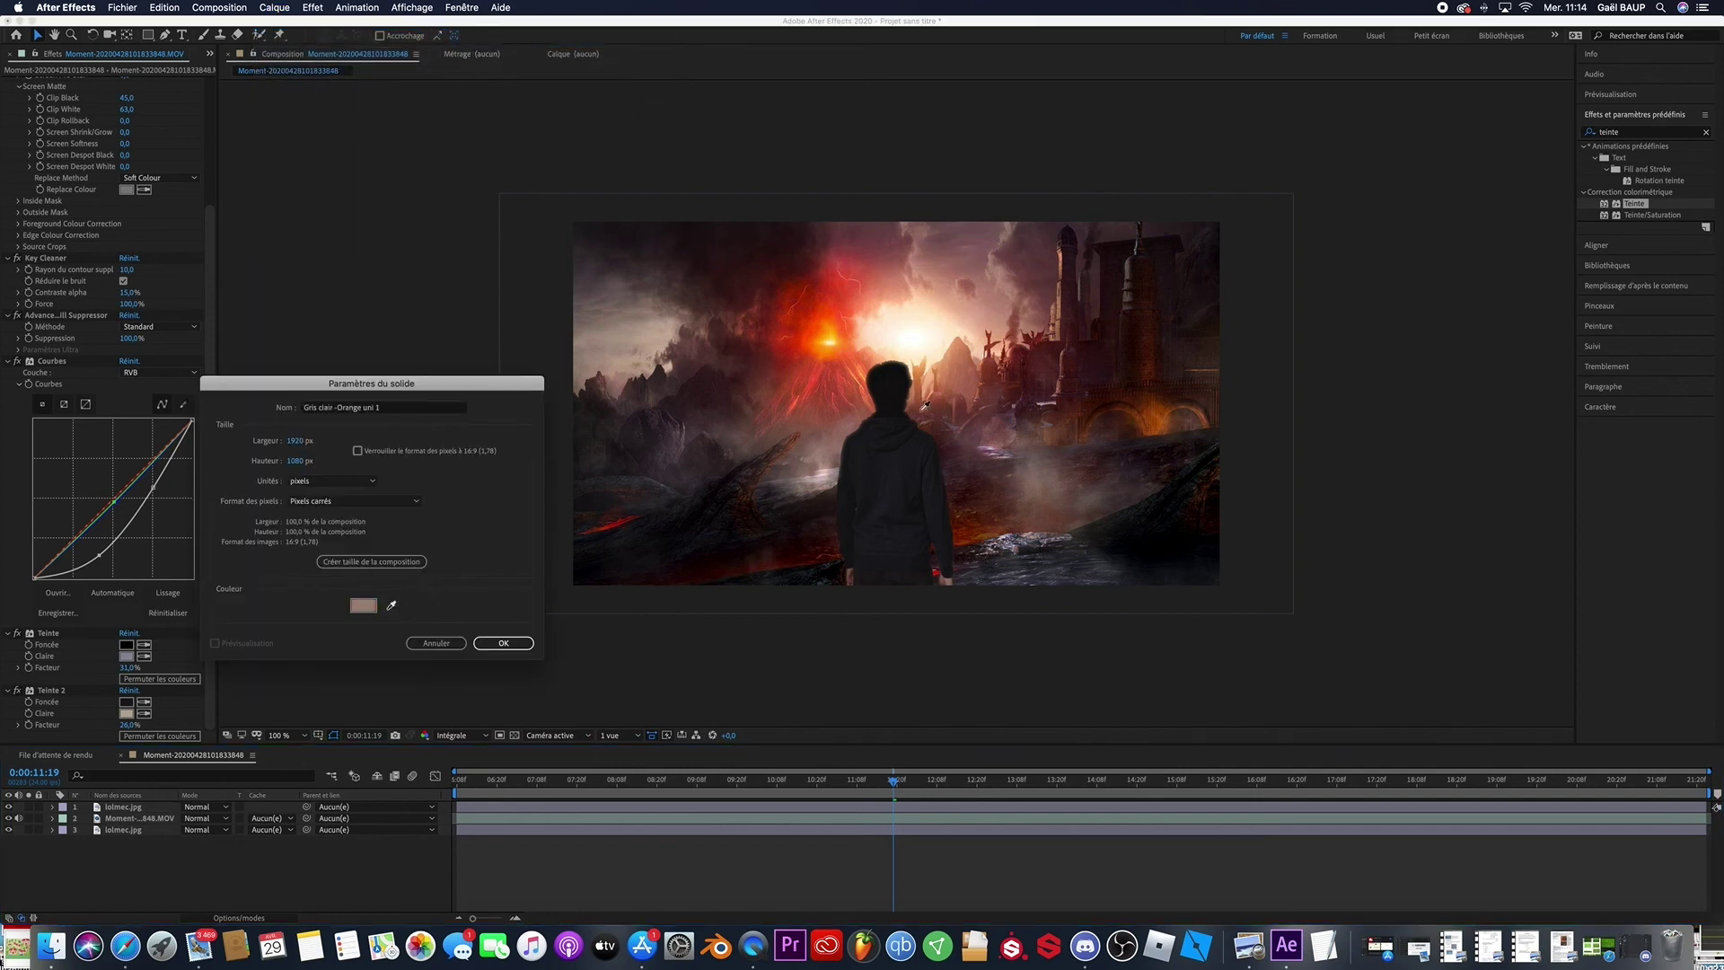
click(932, 313)
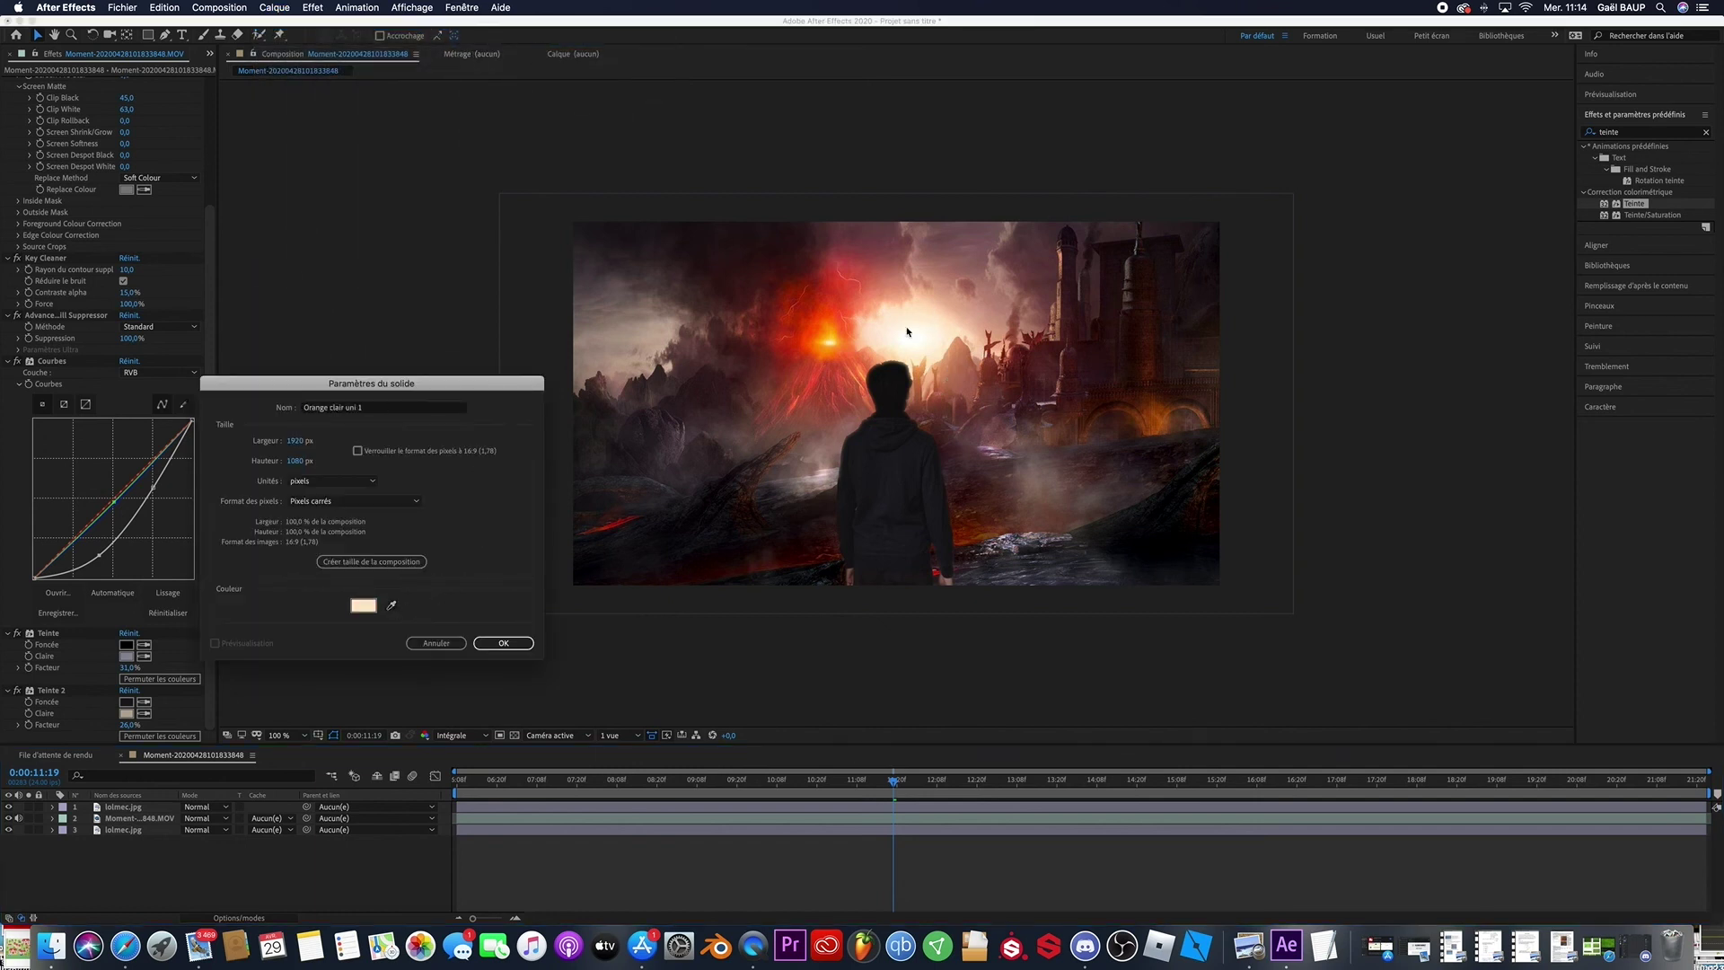
click(504, 643)
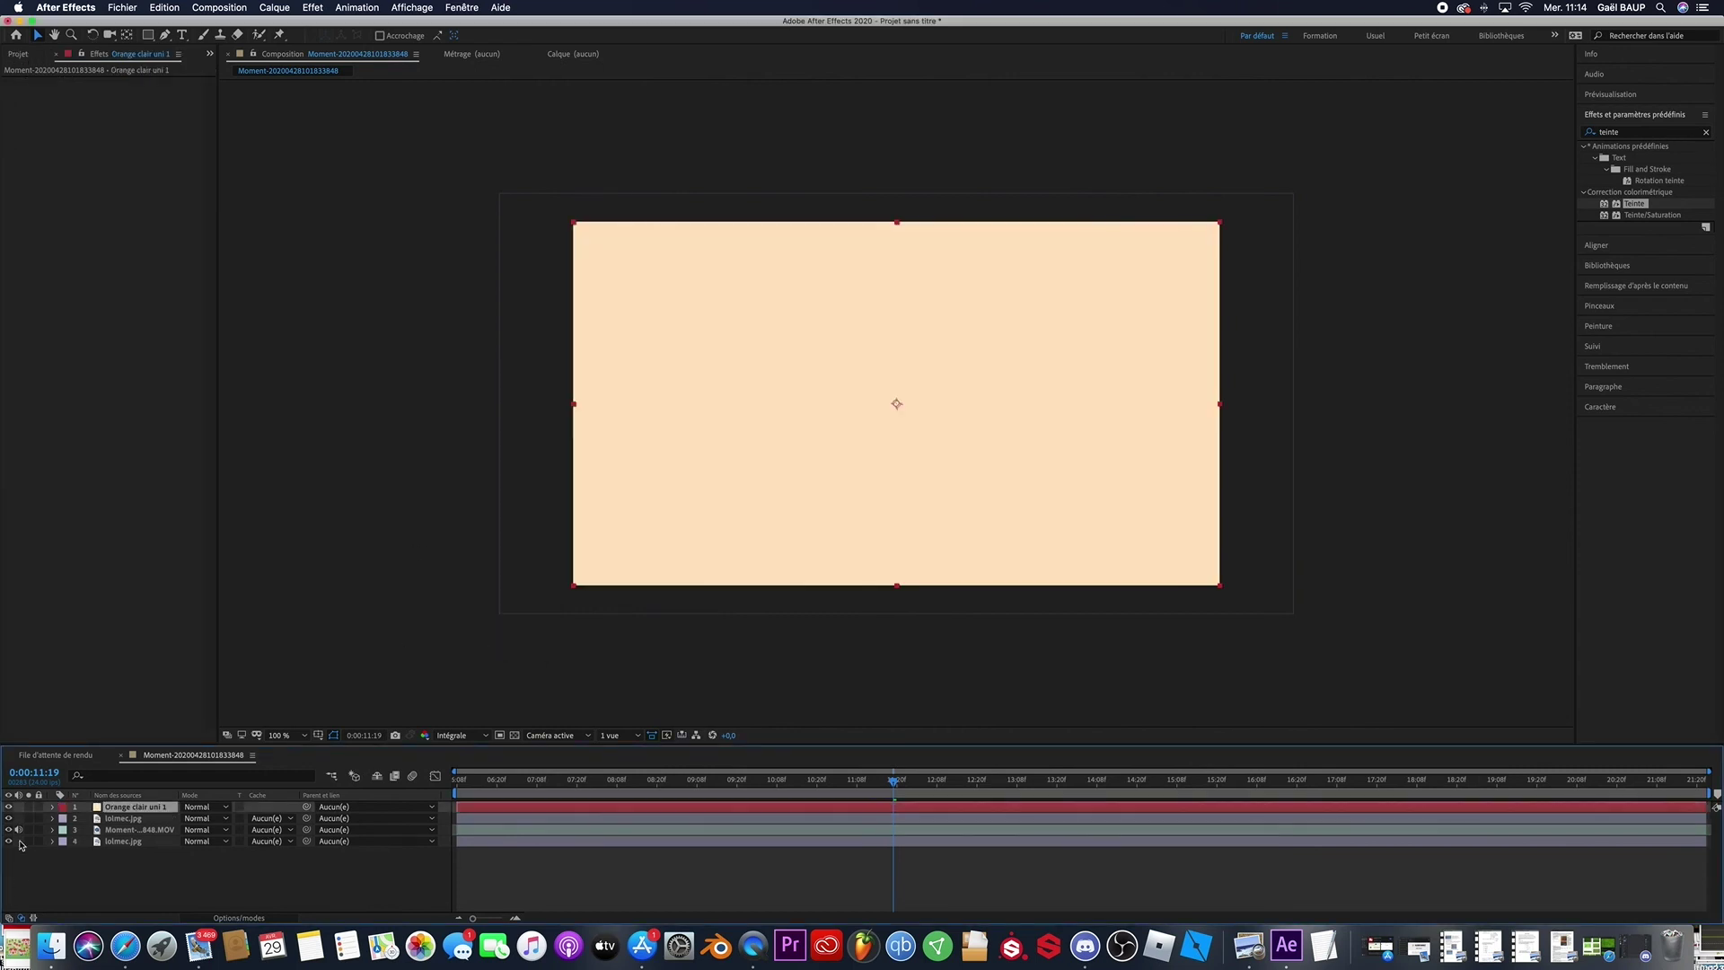
Mask the light orange solid with an ellipse around the bright glow behind the head, hiding the solid while drawing and showing it again
click(9, 807)
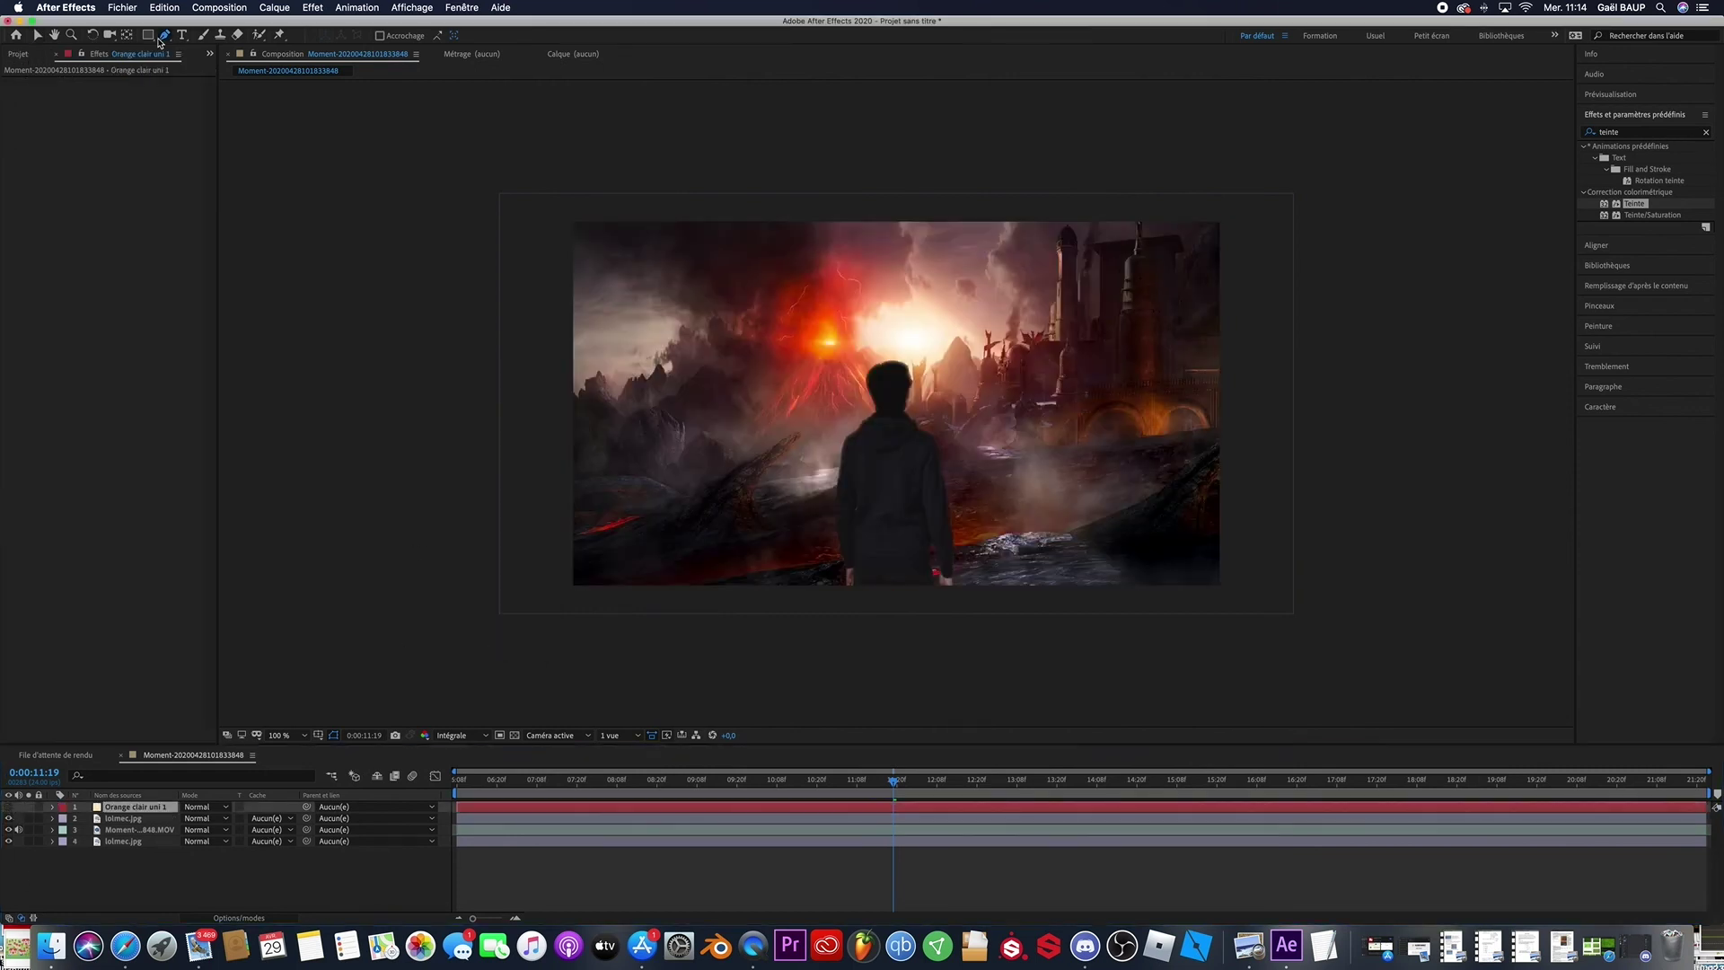
click(149, 34)
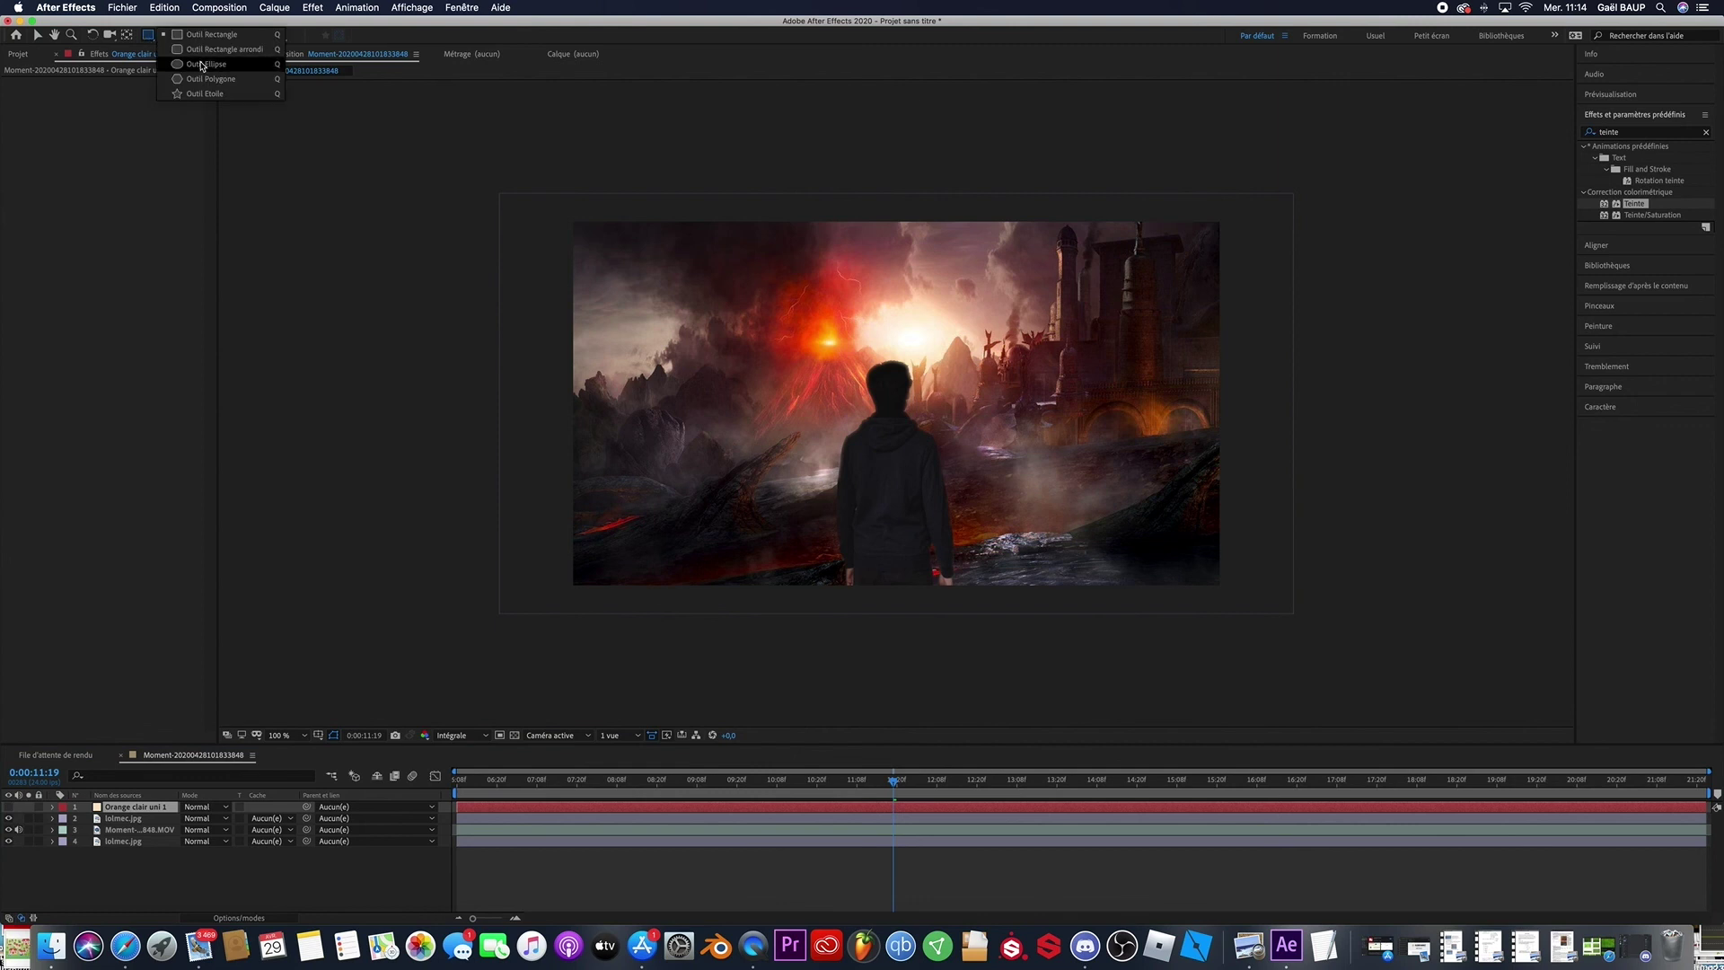
click(202, 65)
drag(884, 305, 953, 402)
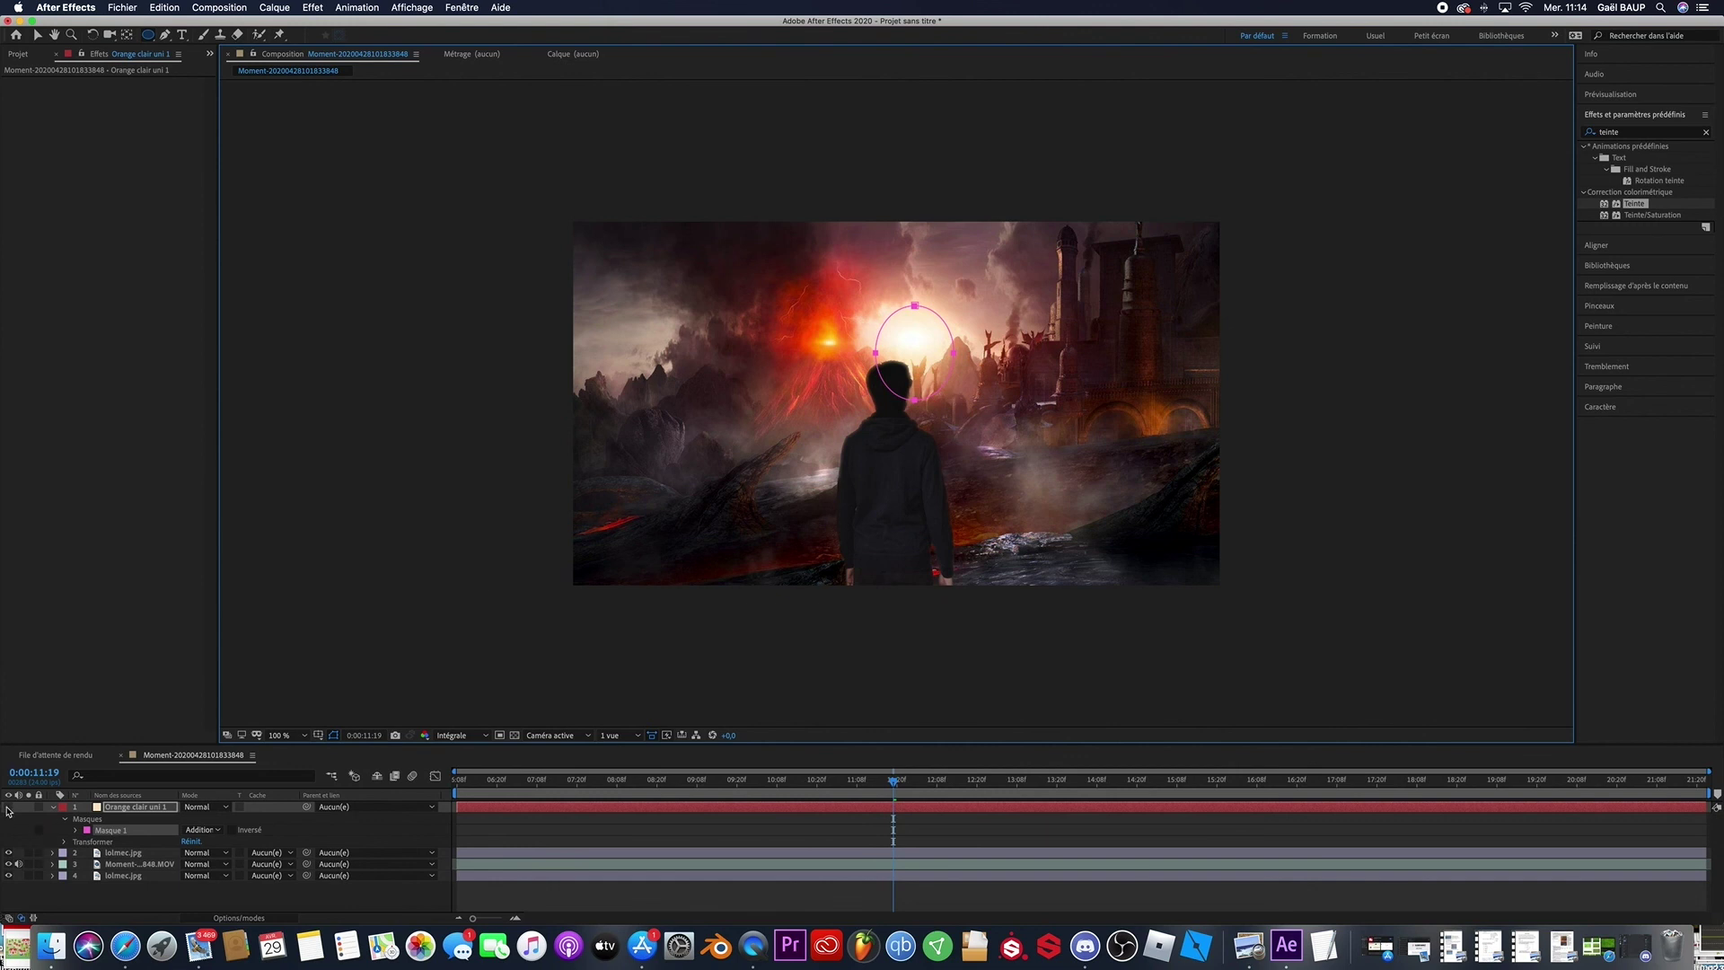
click(8, 807)
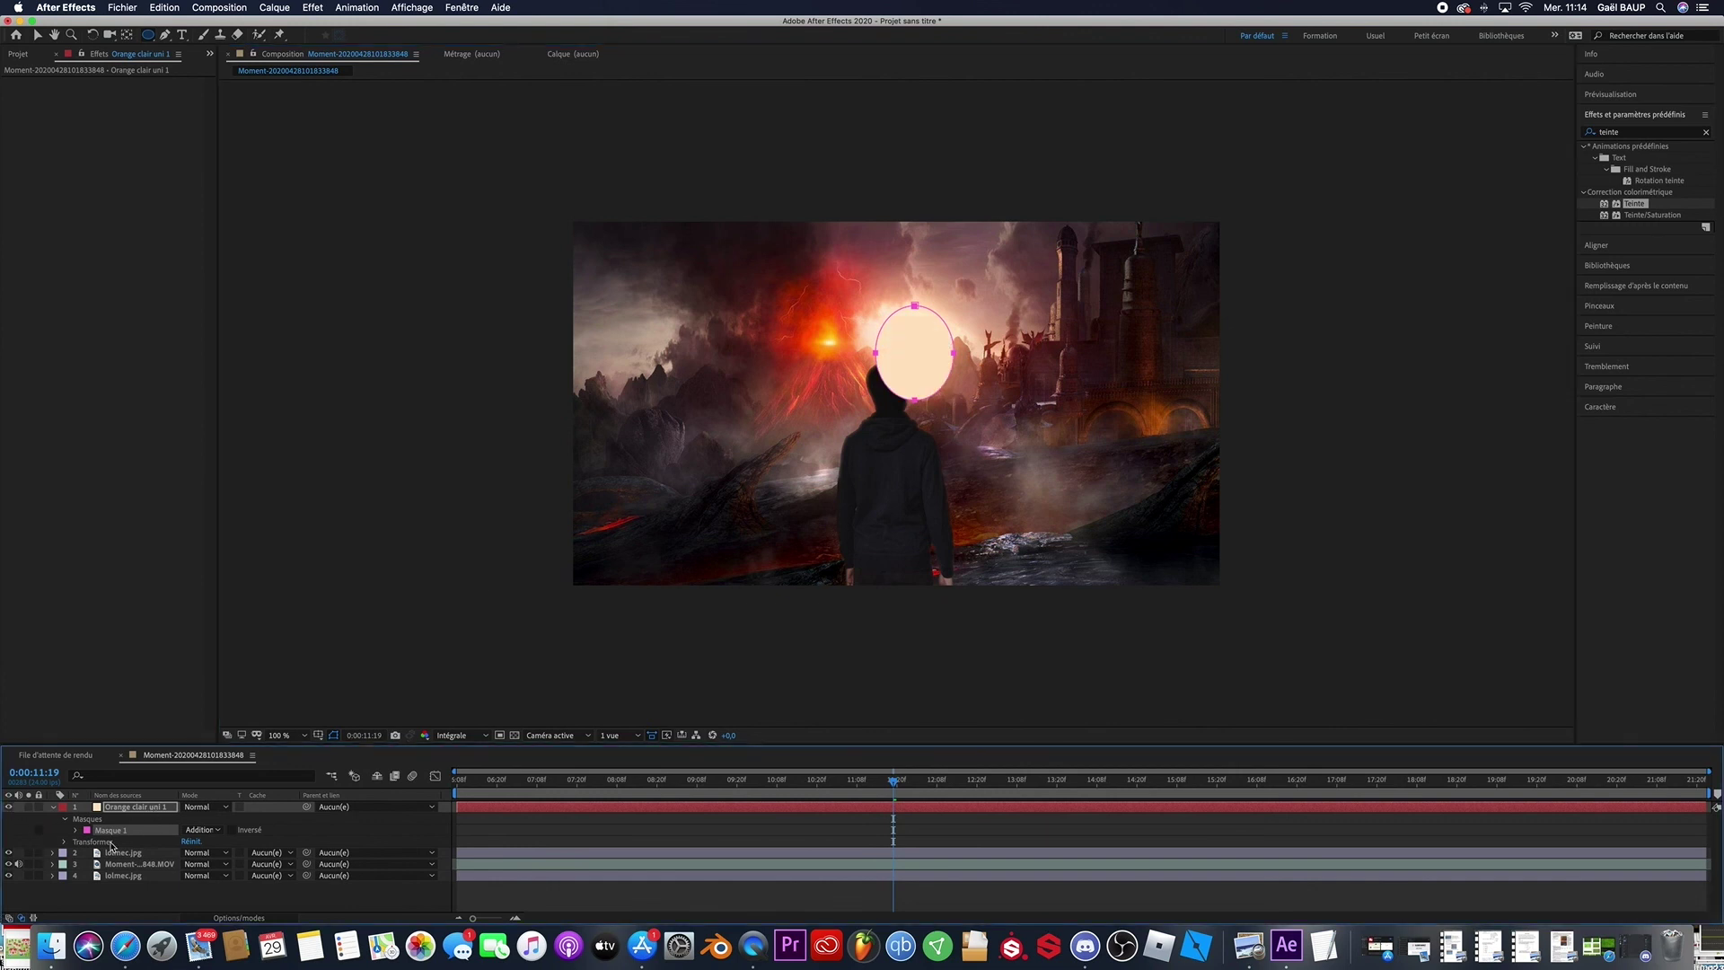
Feather the elliptical mask's edge (Contour progressif du masque) by 120 pixels and collapse the solid's properties
click(77, 829)
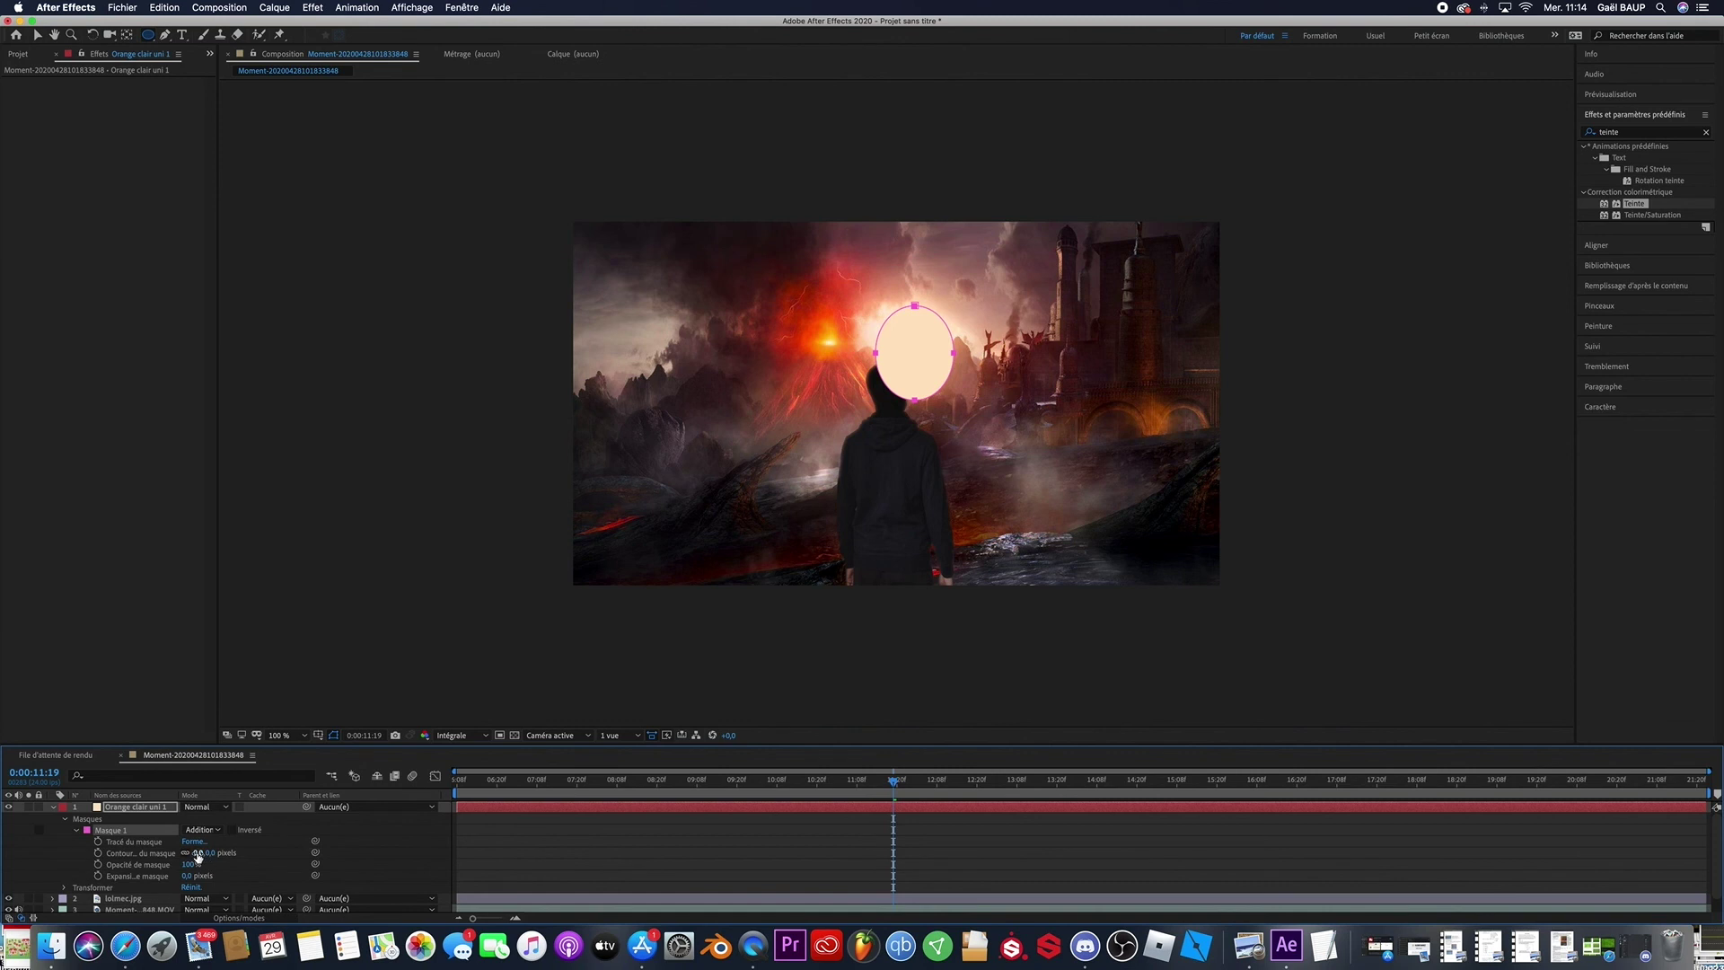
drag(200, 853, 281, 854)
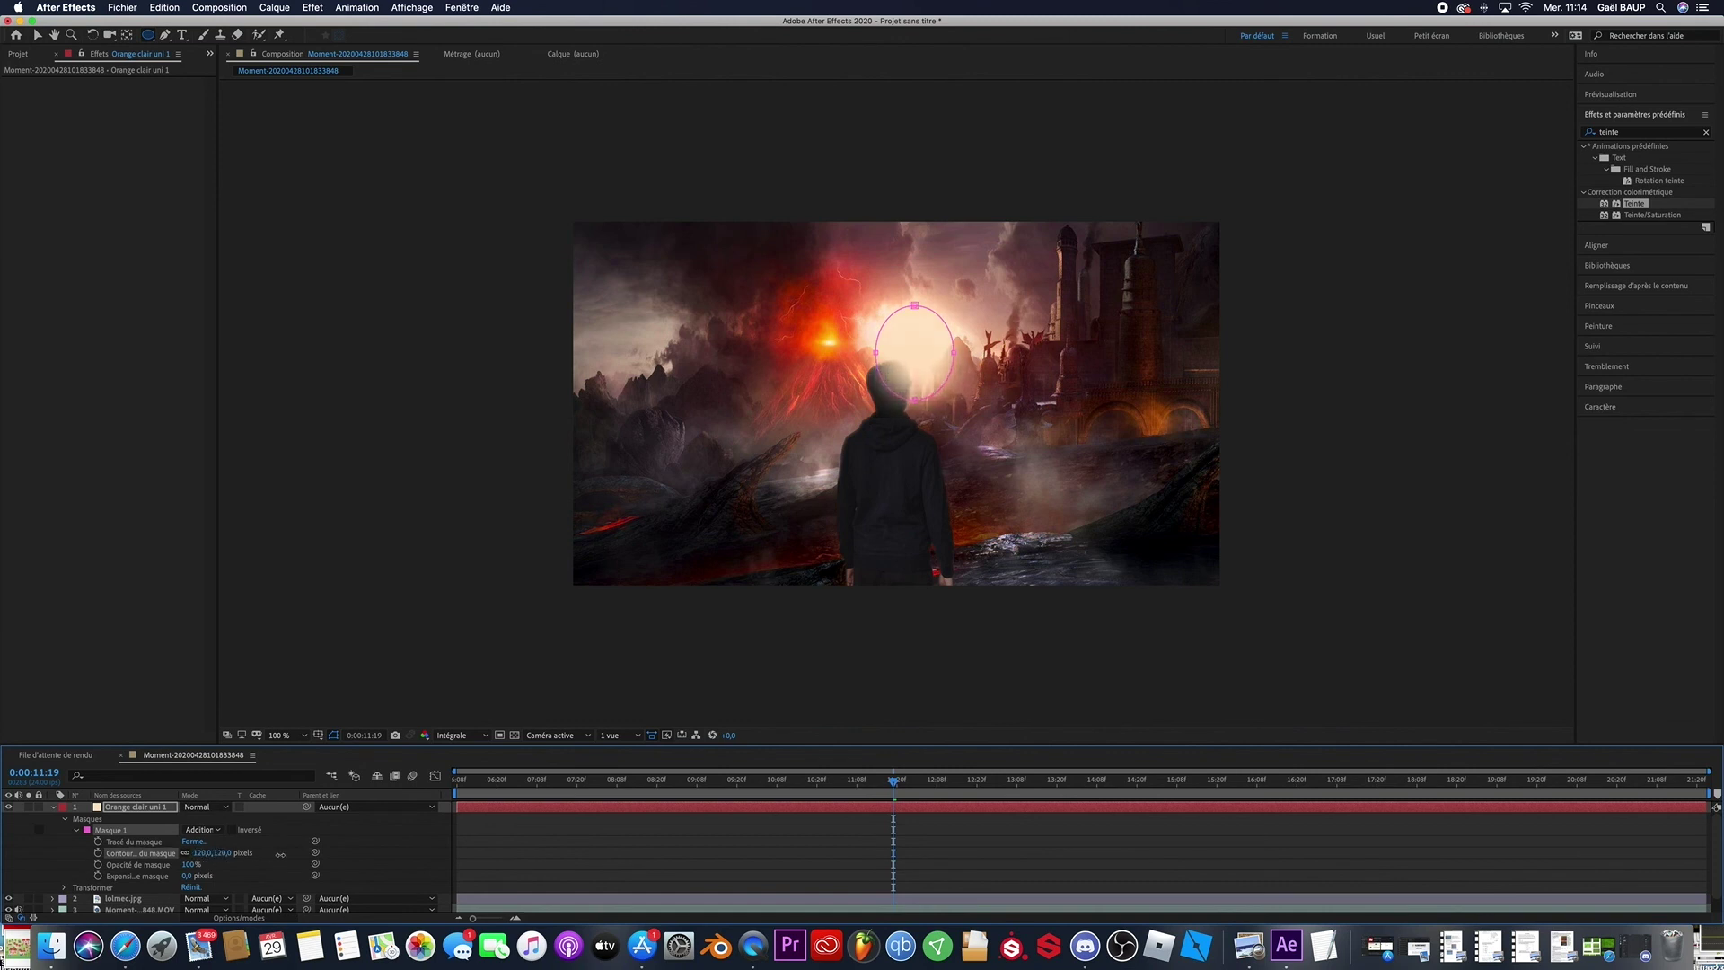
click(52, 806)
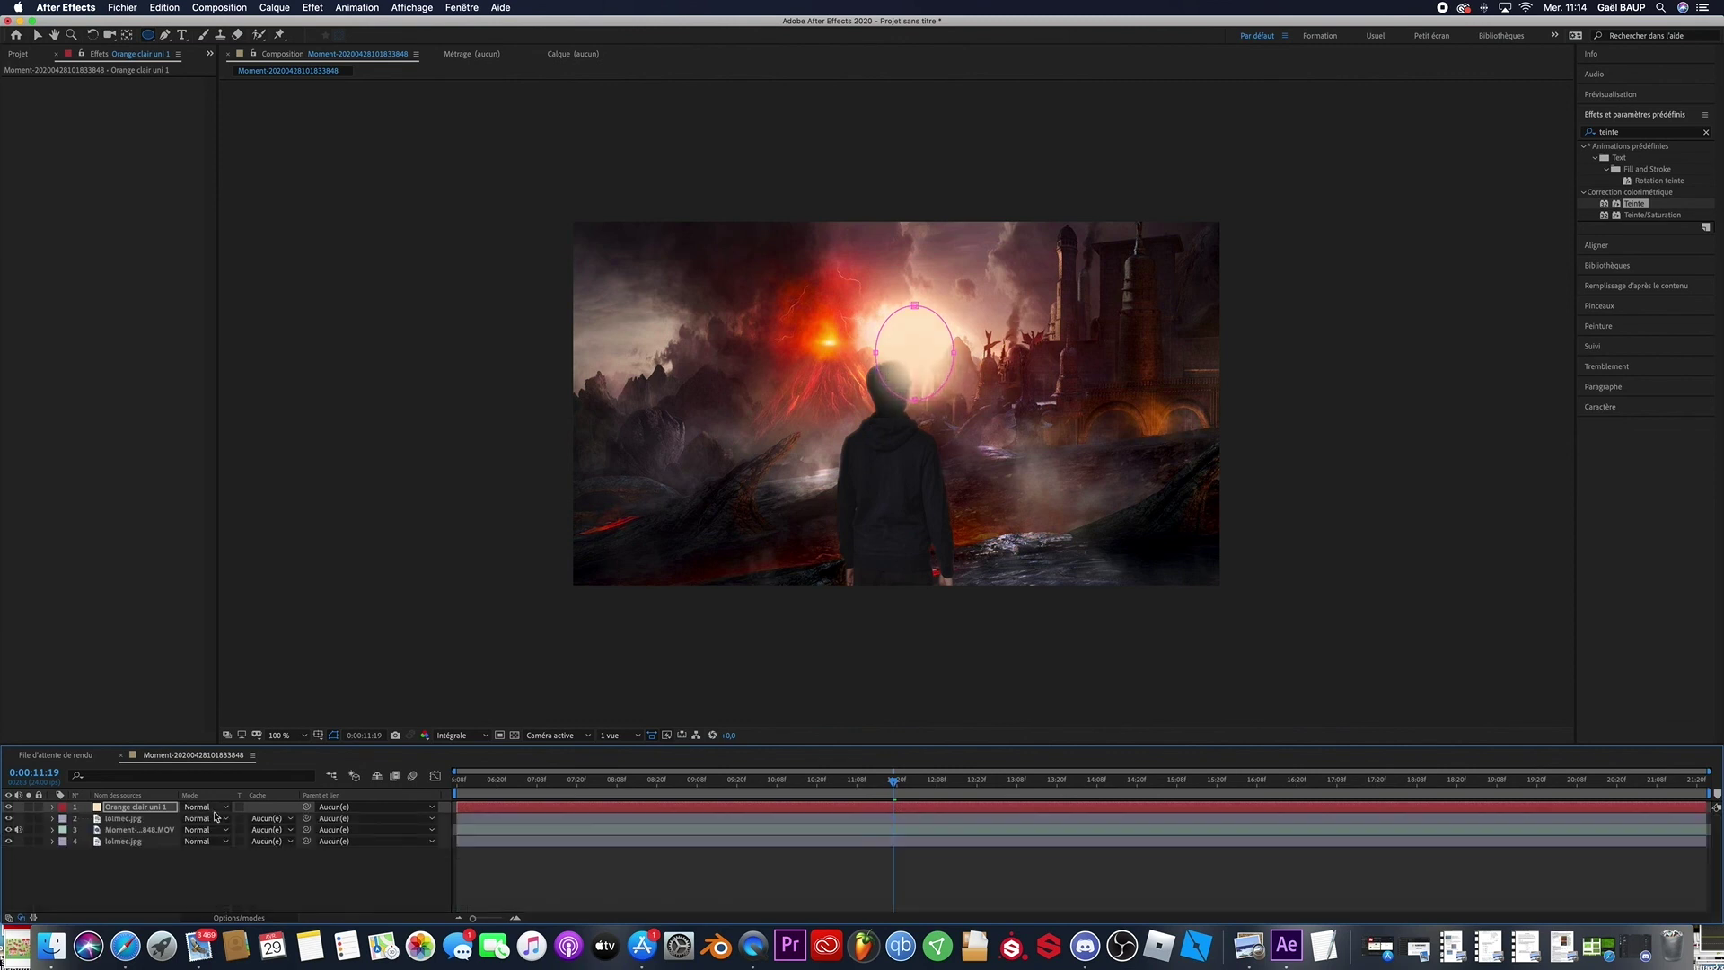
Set the orange solid's blending mode to Ecran, deselect it, and toggle its visibility off and on to compare the glow
click(208, 807)
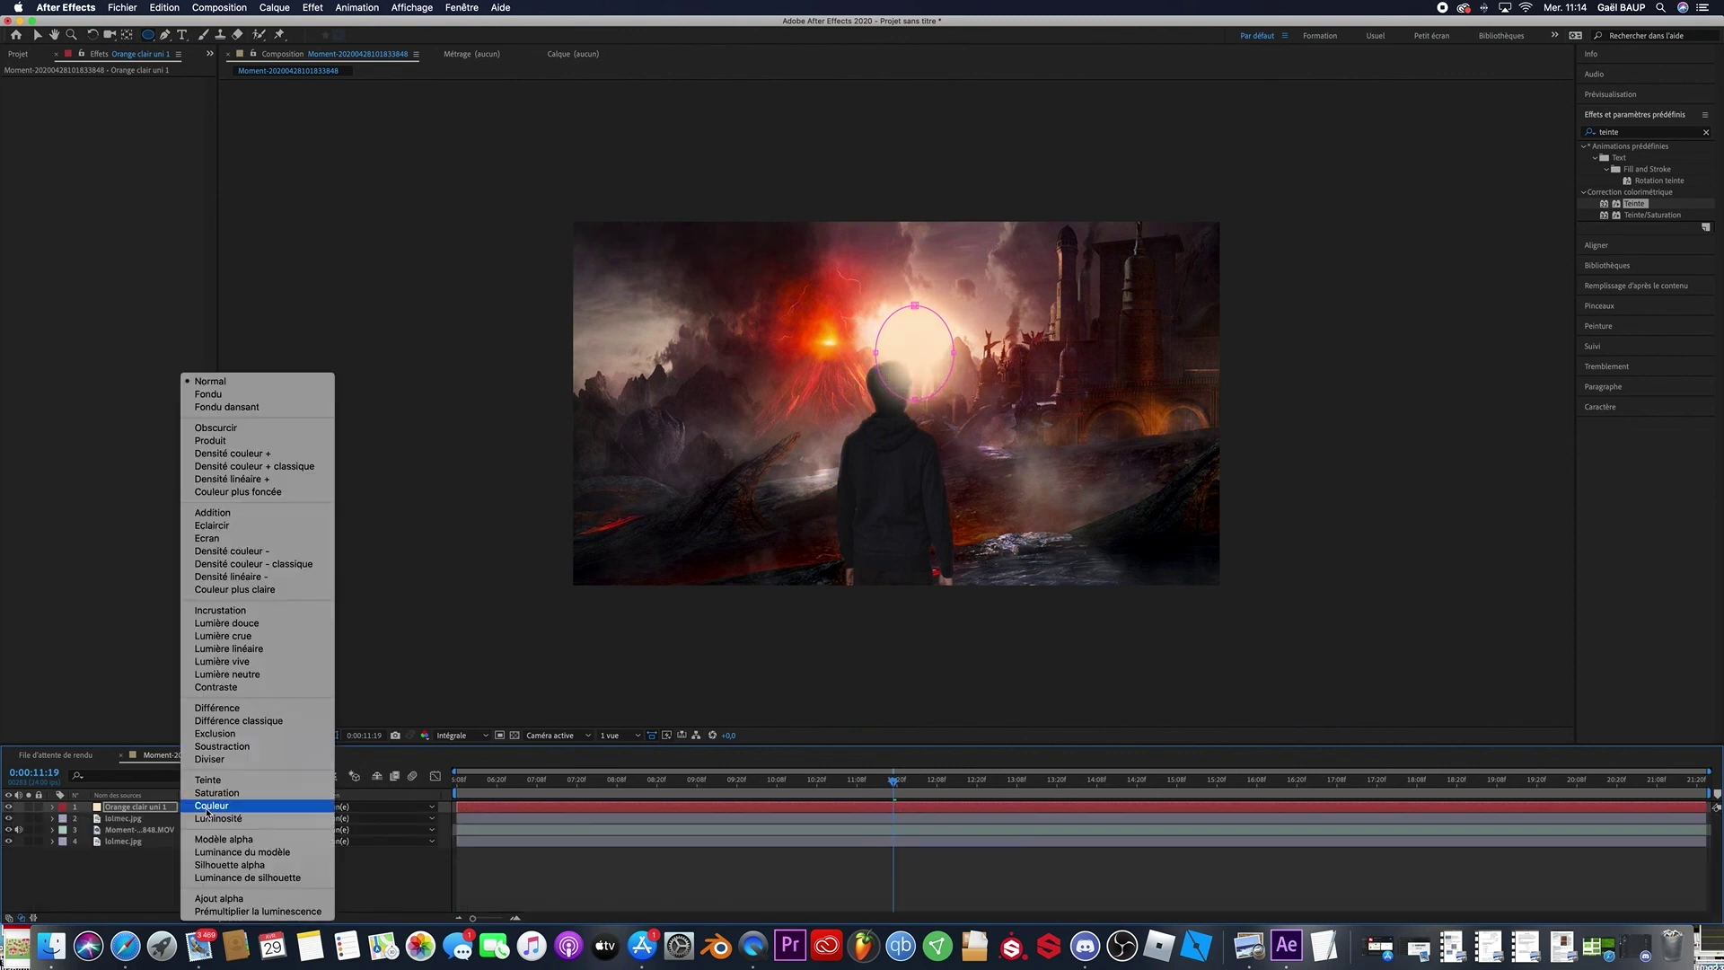
click(229, 538)
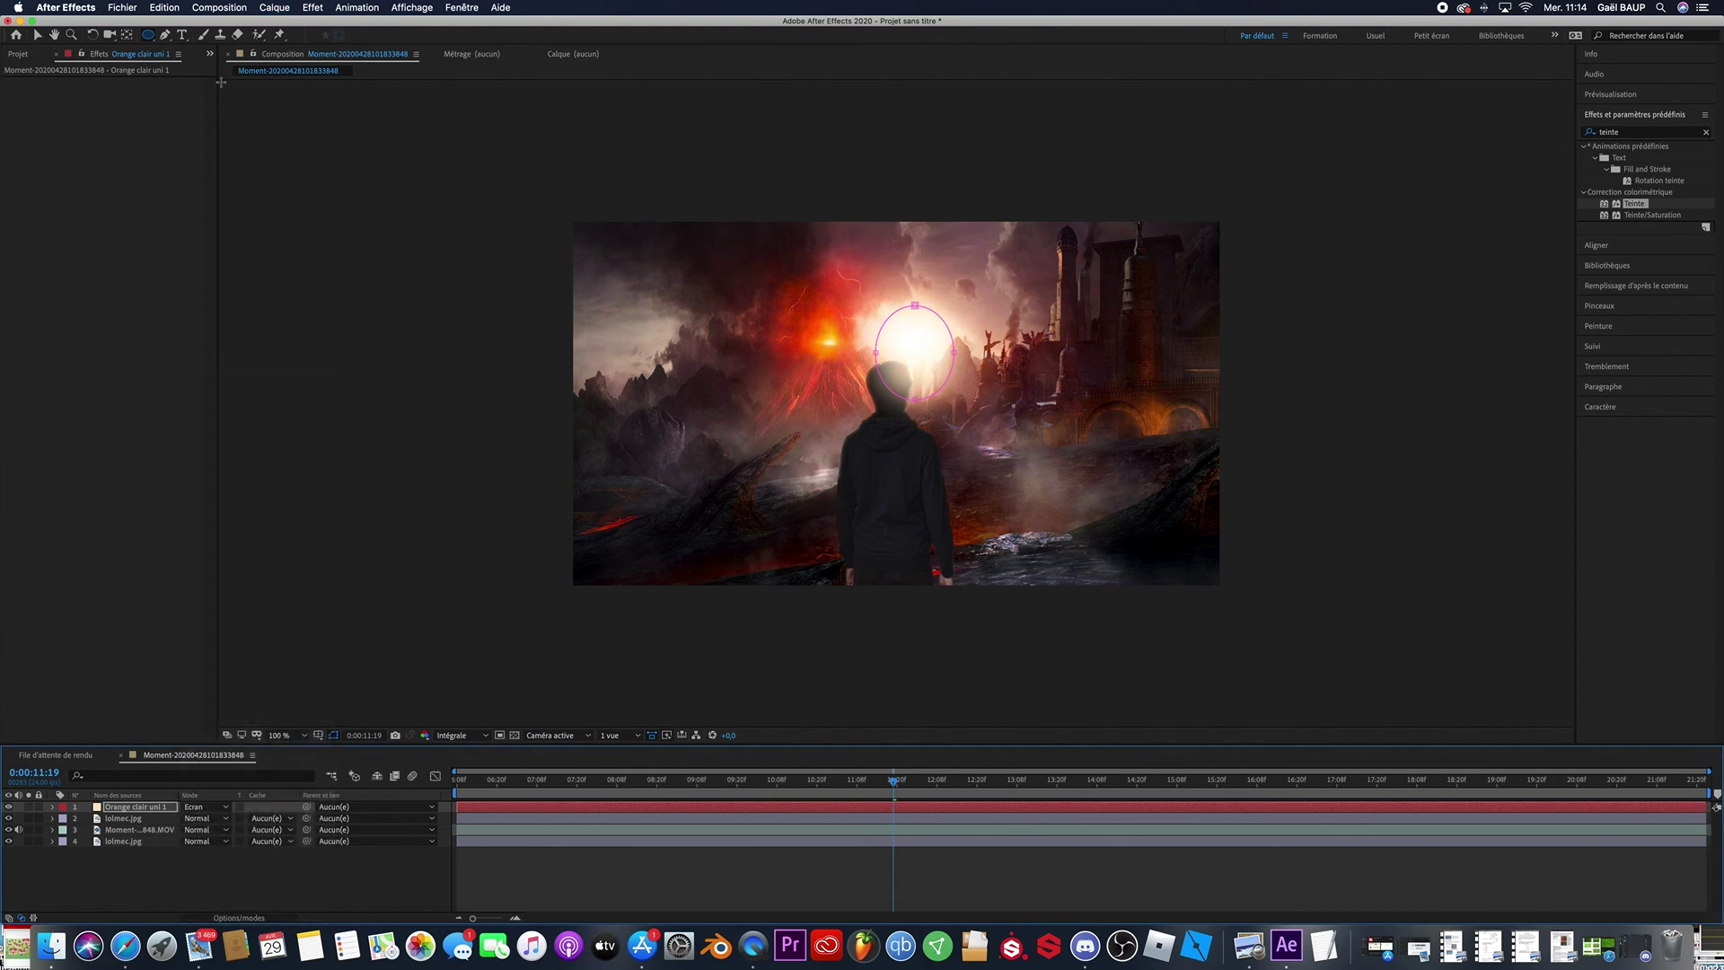
click(37, 34)
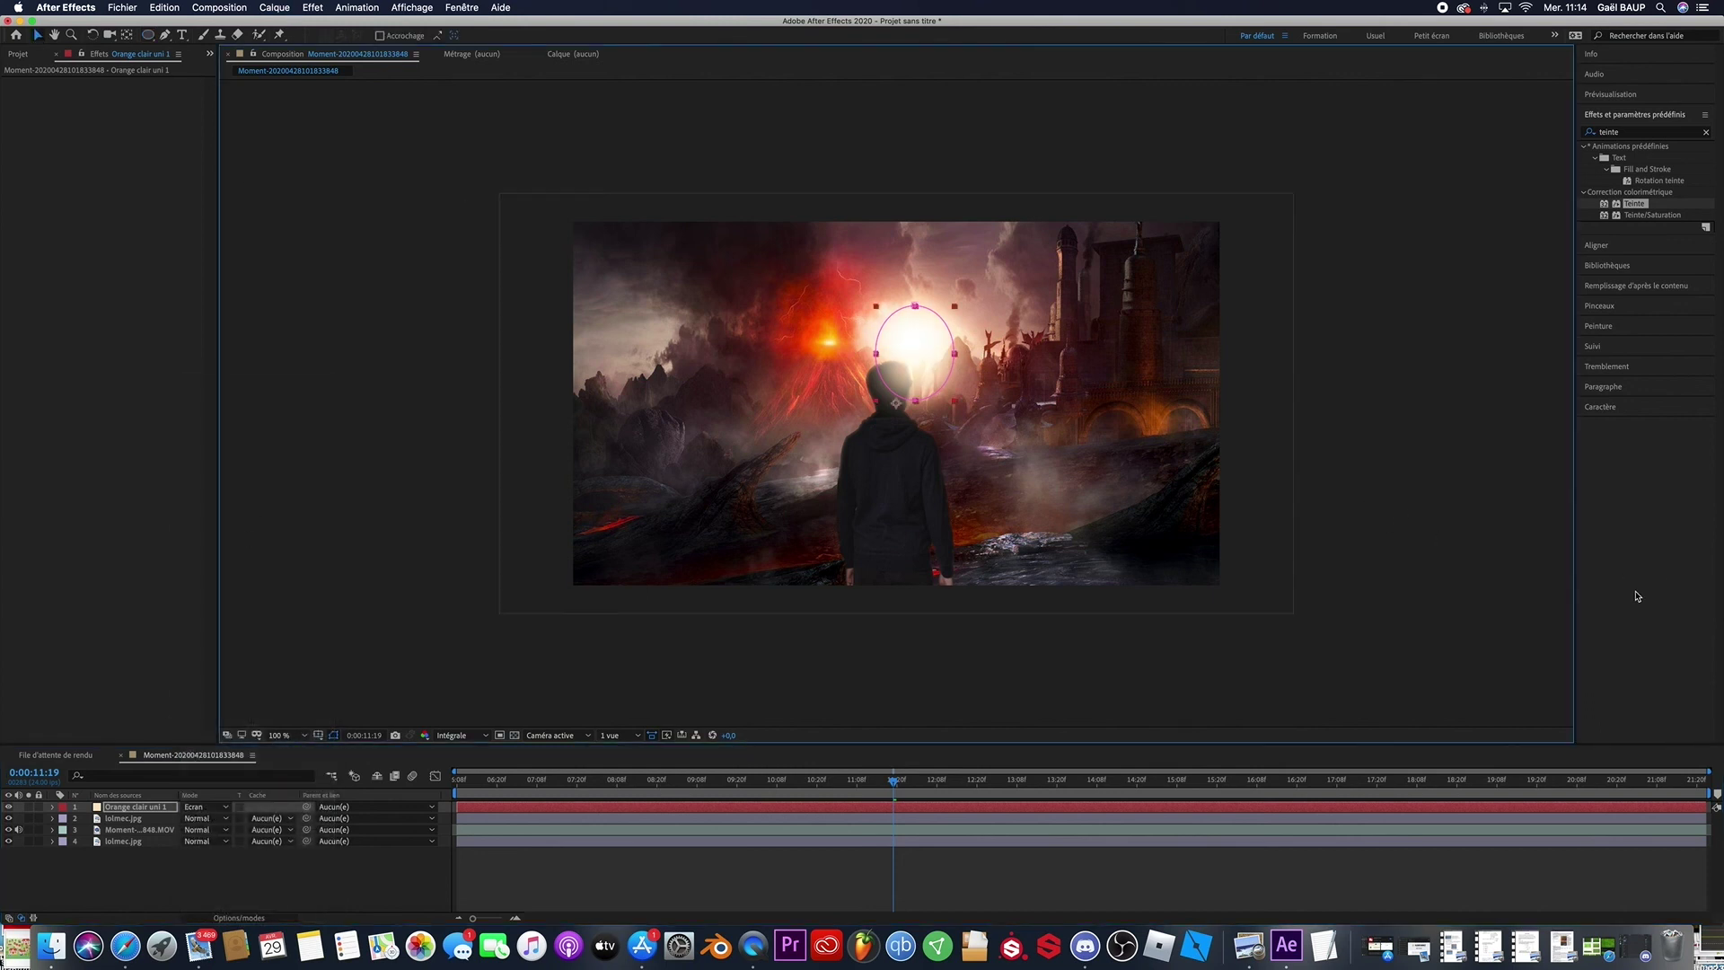
click(1506, 716)
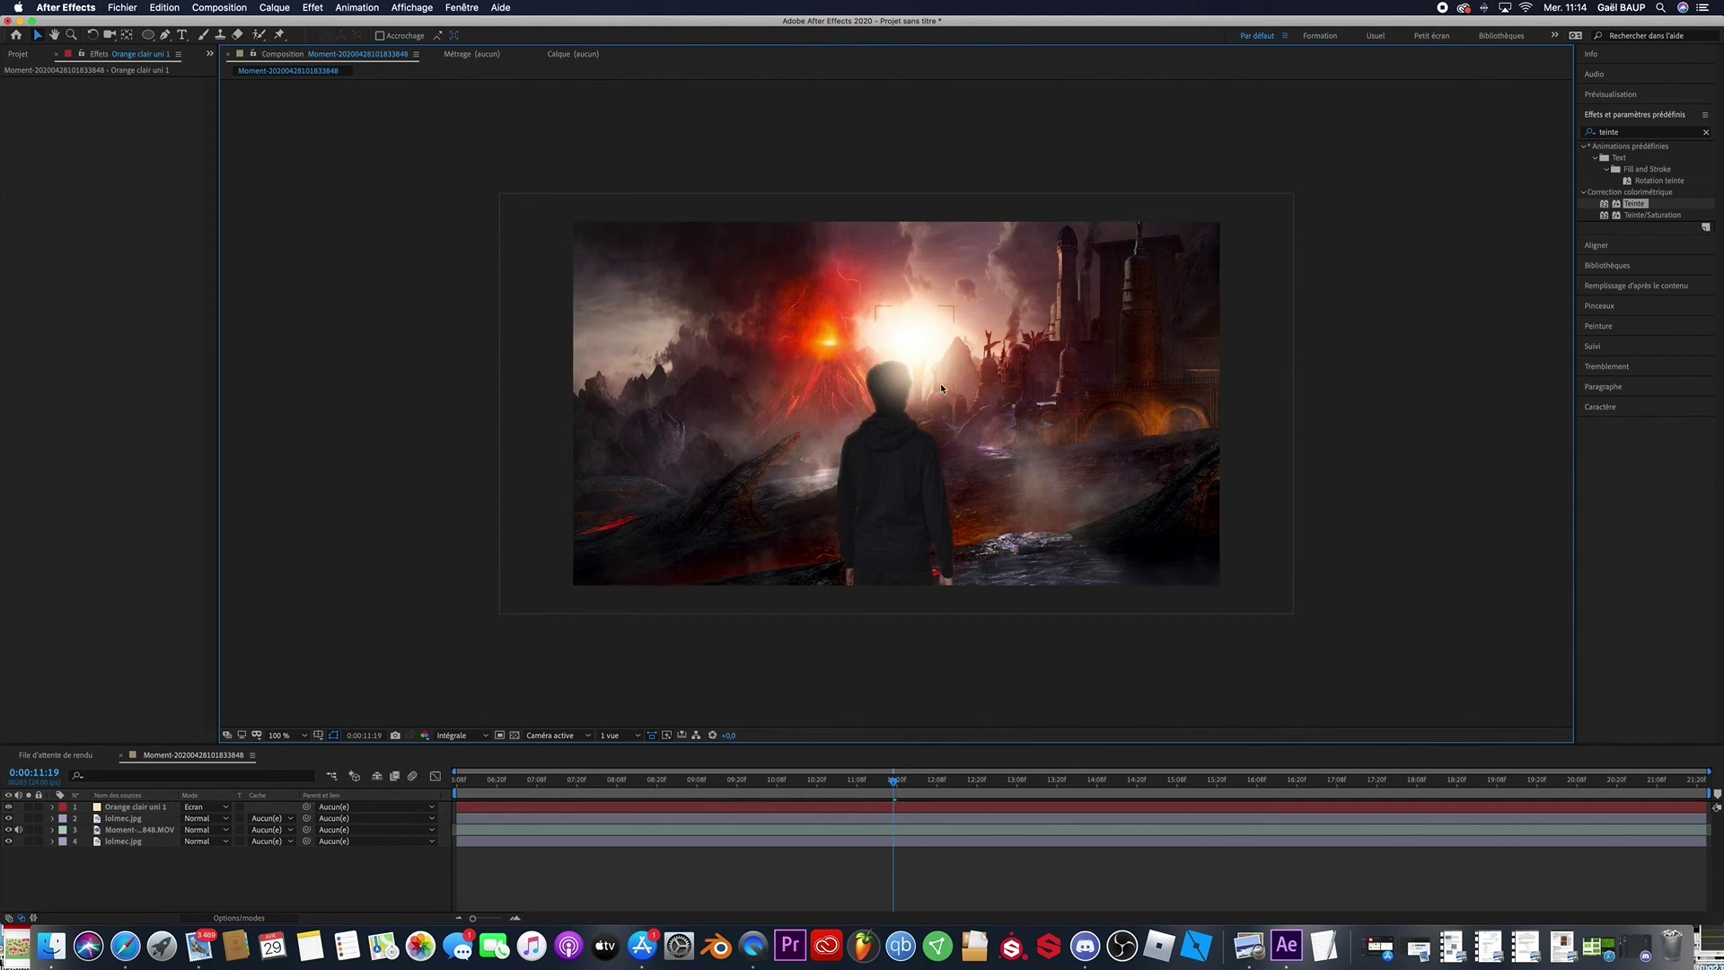
click(8, 807)
click(8, 807)
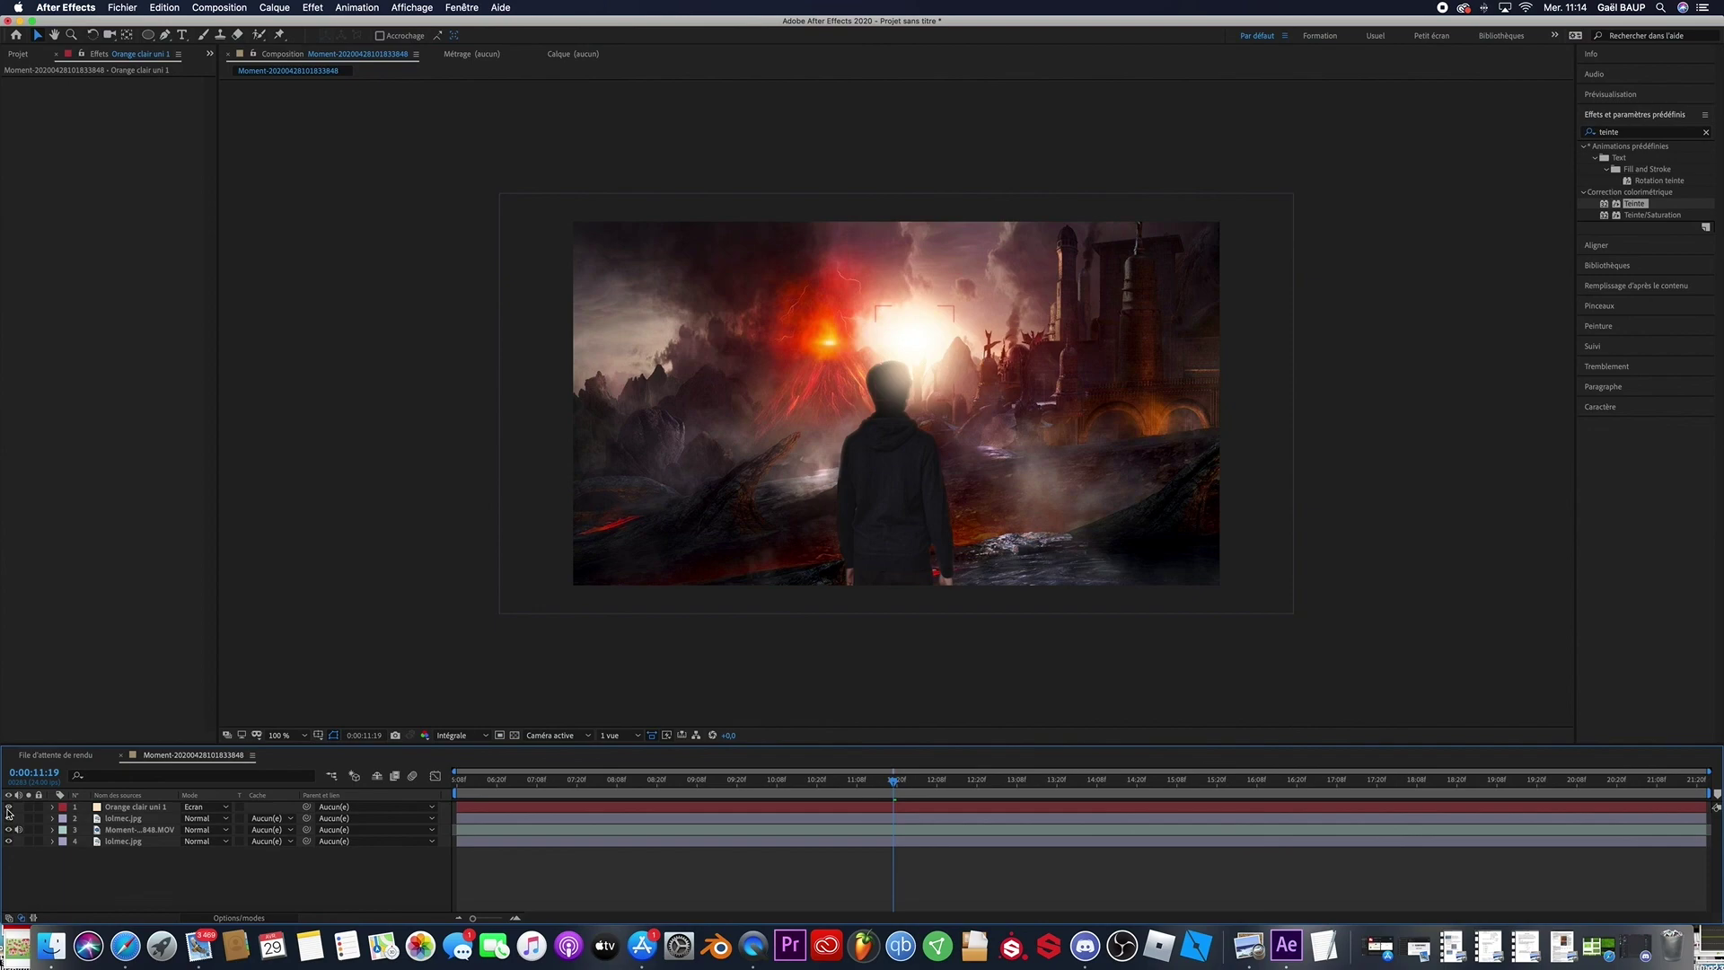